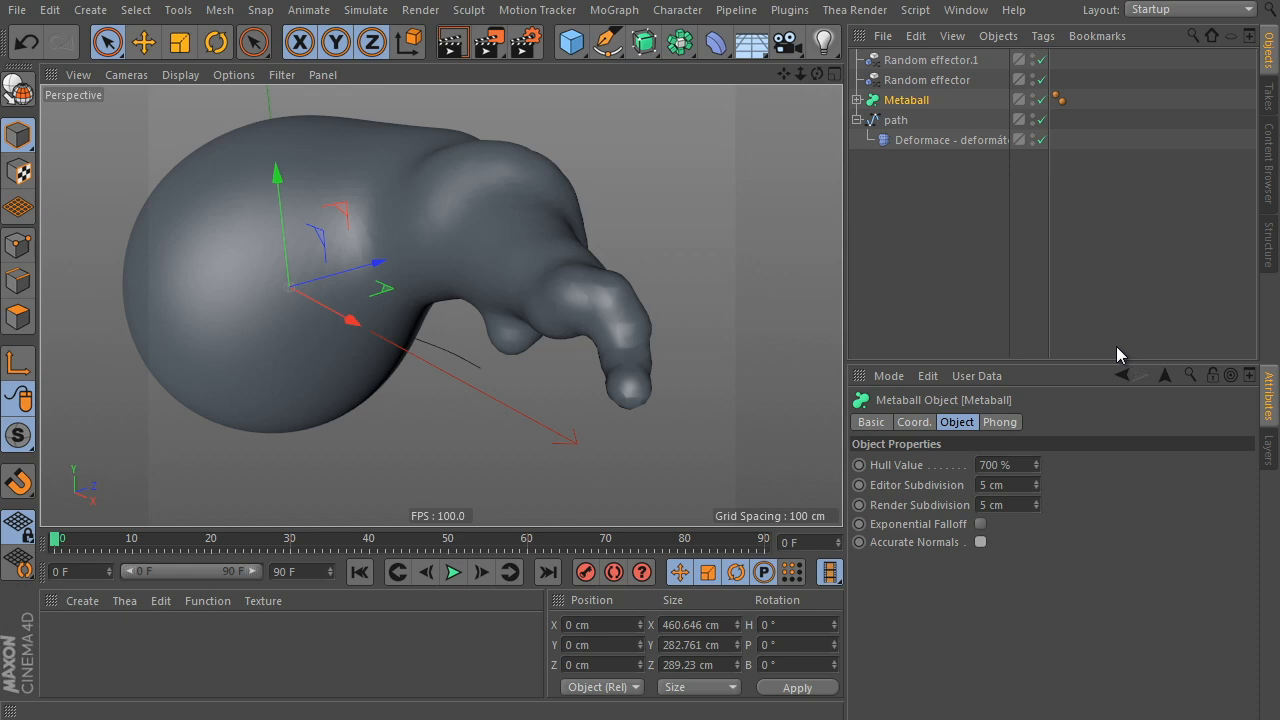
Compare the shading on the Metaball's narrow tip with Accurate Normals off and on.
{"action": "scroll", "coordinate": [690, 355], "scroll_direction": "up", "scroll_amount": 4}
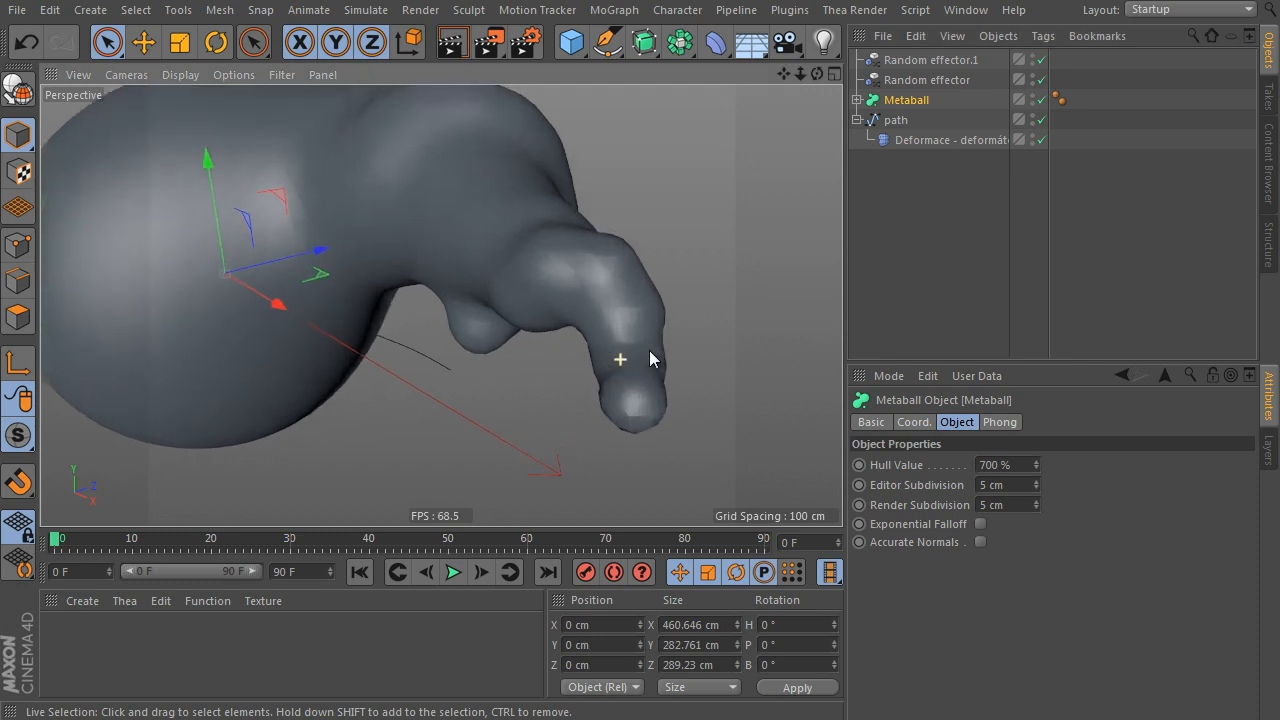
{"action": "scroll", "coordinate": [665, 370], "scroll_direction": "down", "scroll_amount": 4}
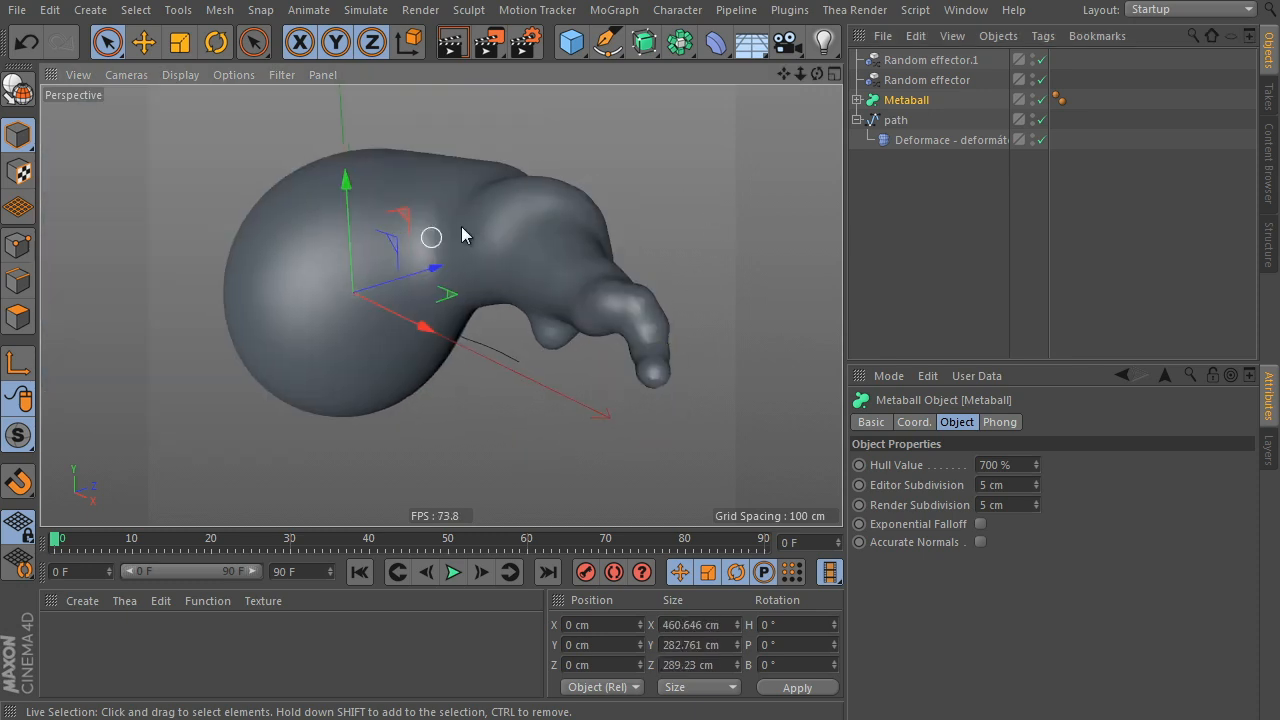
{"action": "scroll", "coordinate": [658, 369], "scroll_direction": "up", "scroll_amount": 3}
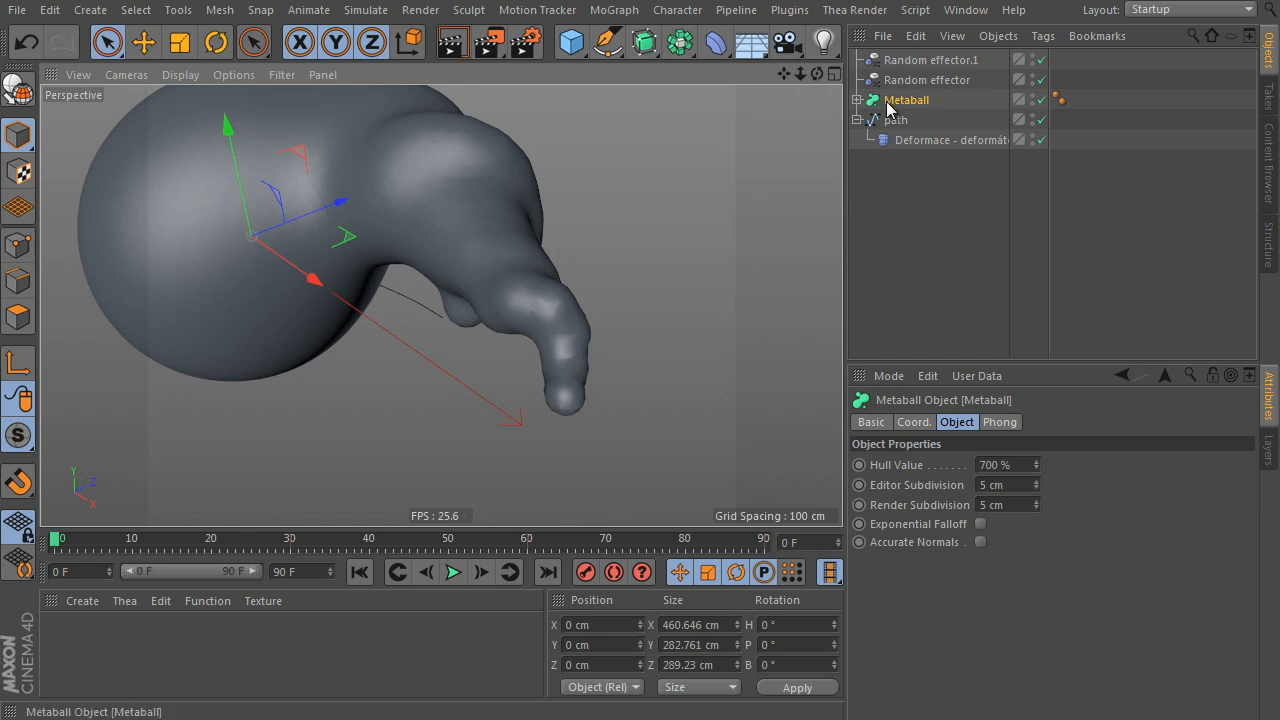
{"action": "scroll", "coordinate": [586, 357], "scroll_direction": "up", "scroll_amount": 2}
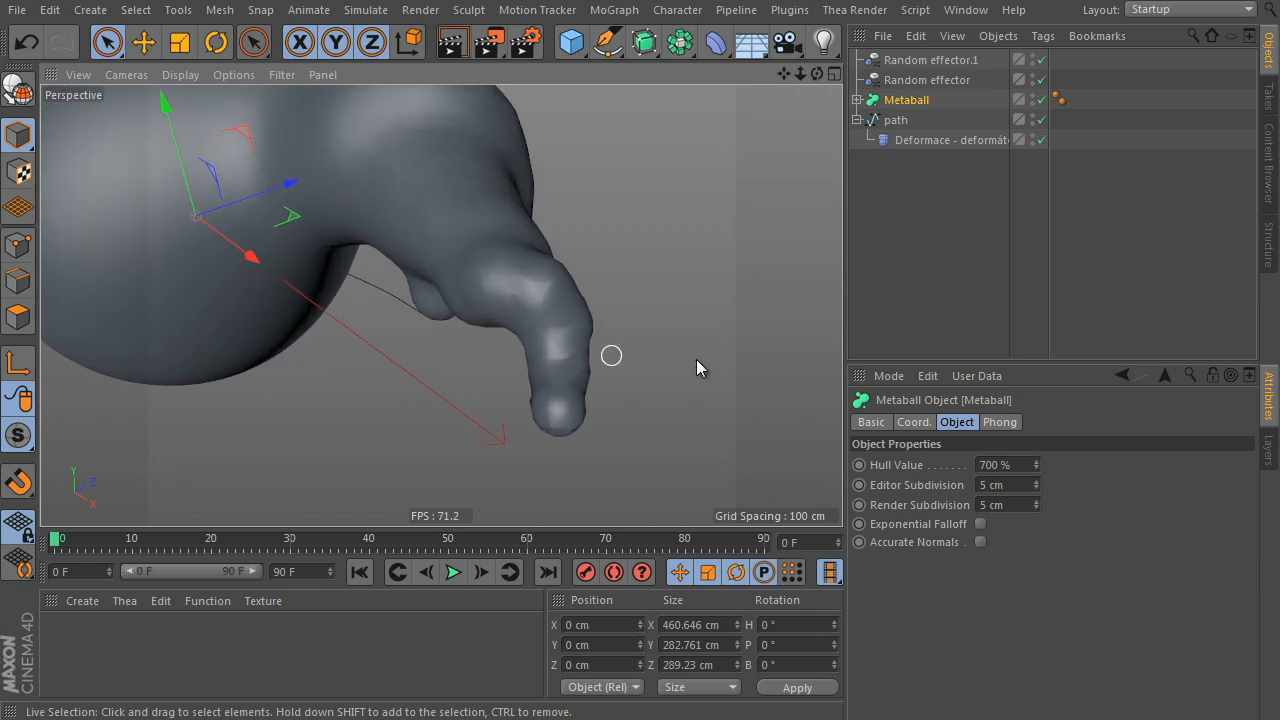
{"action": "left_click", "coordinate": [981, 543]}
{"action": "left_click", "coordinate": [981, 543]}
{"action": "left_click_drag", "start_coordinate": [700, 425], "coordinate": [560, 266], "text": "alt"}
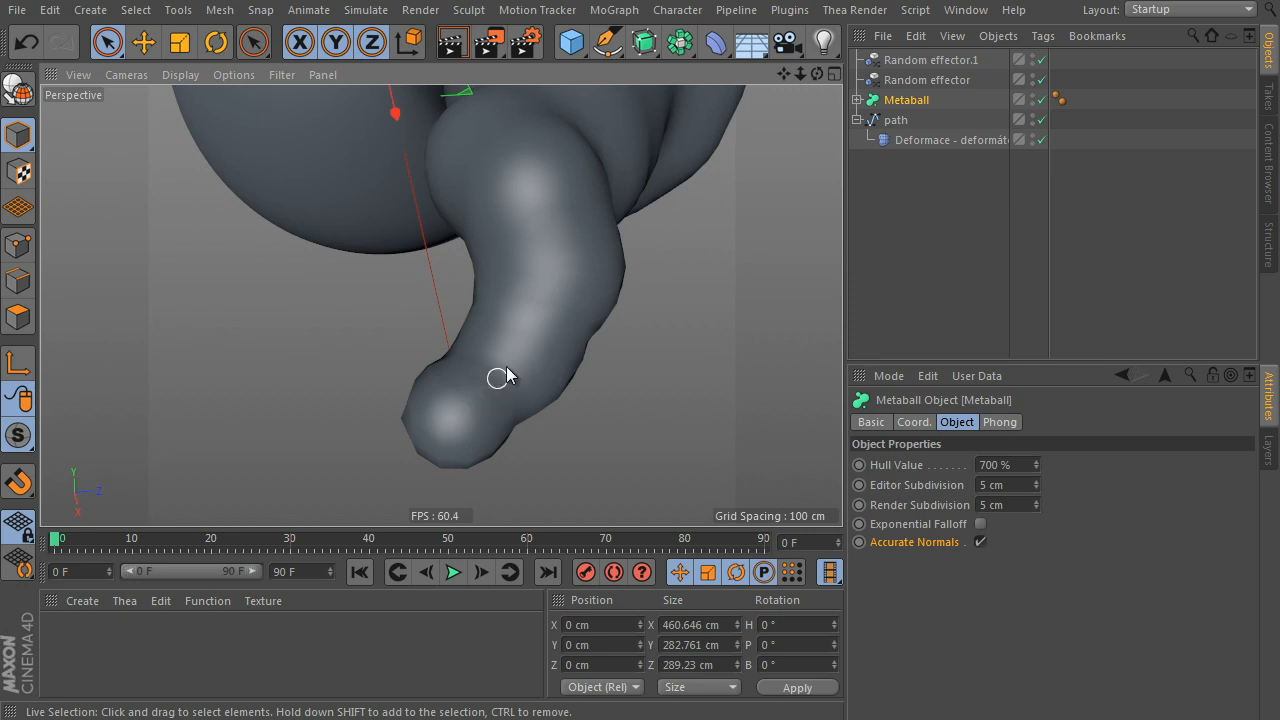
{"action": "left_click", "coordinate": [981, 542]}
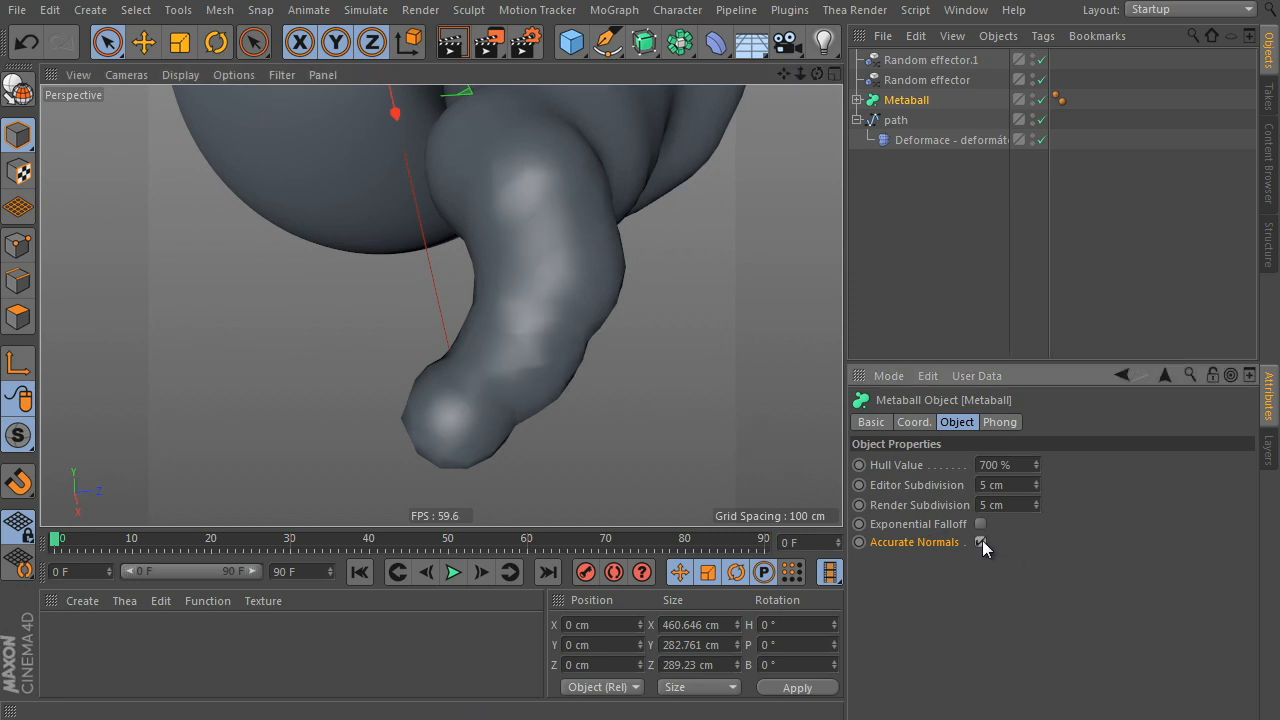
{"action": "left_click_drag", "start_coordinate": [600, 276], "coordinate": [623, 298], "text": "alt"}
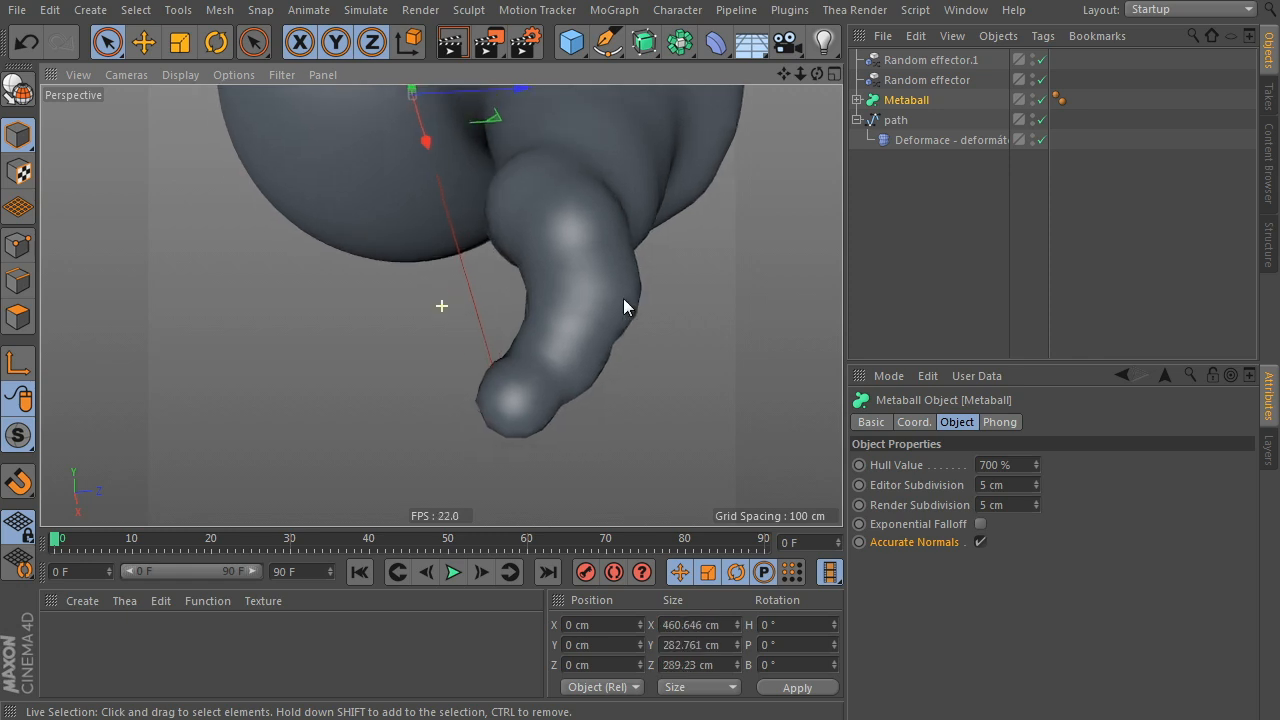
Create a new project and add a cube nested under a Metaball generator.
{"action": "left_click", "coordinate": [17, 9]}
{"action": "left_click", "coordinate": [34, 40]}
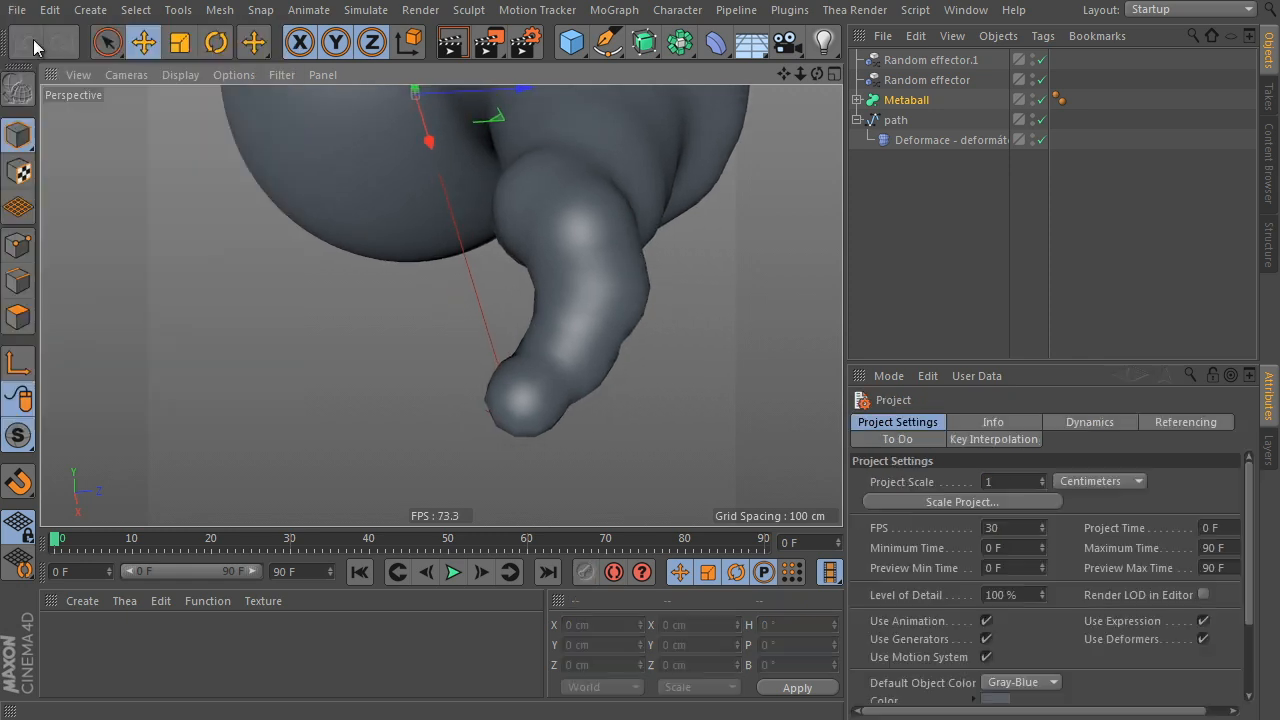
{"action": "left_click", "coordinate": [571, 41]}
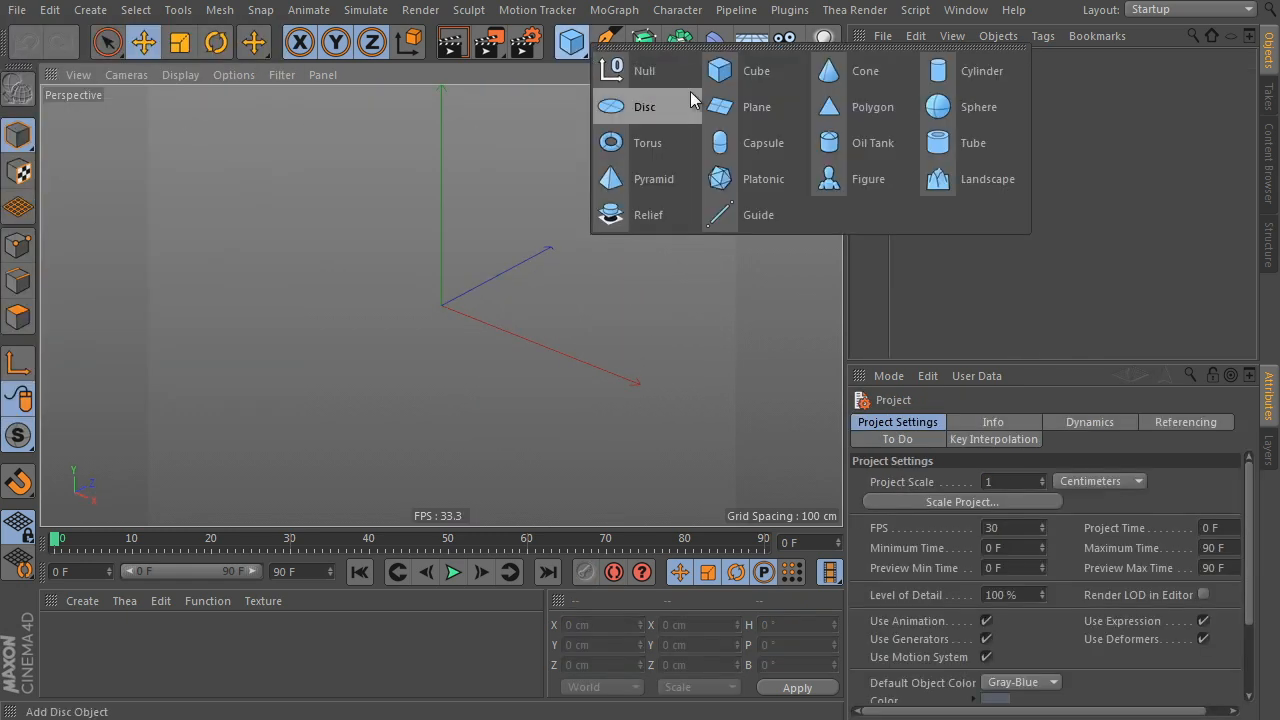
{"action": "left_click", "coordinate": [762, 72]}
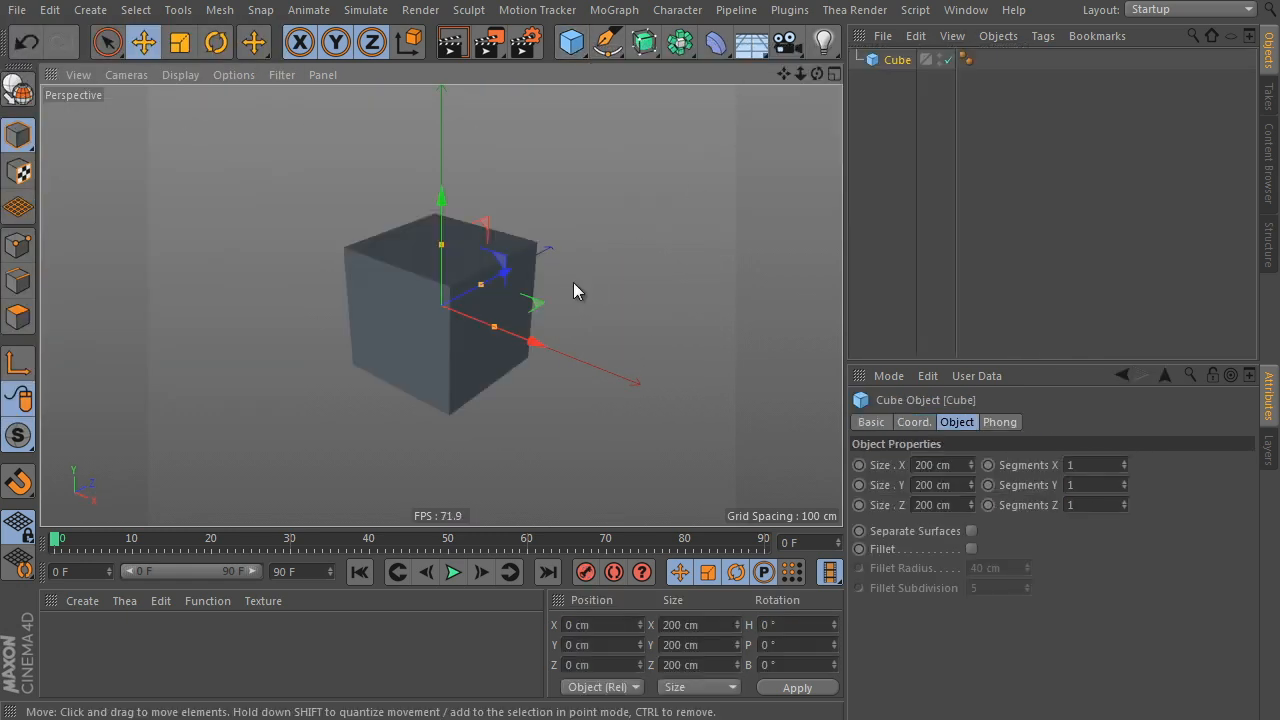
{"action": "left_click", "coordinate": [679, 41]}
{"action": "left_click", "coordinate": [749, 143], "text": "alt"}
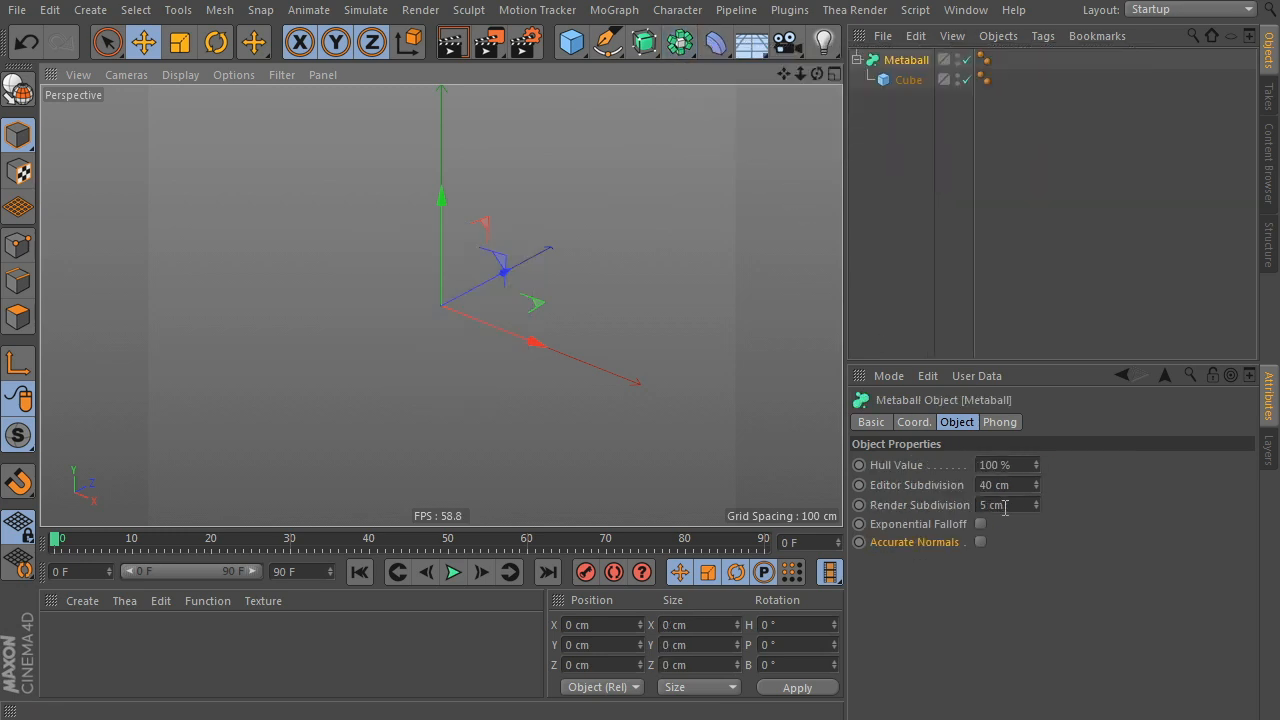
Set the Metaball's hull value to 500 % and its editor subdivision to 5 cm.
{"action": "left_click", "coordinate": [995, 464]}
{"action": "type", "text": "500"}
{"action": "key", "text": "Return"}
{"action": "left_click", "coordinate": [1010, 484]}
{"action": "type", "text": "5"}
{"action": "key", "text": "Return"}
{"action": "scroll", "coordinate": [498, 238], "scroll_direction": "up", "scroll_amount": 2}
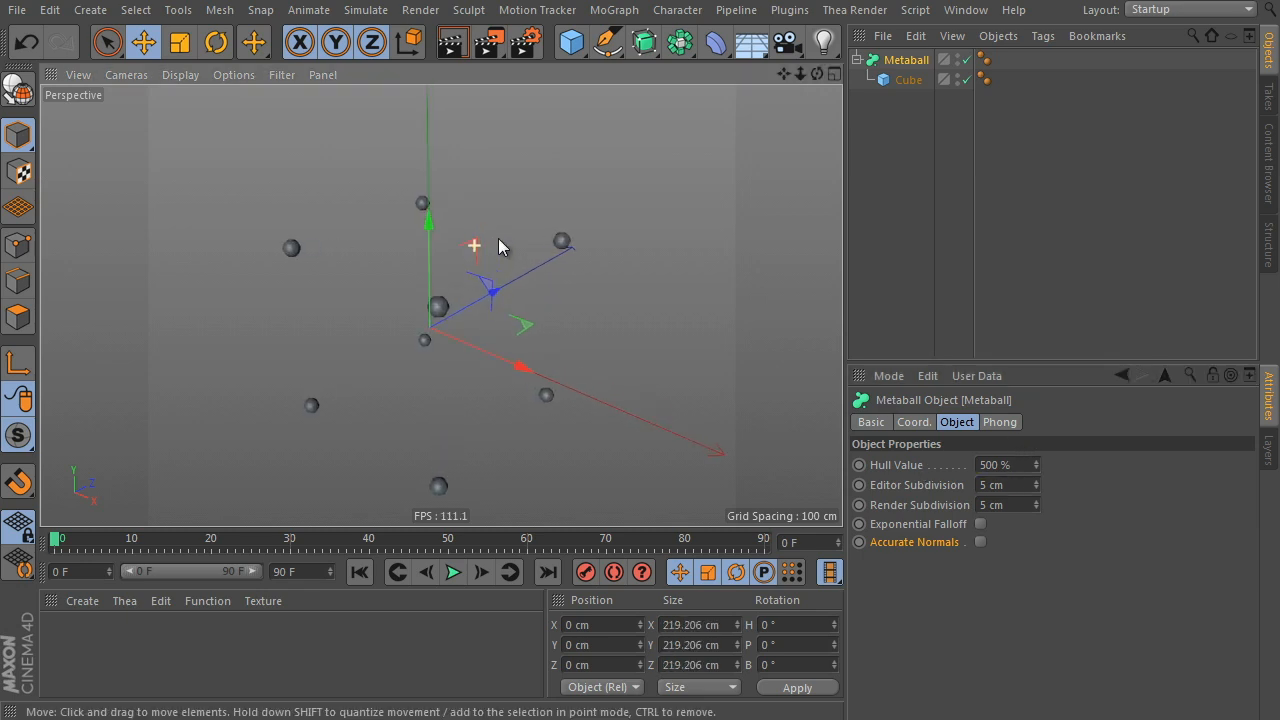
Set the cube's segments to 3 along X, Y and Z.
{"action": "left_click", "coordinate": [895, 81]}
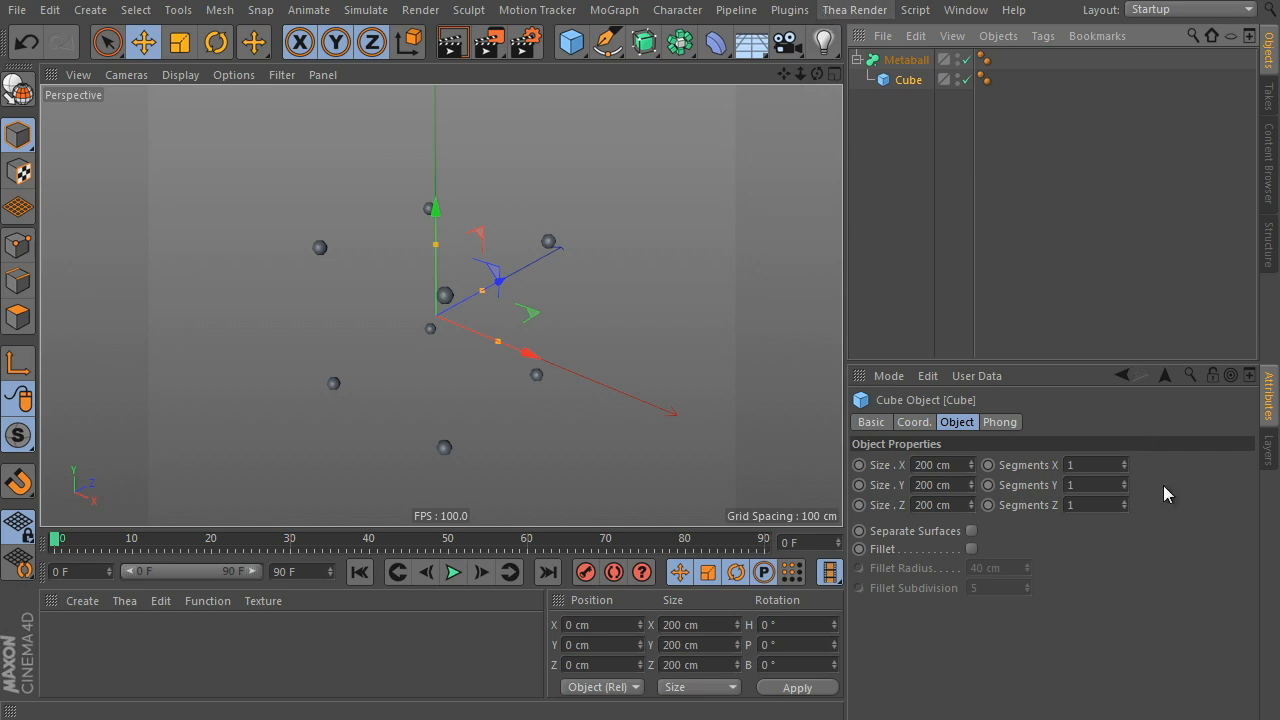
{"action": "left_click", "coordinate": [1124, 461]}
{"action": "left_click", "coordinate": [1124, 461]}
{"action": "left_click", "coordinate": [1124, 481]}
{"action": "left_click", "coordinate": [1124, 481]}
{"action": "left_click", "coordinate": [1124, 501]}
{"action": "left_click", "coordinate": [1124, 501]}
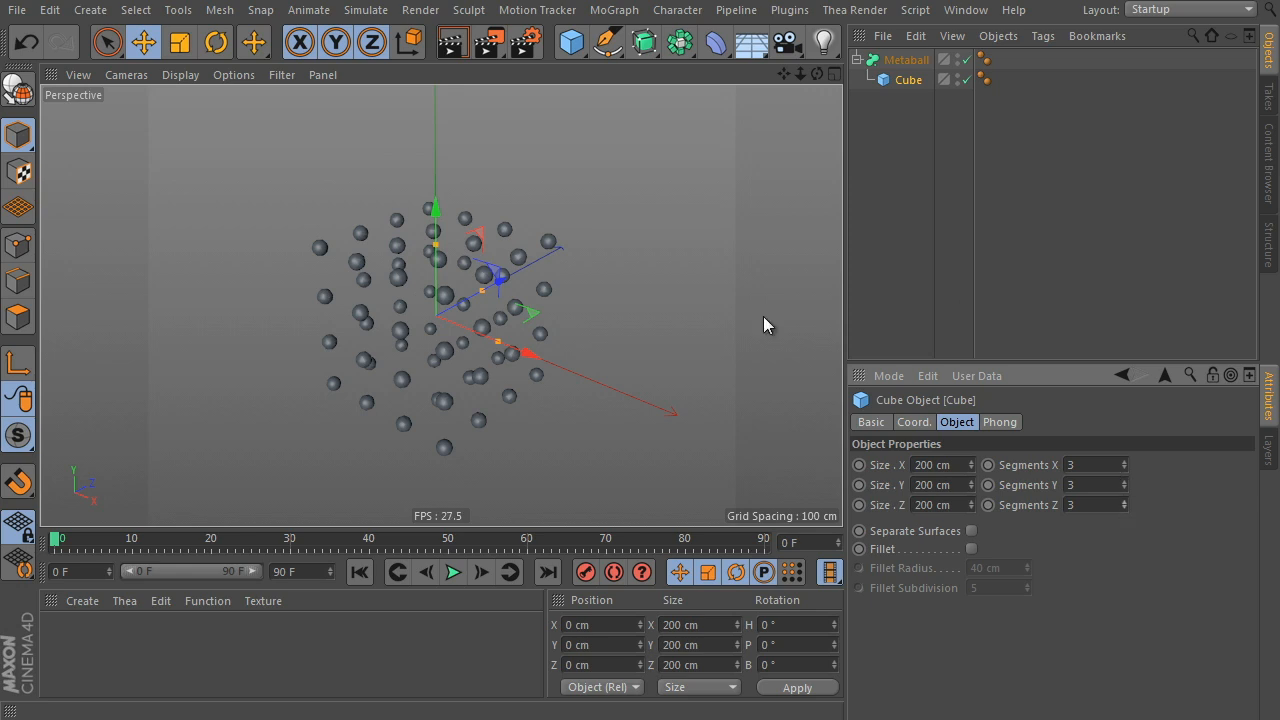
{"action": "left_click_drag", "start_coordinate": [457, 420], "coordinate": [461, 320], "text": "alt"}
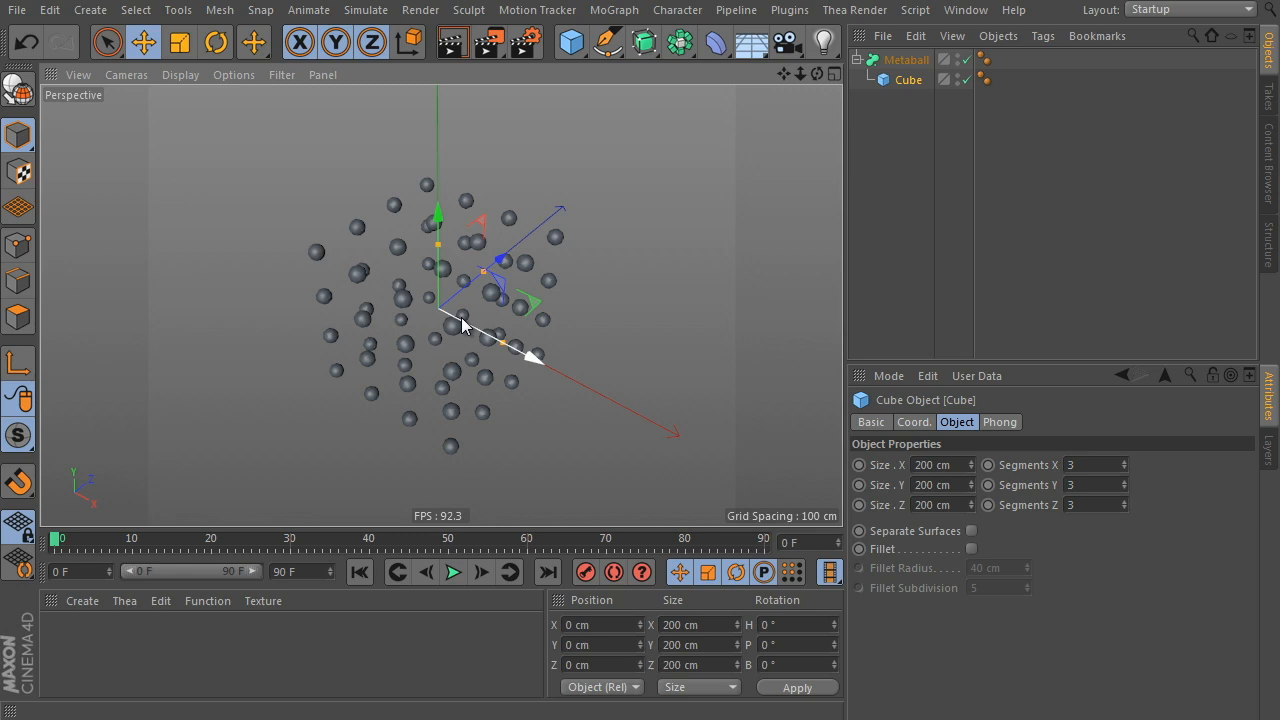
{"action": "left_click_drag", "start_coordinate": [1123, 466], "coordinate": [972, 380]}
{"action": "type", "text": "3"}
{"action": "key", "text": "Return"}
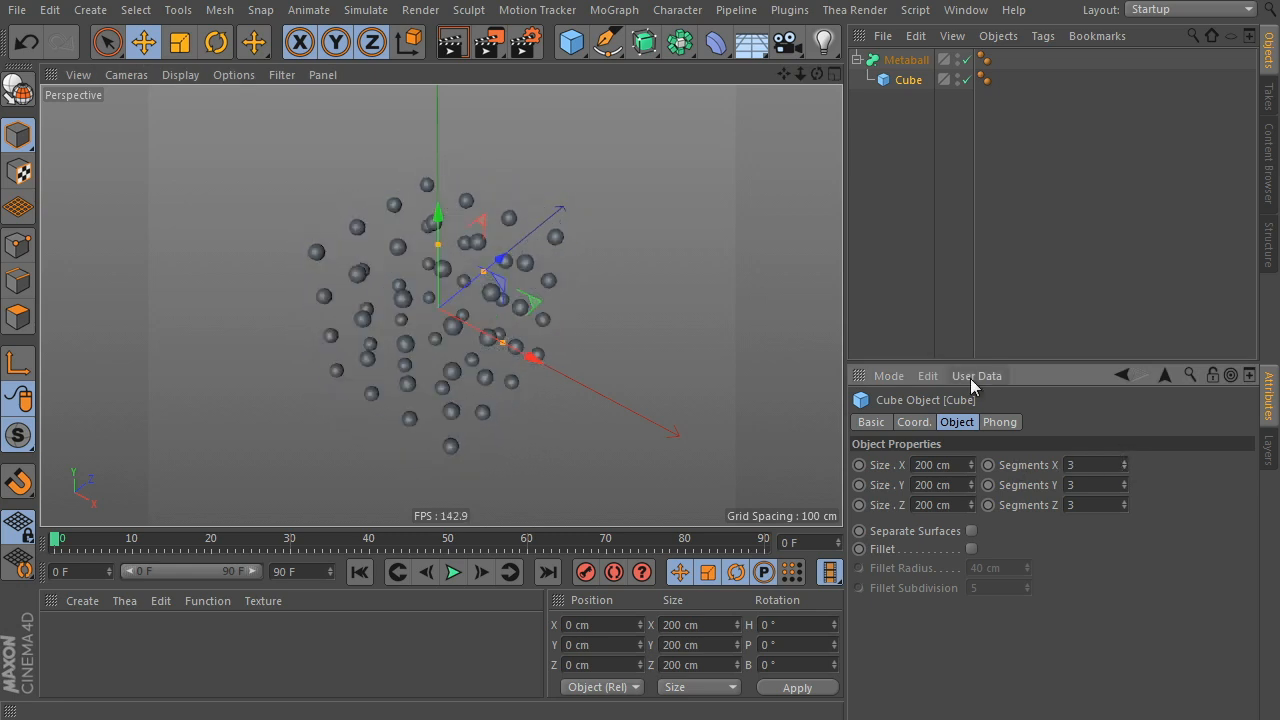
Add a Metaball tag to the cube and enlarge the area showing the tag's properties.
{"action": "right_click", "coordinate": [906, 80]}
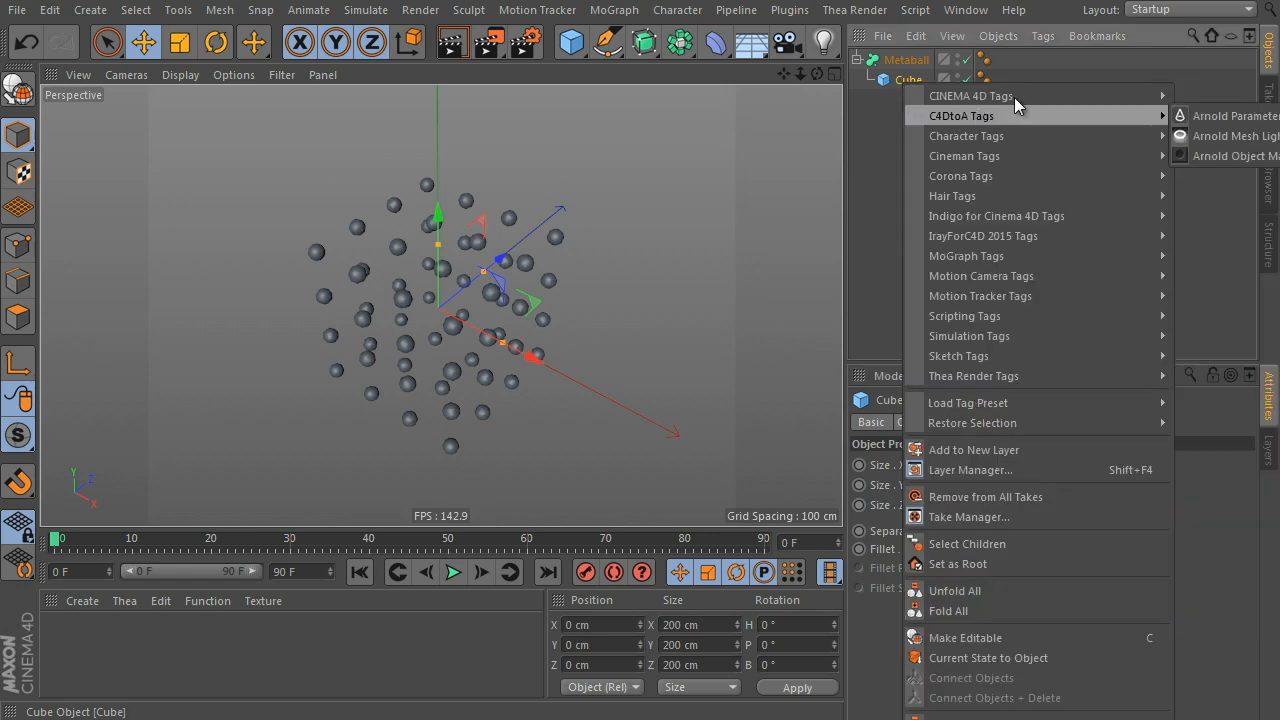
{"action": "mouse_move", "coordinate": [1100, 96]}
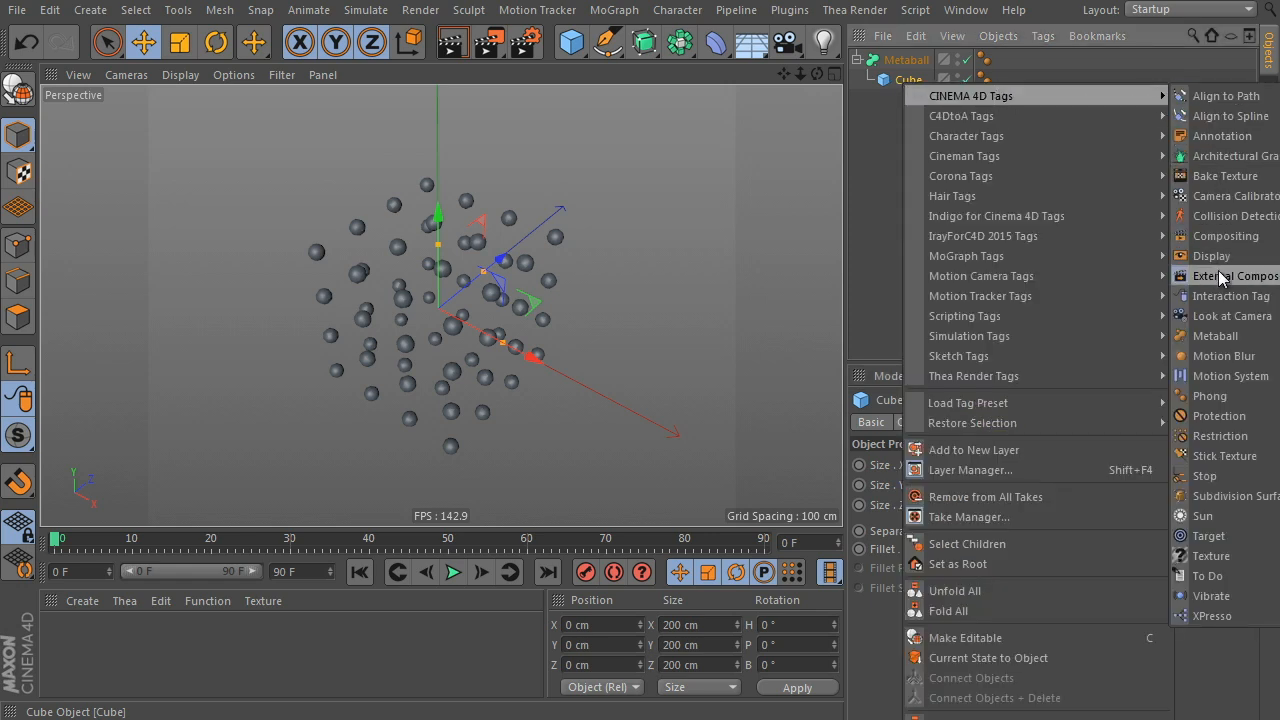
{"action": "left_click", "coordinate": [1215, 334]}
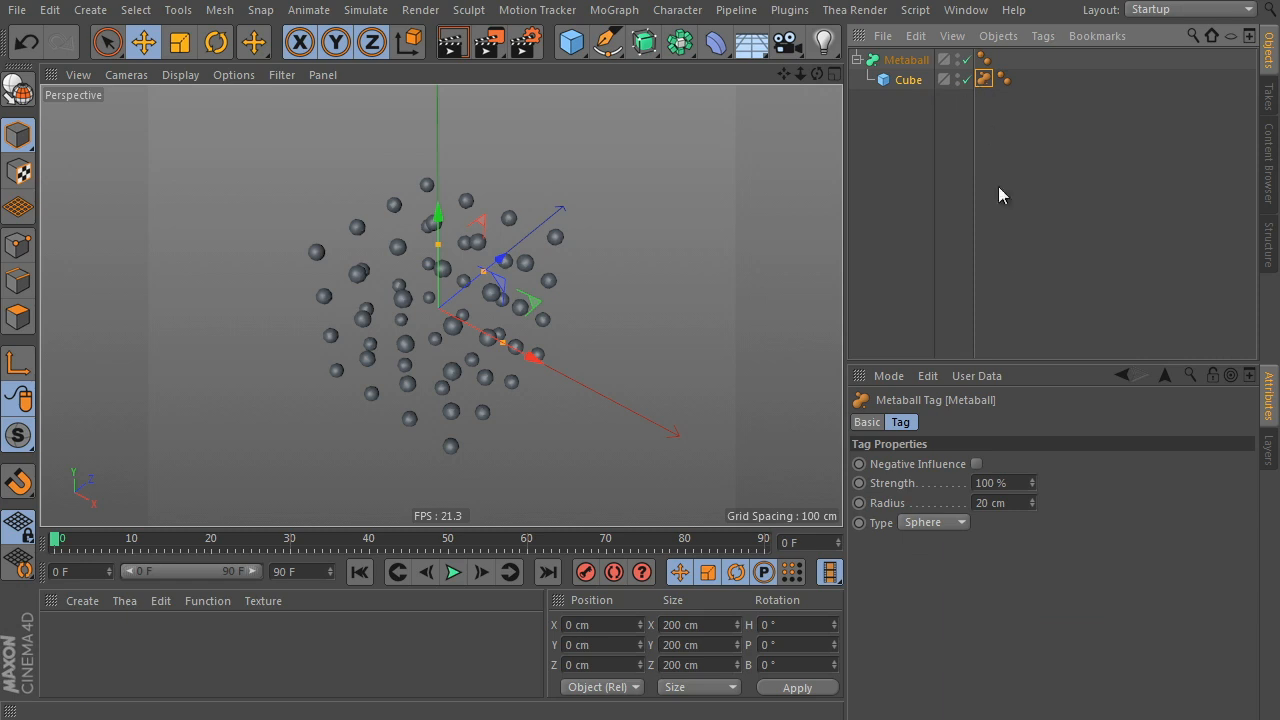
{"action": "left_click_drag", "start_coordinate": [981, 360], "coordinate": [985, 292]}
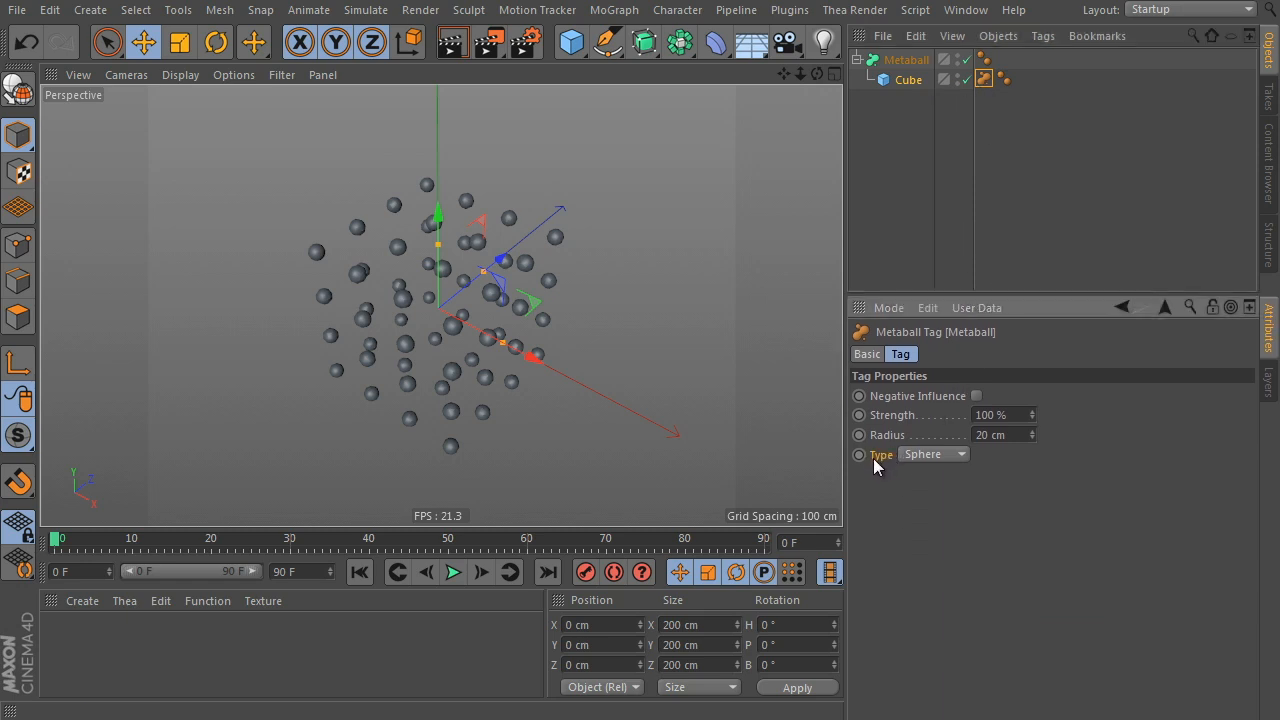
Try the Line type for the cube's Metaball tag.
{"action": "left_click", "coordinate": [962, 458]}
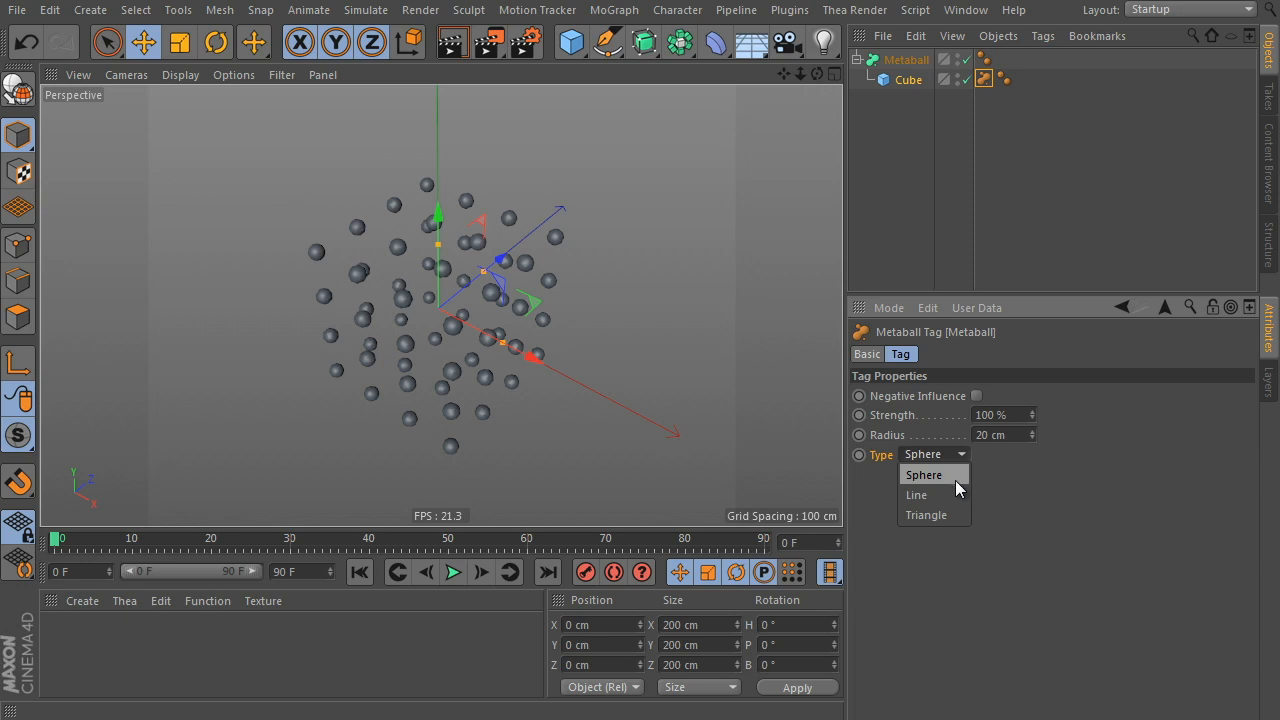
{"action": "left_click", "coordinate": [955, 494]}
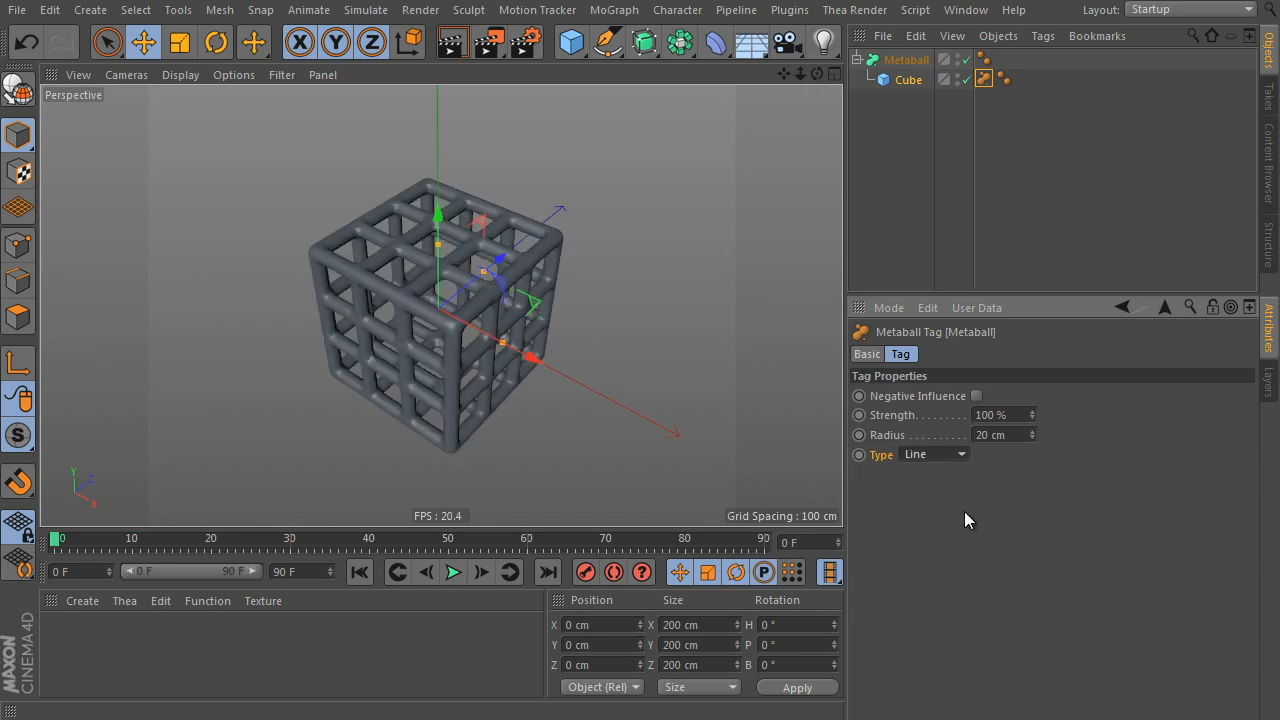
{"action": "left_click_drag", "start_coordinate": [580, 368], "coordinate": [491, 357], "text": "alt"}
{"action": "left_click_drag", "start_coordinate": [629, 369], "coordinate": [624, 328], "text": "alt"}
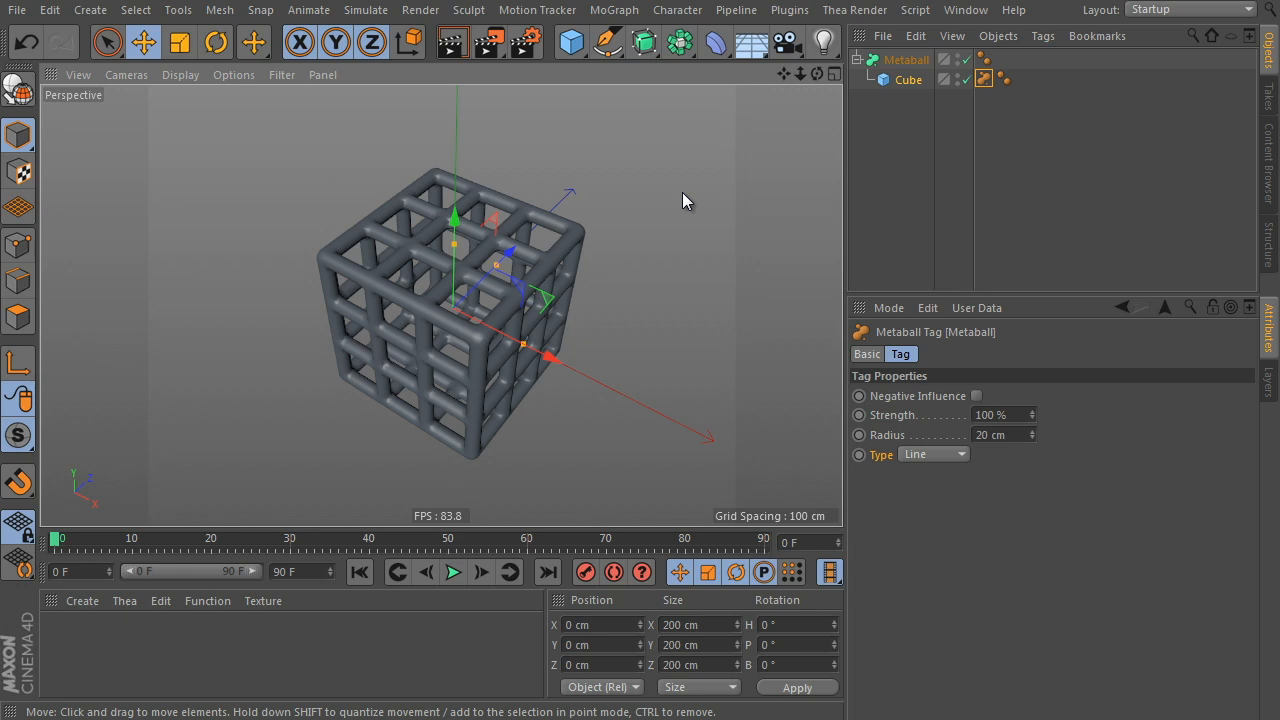
{"action": "mouse_move", "coordinate": [671, 331]}
{"action": "left_mouse_down", "text": "alt"}
{"action": "mouse_move", "coordinate": [651, 331]}
{"action": "mouse_move", "coordinate": [673, 352]}
{"action": "left_mouse_up", "text": "alt"}
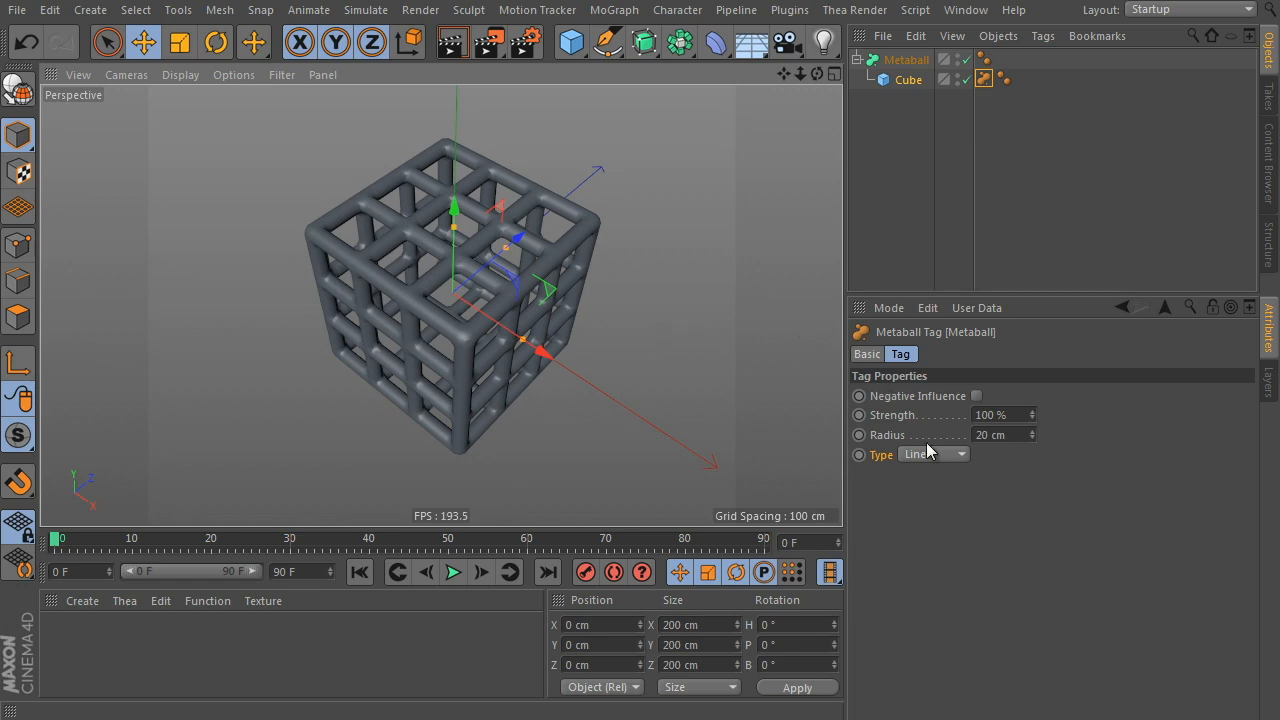
Set the type of the cube's Metaball tag to Triangle and inspect the solid, rounded cube.
{"action": "left_click", "coordinate": [961, 455]}
{"action": "left_click", "coordinate": [926, 514]}
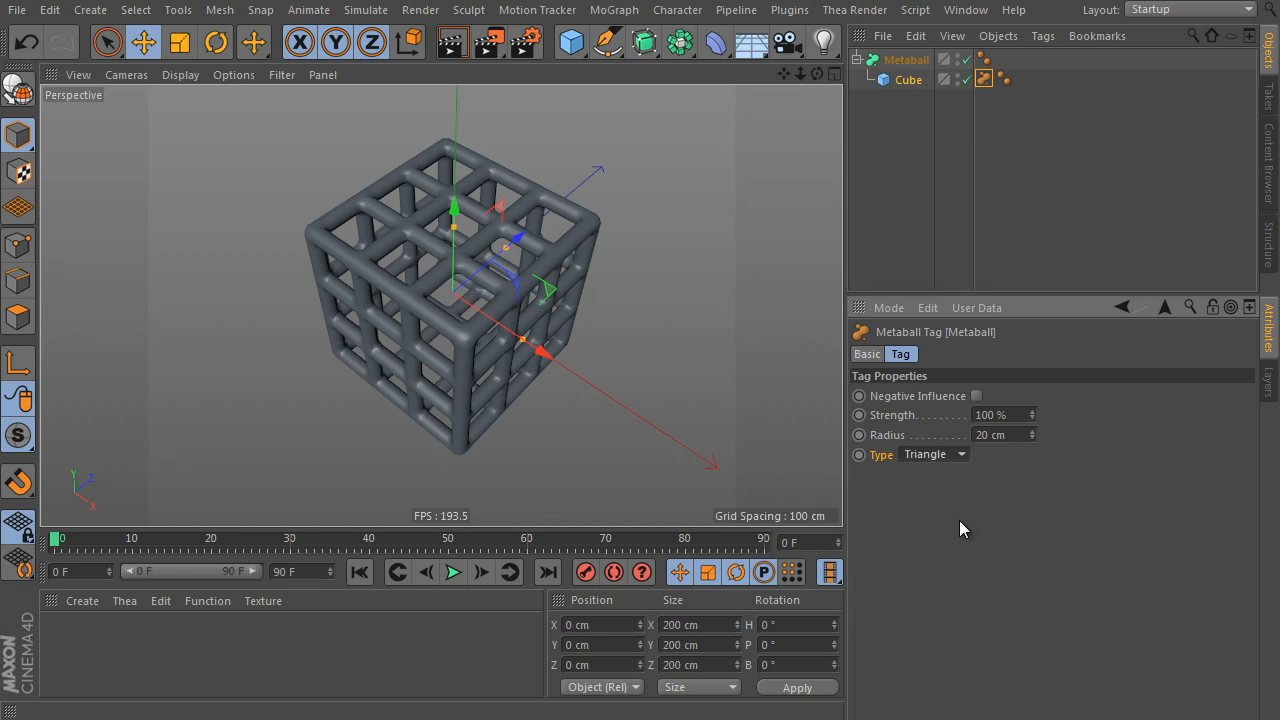
{"action": "scroll", "coordinate": [634, 269], "scroll_direction": "down", "scroll_amount": 2}
{"action": "left_click_drag", "start_coordinate": [634, 269], "coordinate": [605, 316], "text": "alt"}
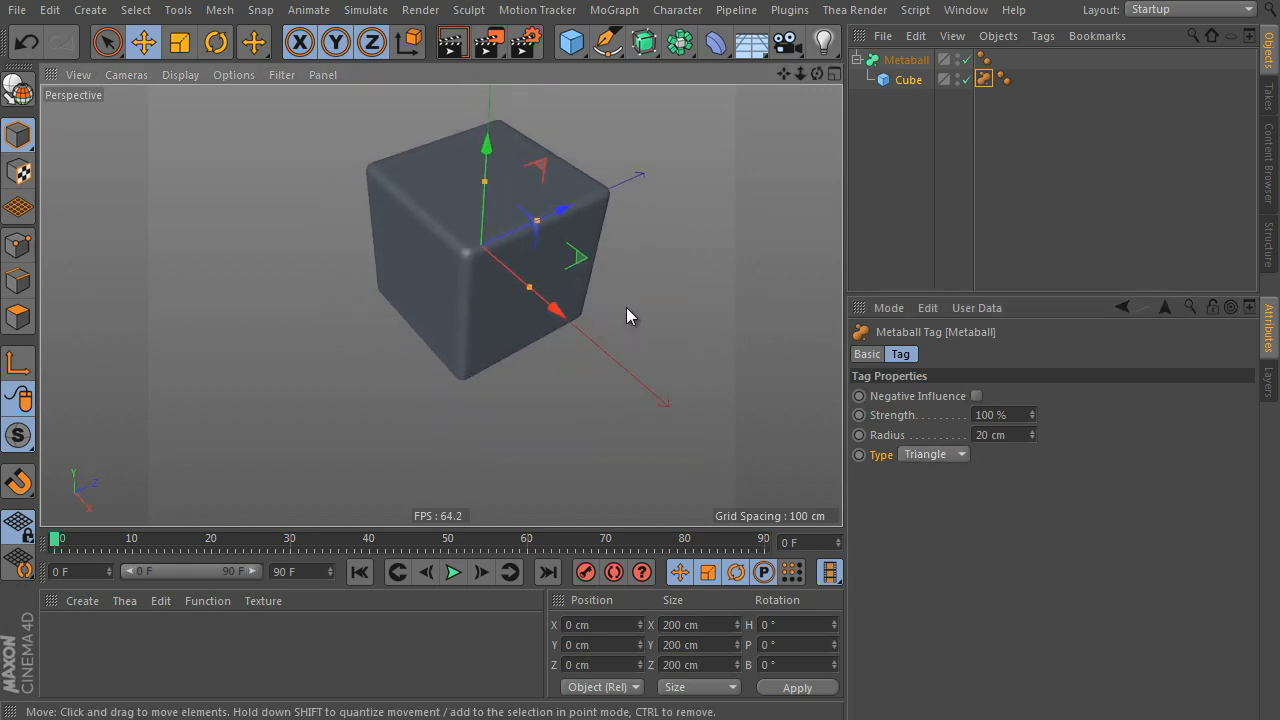
{"action": "left_click_drag", "start_coordinate": [546, 359], "coordinate": [582, 328], "text": "alt"}
{"action": "scroll", "coordinate": [547, 263], "scroll_direction": "up", "scroll_amount": 3}
{"action": "scroll", "coordinate": [571, 258], "scroll_direction": "down", "scroll_amount": 2}
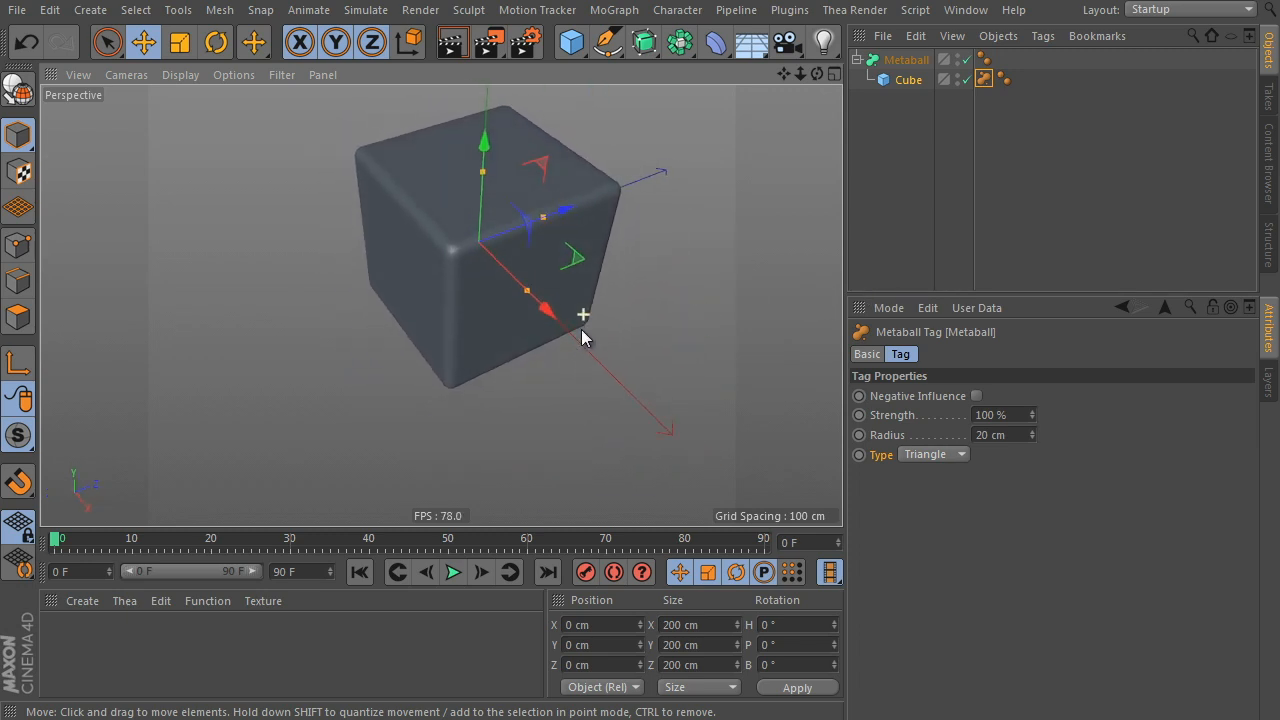
{"action": "scroll", "coordinate": [574, 258], "scroll_direction": "up", "scroll_amount": 2}
{"action": "left_click_drag", "start_coordinate": [627, 243], "coordinate": [641, 284], "text": "alt"}
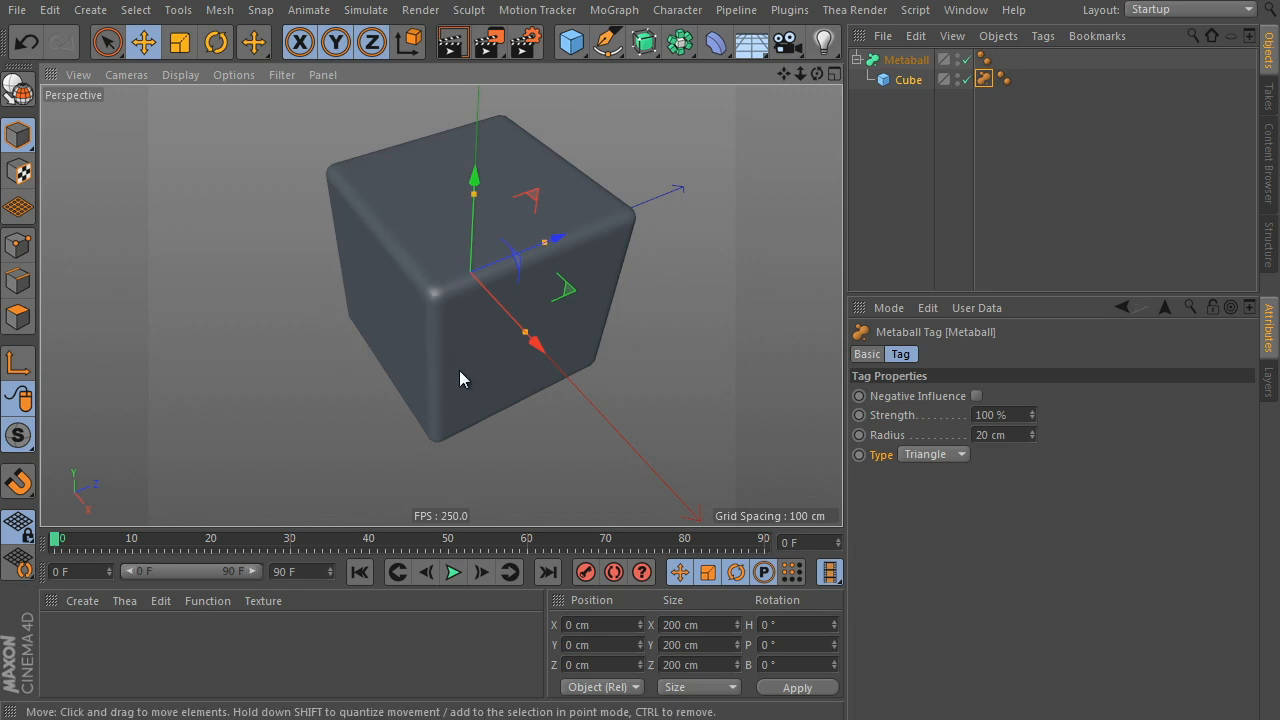
Add a sphere with 8 segments and nest it under the Metaball below the cube.
{"action": "left_click", "coordinate": [571, 42]}
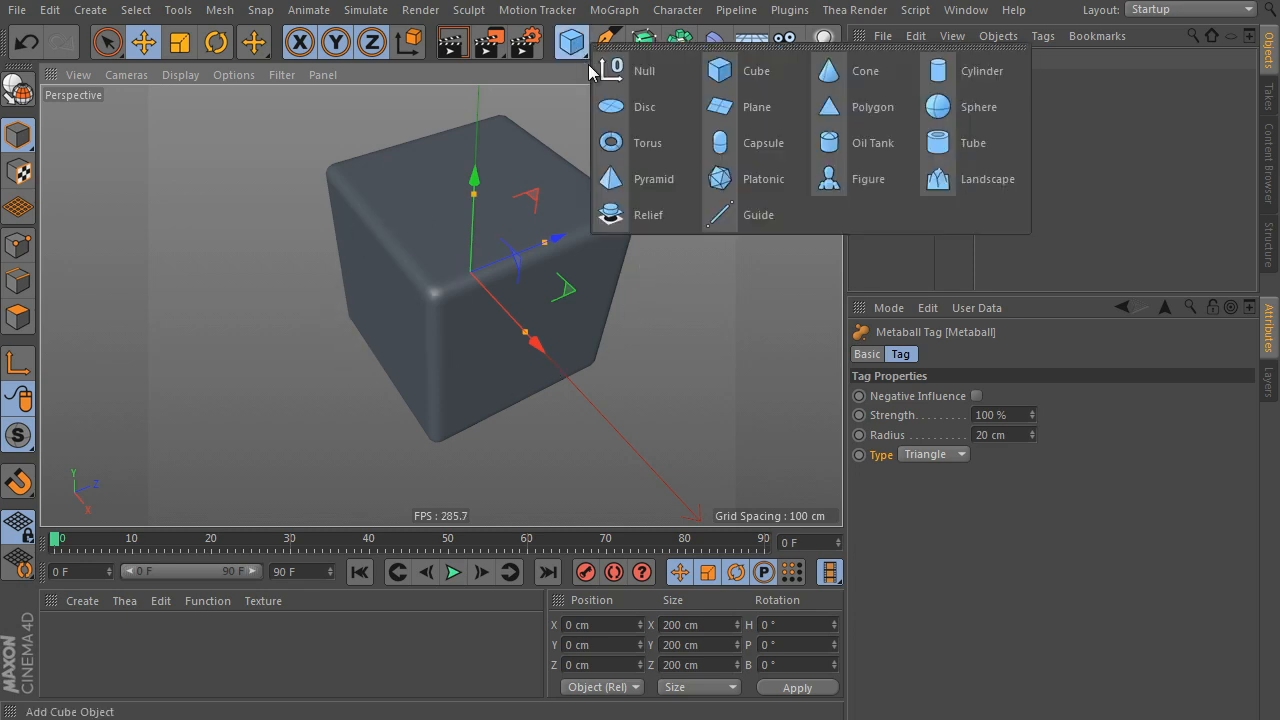
{"action": "left_click", "coordinate": [967, 102]}
{"action": "left_click_drag", "start_coordinate": [982, 418], "coordinate": [865, 348]}
{"action": "type", "text": "8"}
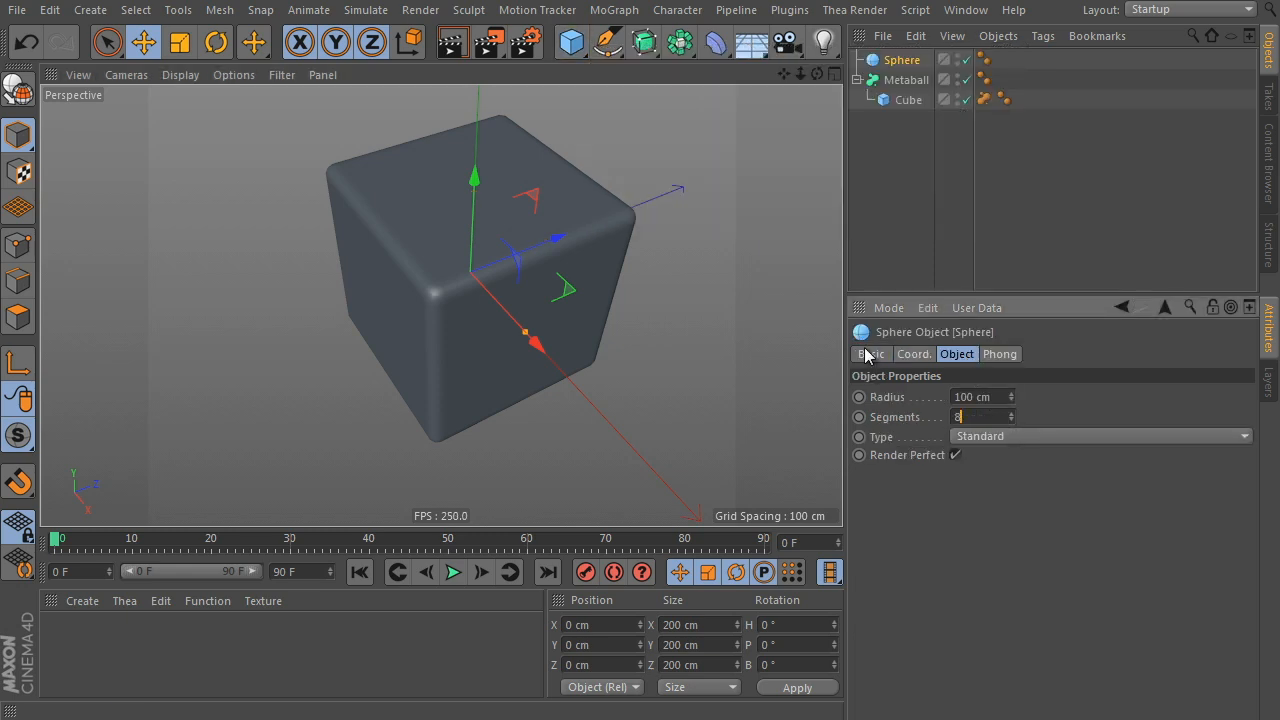
{"action": "left_click_drag", "start_coordinate": [906, 62], "coordinate": [916, 114]}
Move the sphere to an upper corner of the cube, at about X -152, Y 102, Z -73 cm.
{"action": "left_click", "coordinate": [562, 248]}
{"action": "left_click_drag", "start_coordinate": [551, 241], "coordinate": [511, 268]}
{"action": "left_click_drag", "start_coordinate": [487, 281], "coordinate": [540, 286]}
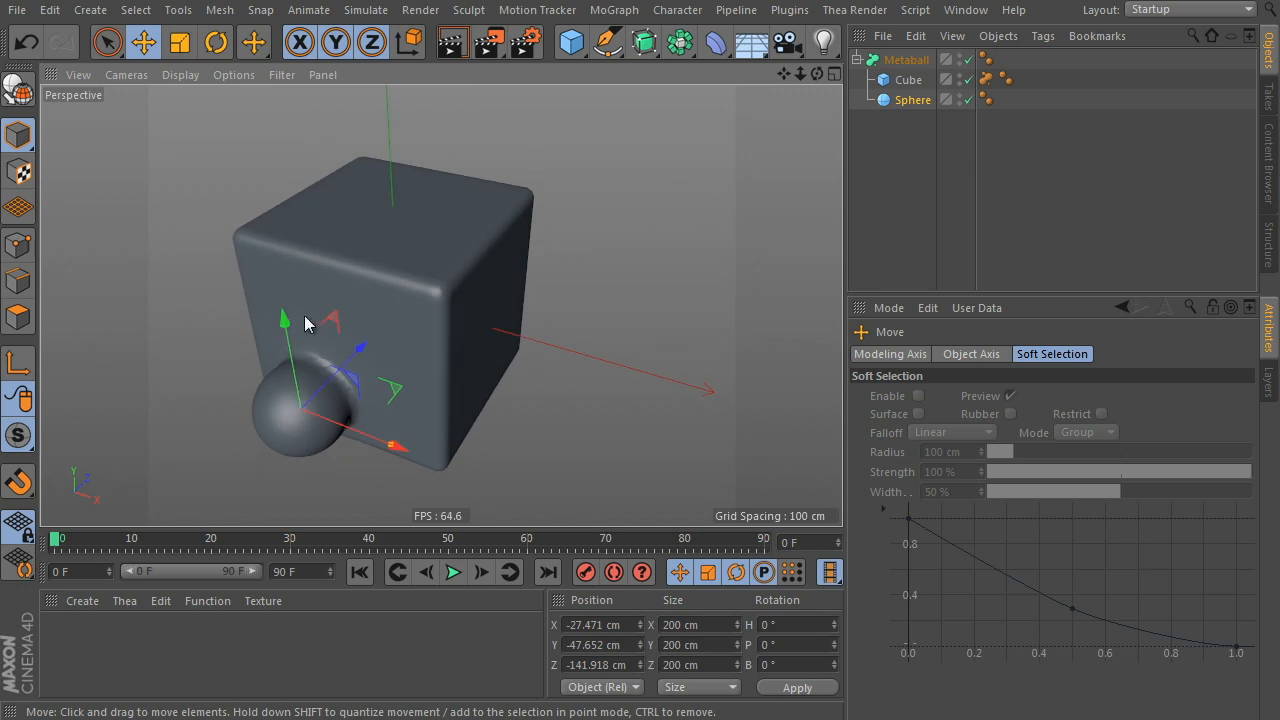
{"action": "left_click_drag", "start_coordinate": [273, 259], "coordinate": [262, 140]}
{"action": "left_click_drag", "start_coordinate": [441, 296], "coordinate": [441, 216], "text": "alt"}
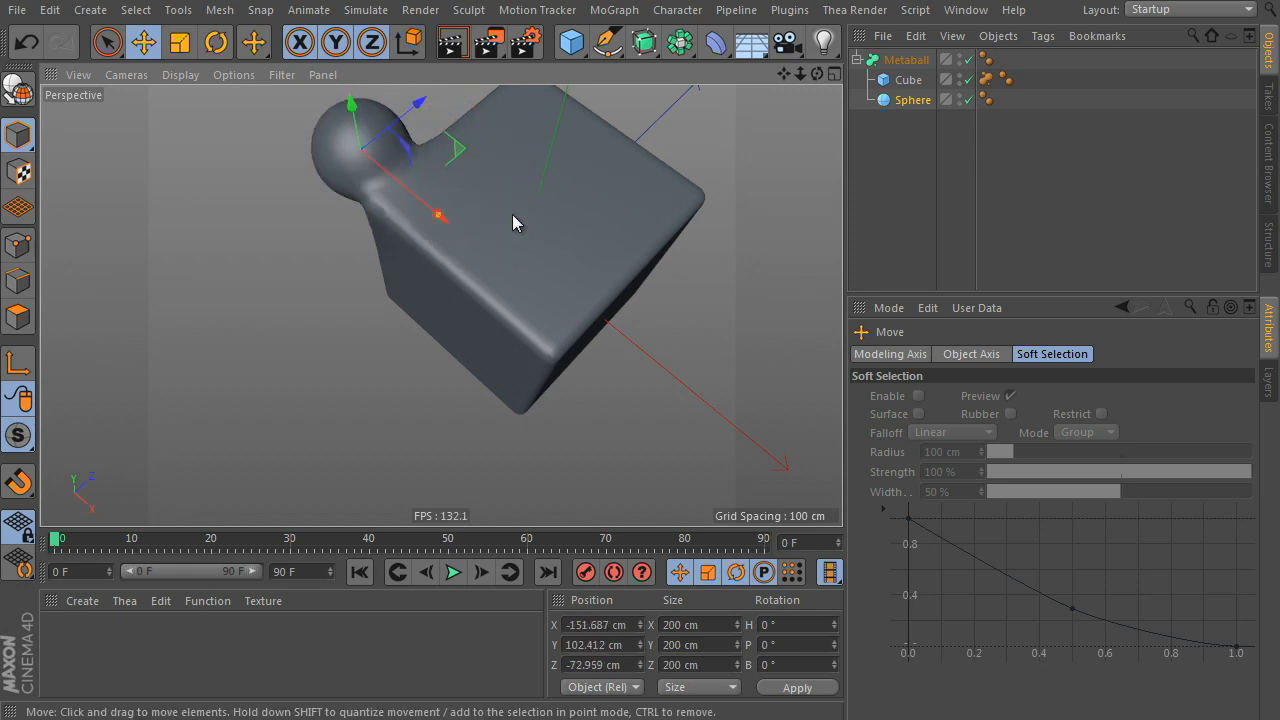
Increase the sphere's radius to 239 cm and inspect how it blends with the cube.
{"action": "left_click", "coordinate": [905, 100]}
{"action": "left_click_drag", "start_coordinate": [1012, 396], "coordinate": [1066, 112]}
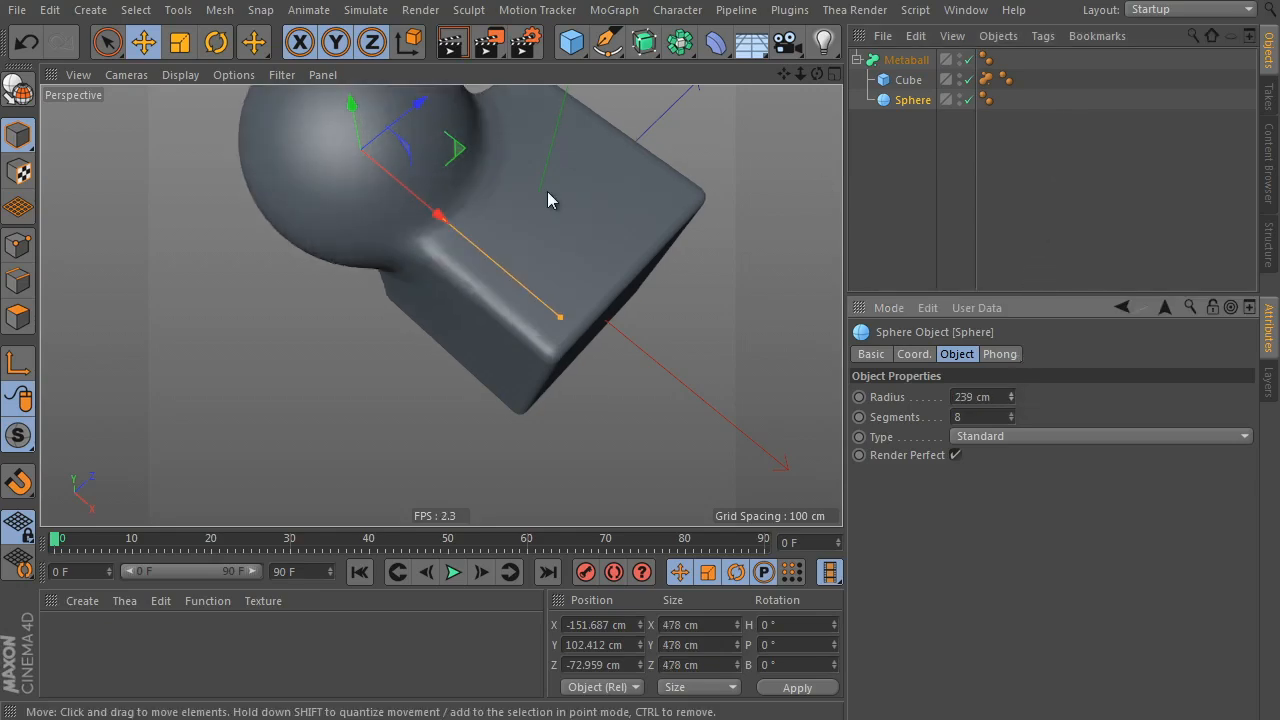
{"action": "middle_click_drag", "start_coordinate": [547, 196], "coordinate": [548, 309], "text": "alt"}
{"action": "left_click_drag", "start_coordinate": [543, 322], "coordinate": [477, 224], "text": "alt"}
{"action": "right_click_drag", "start_coordinate": [483, 317], "coordinate": [531, 302], "text": "alt"}
{"action": "mouse_move", "coordinate": [531, 302]}
{"action": "left_mouse_down", "text": "alt"}
{"action": "mouse_move", "coordinate": [536, 360]}
{"action": "mouse_move", "coordinate": [494, 322]}
{"action": "mouse_move", "coordinate": [518, 286]}
{"action": "left_mouse_up", "text": "alt"}
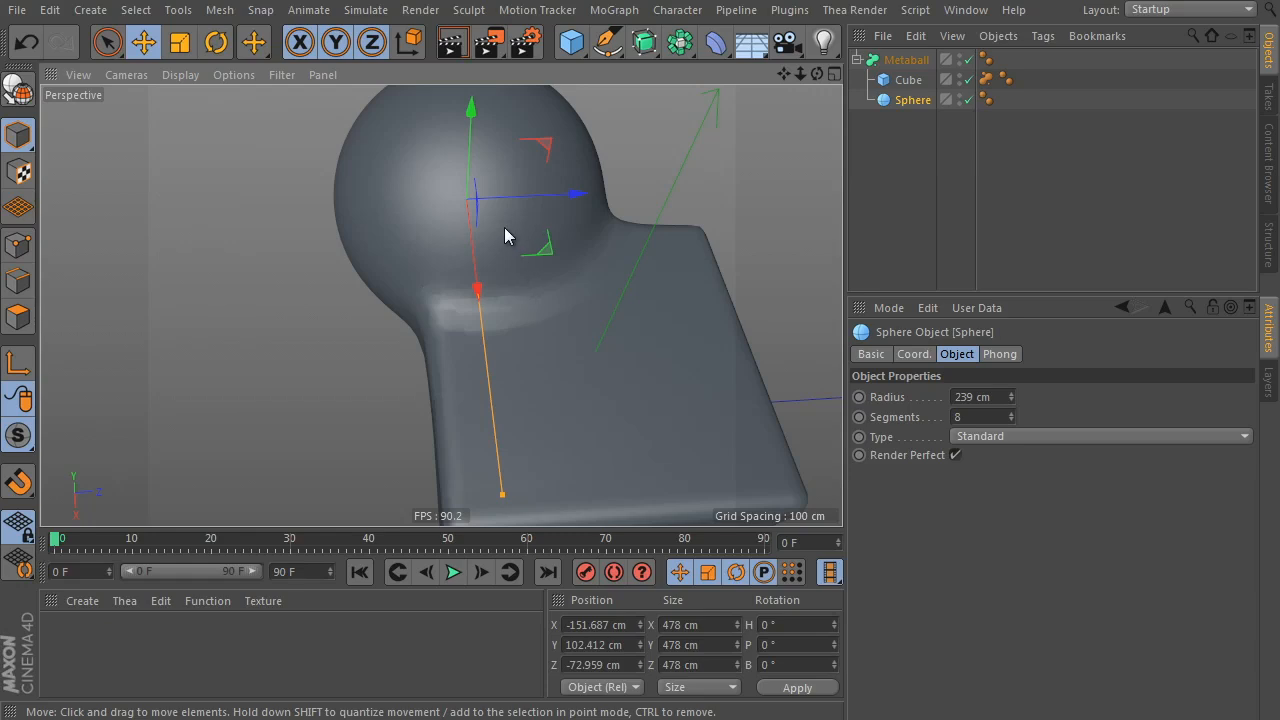
Turn on Accurate Normals for the Metaball object and inspect the blend between the sphere and the cube.
{"action": "left_click", "coordinate": [629, 262]}
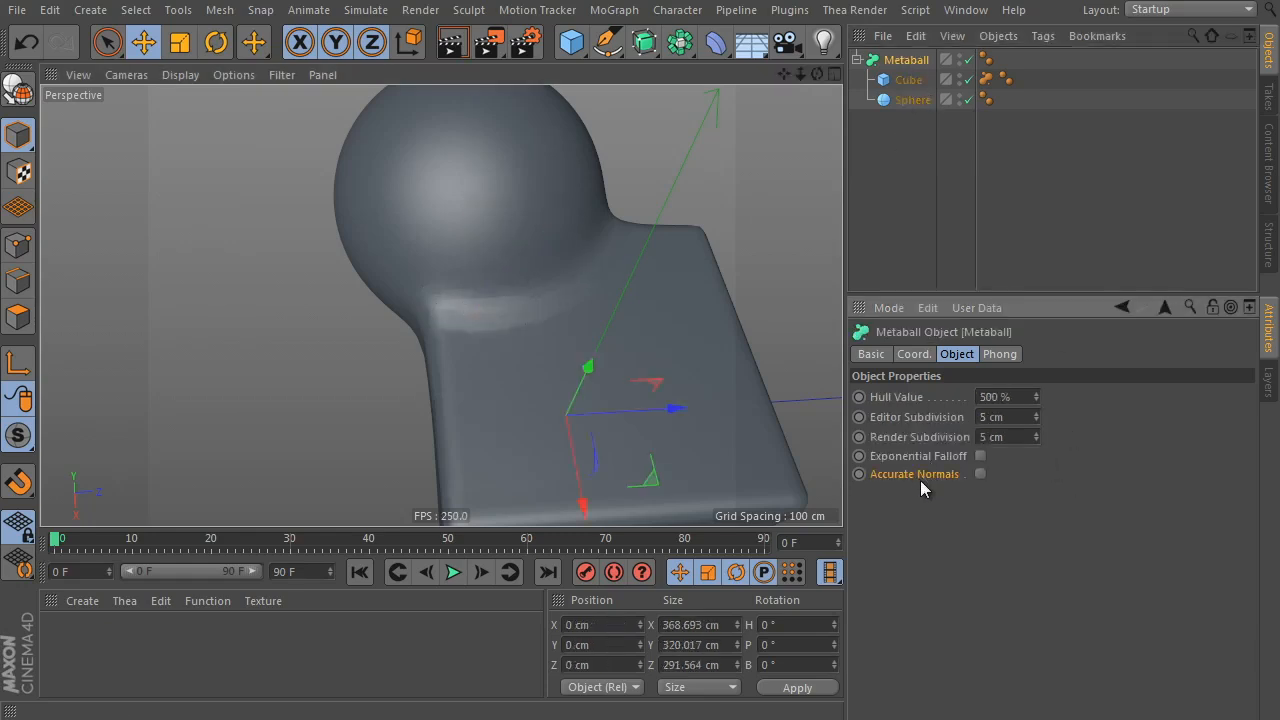
{"action": "left_click", "coordinate": [980, 474]}
{"action": "left_click_drag", "start_coordinate": [645, 357], "coordinate": [591, 331], "text": "alt"}
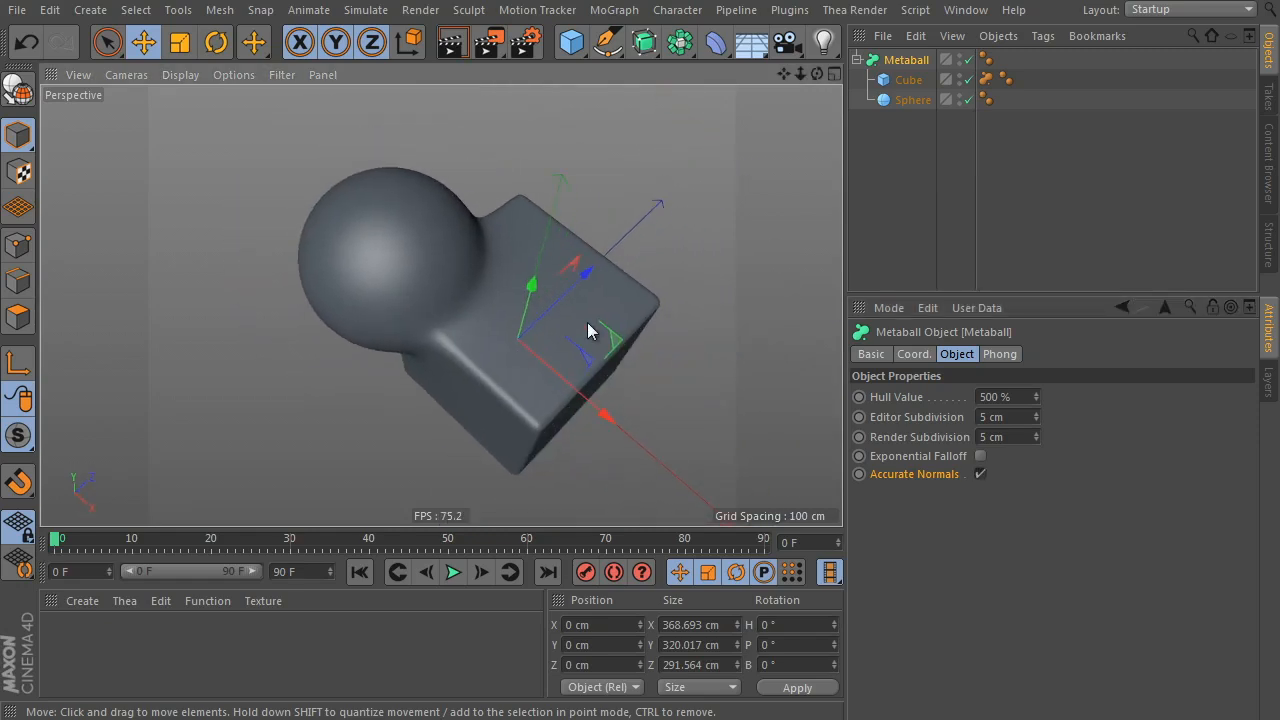
Add a Metaball tag to the sphere and review its available types, keeping Sphere.
{"action": "left_click", "coordinate": [905, 102]}
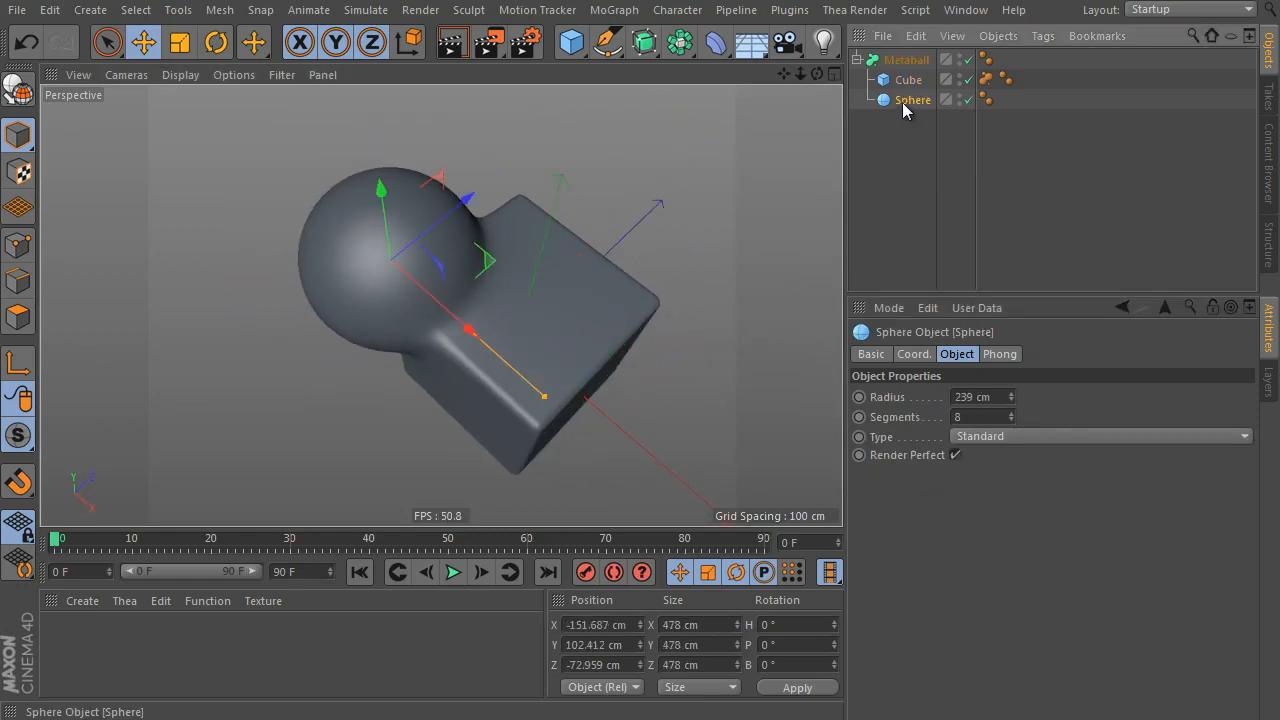
{"action": "right_click", "coordinate": [906, 103]}
{"action": "mouse_move", "coordinate": [1125, 117]}
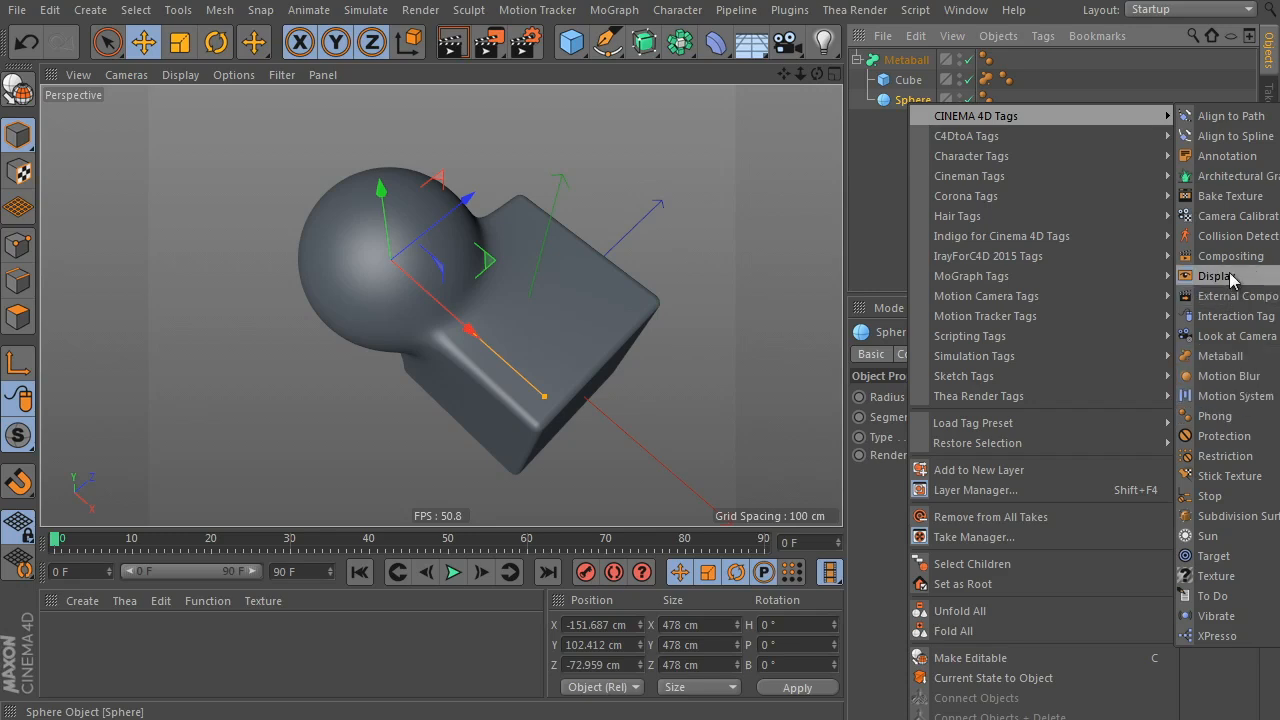
{"action": "left_click", "coordinate": [1228, 357]}
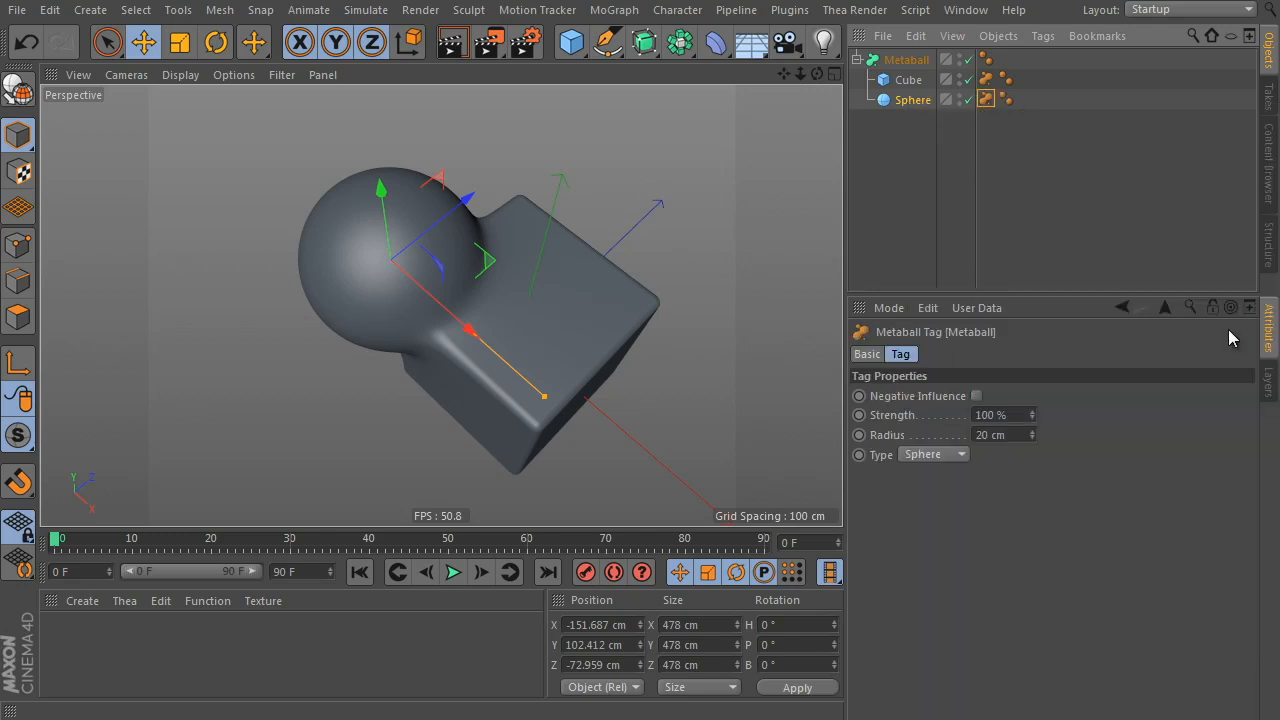
{"action": "left_click", "coordinate": [926, 455]}
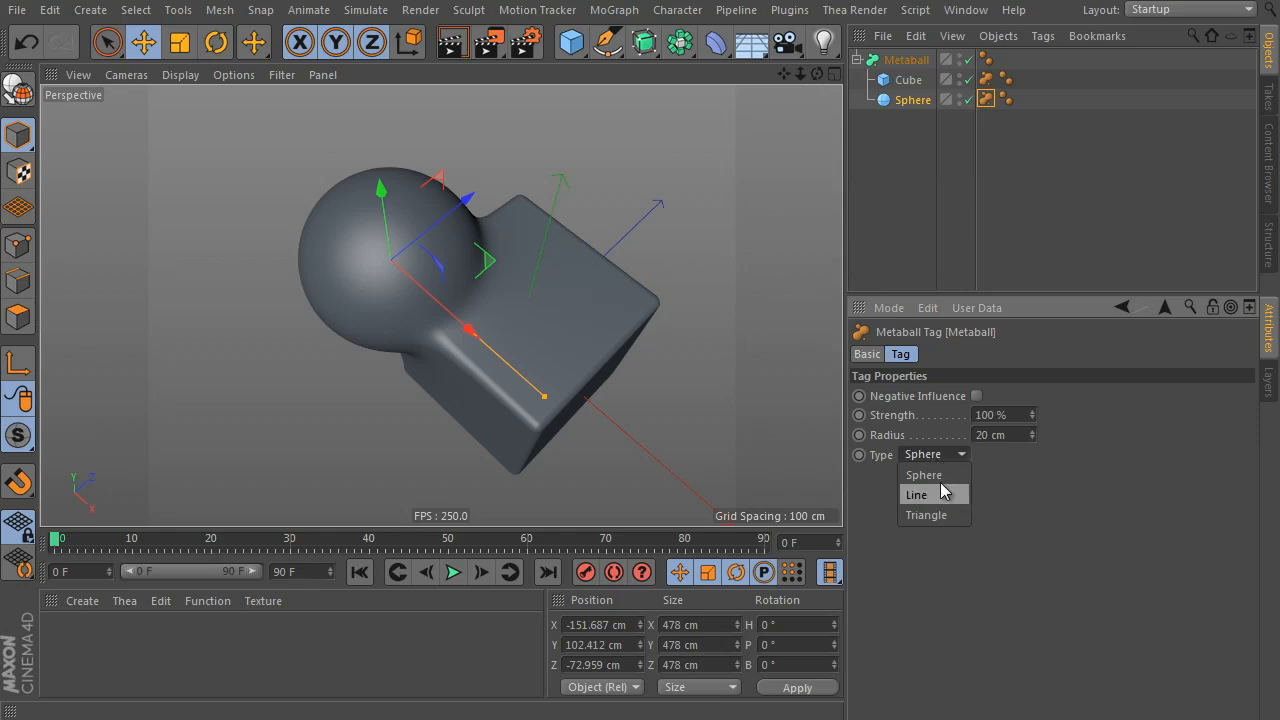
{"action": "left_click", "coordinate": [1034, 394]}
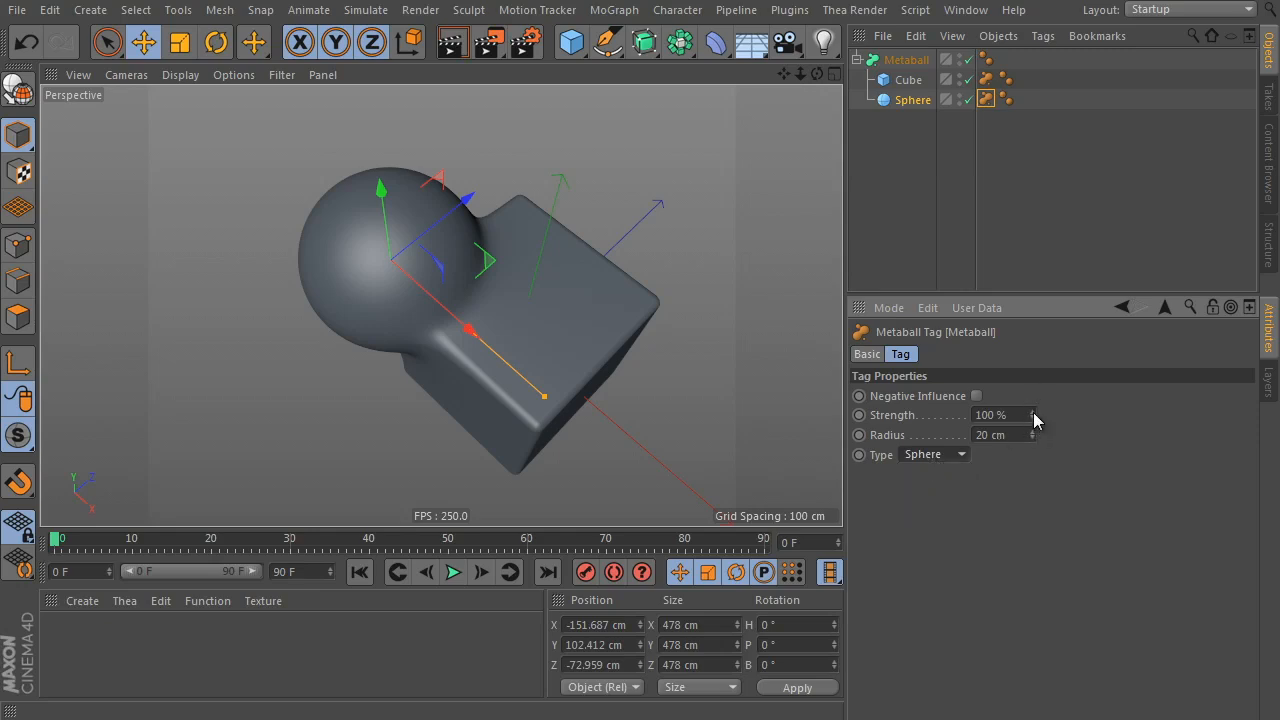
Try a Strength of 192% on the sphere's Metaball tag, and reset it to 100%.
{"action": "left_click", "coordinate": [1033, 412]}
{"action": "left_click_drag", "start_coordinate": [1035, 324], "coordinate": [1044, 236]}
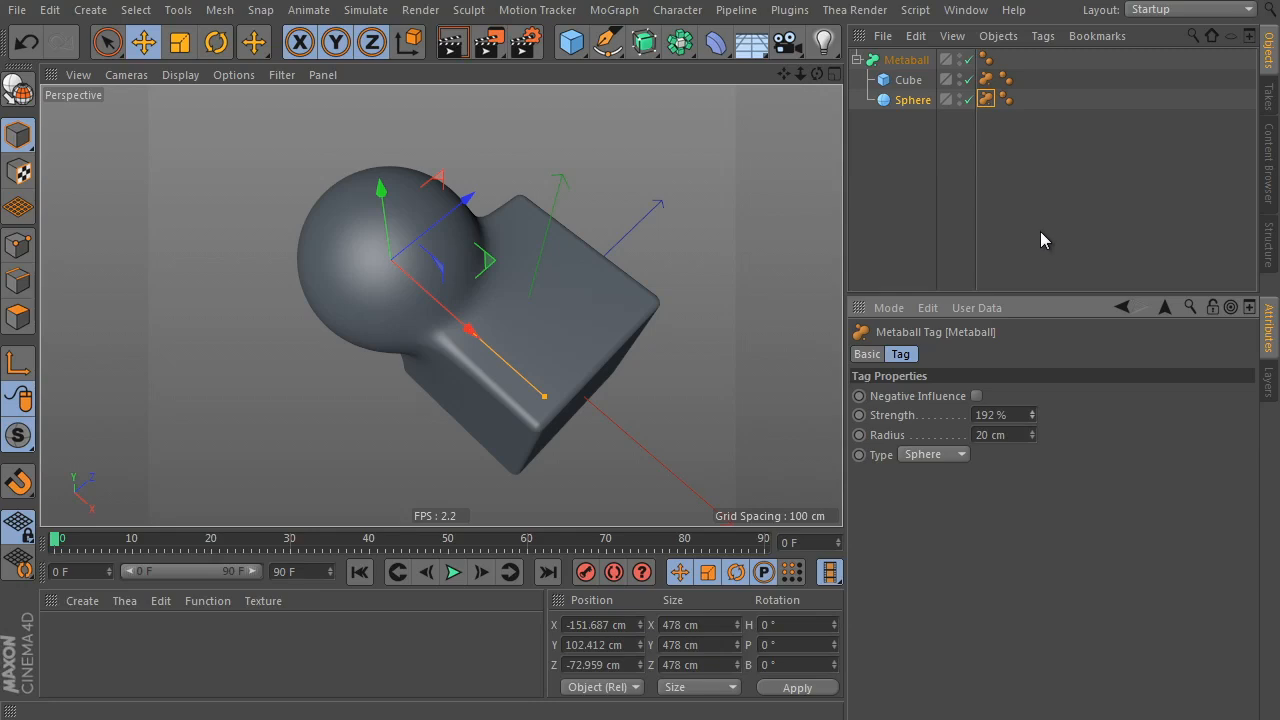
{"action": "left_click", "coordinate": [1012, 415]}
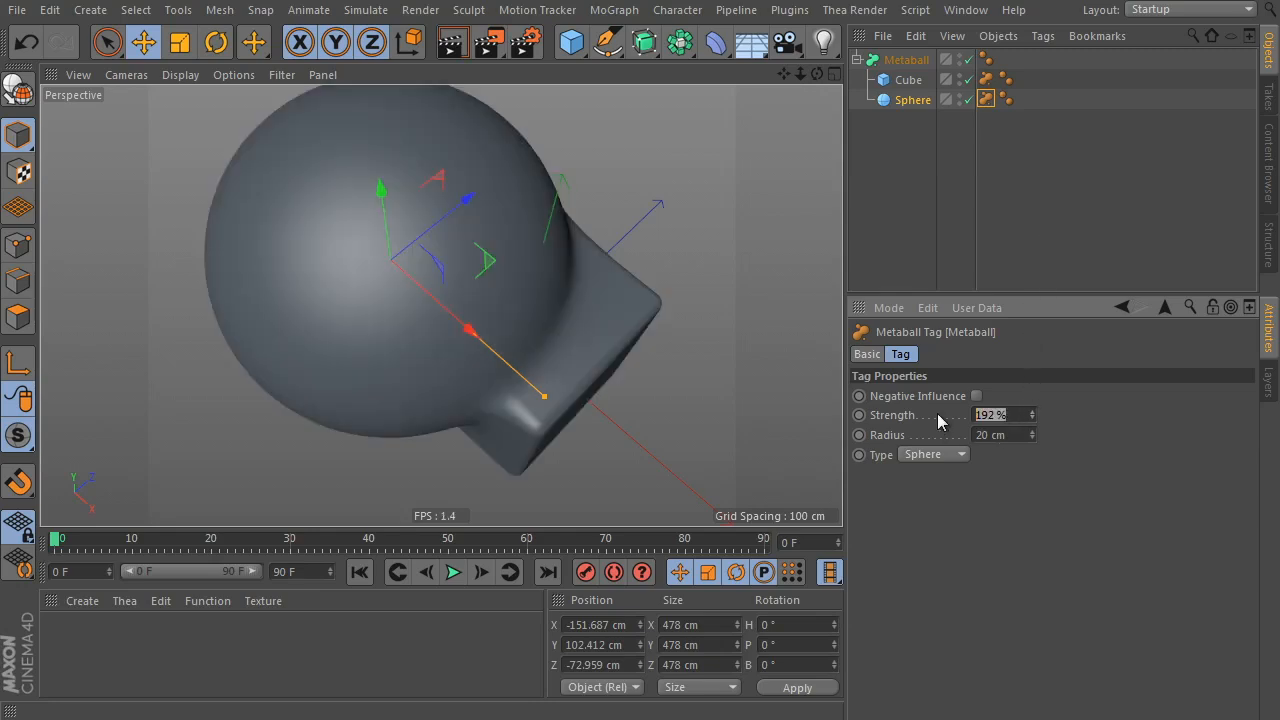
{"action": "type", "text": "100"}
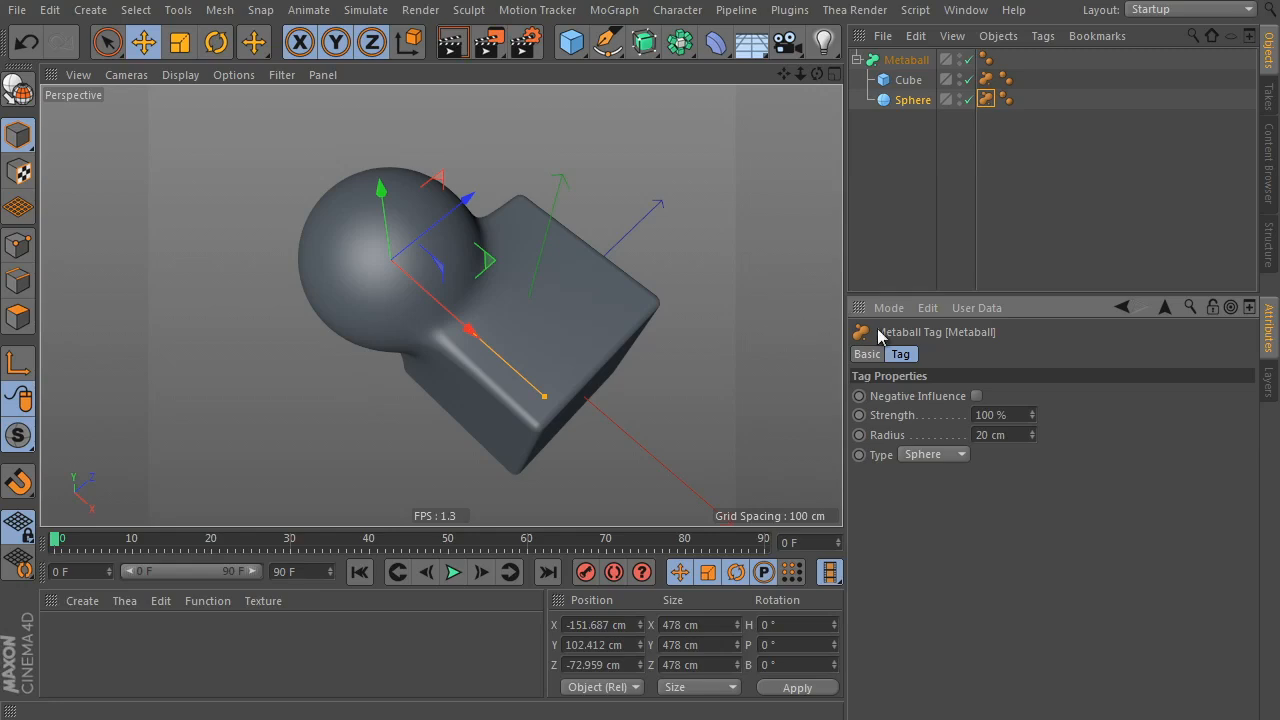
Set the sphere's Metaball tag type to Line and move the sphere about 93 cm outward, to about X -231, Y 142, Z -101 cm.
{"action": "left_click", "coordinate": [900, 458]}
{"action": "left_click", "coordinate": [938, 491]}
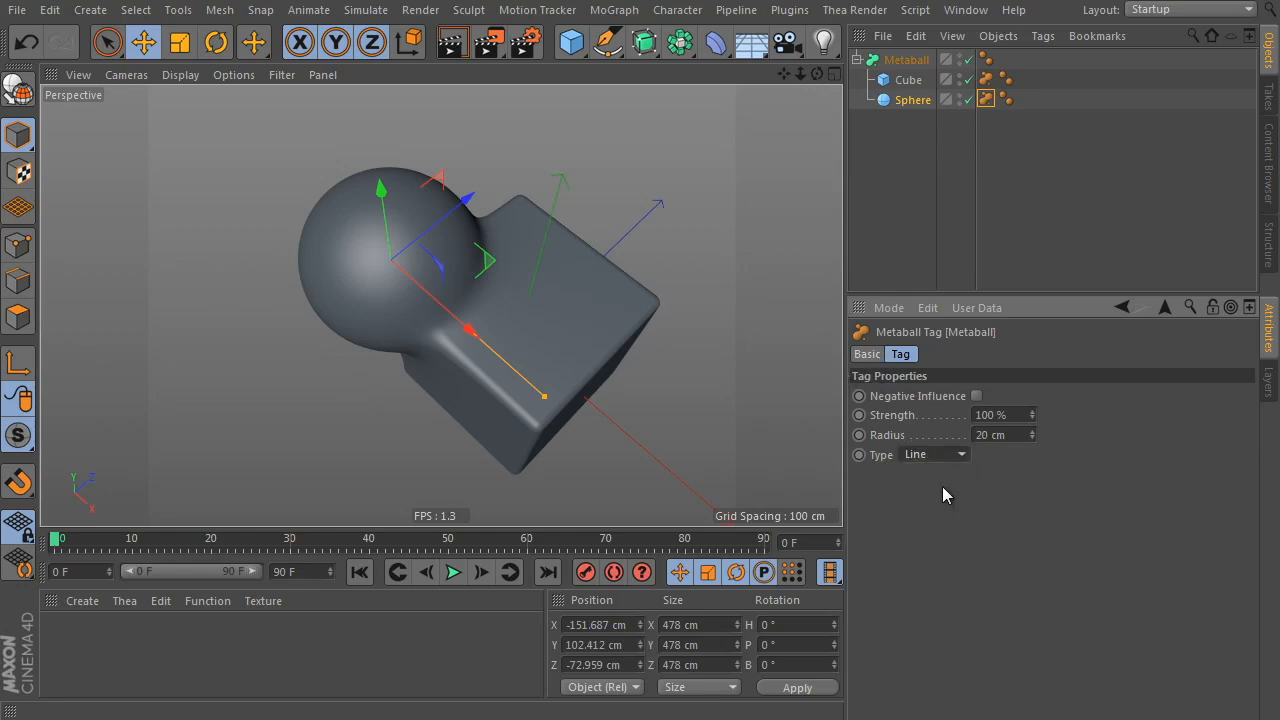
{"action": "mouse_move", "coordinate": [597, 373]}
{"action": "left_mouse_down", "text": "alt"}
{"action": "mouse_move", "coordinate": [600, 211]}
{"action": "mouse_move", "coordinate": [781, 198]}
{"action": "mouse_move", "coordinate": [529, 331]}
{"action": "mouse_move", "coordinate": [597, 324]}
{"action": "mouse_move", "coordinate": [485, 308]}
{"action": "mouse_move", "coordinate": [511, 402]}
{"action": "mouse_move", "coordinate": [559, 326]}
{"action": "mouse_move", "coordinate": [530, 368]}
{"action": "mouse_move", "coordinate": [605, 352]}
{"action": "mouse_move", "coordinate": [510, 344]}
{"action": "mouse_move", "coordinate": [561, 420]}
{"action": "mouse_move", "coordinate": [601, 364]}
{"action": "left_mouse_up", "text": "alt"}
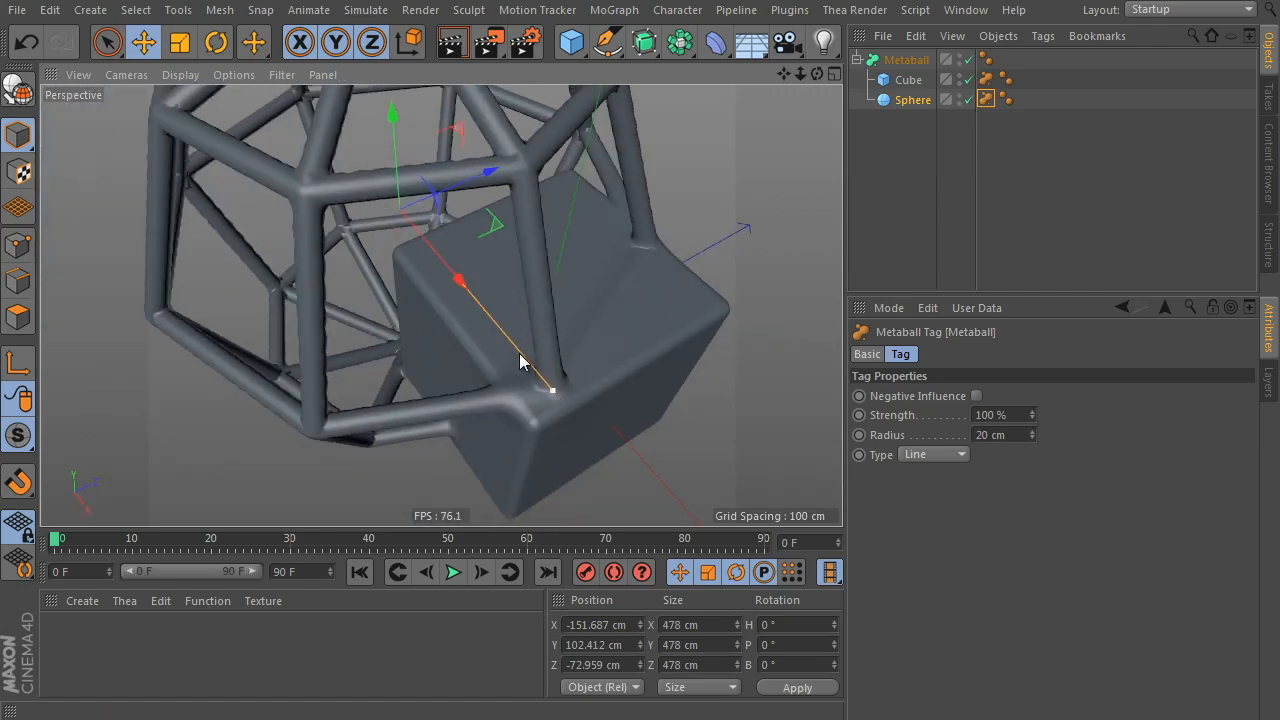
{"action": "left_click_drag", "start_coordinate": [502, 342], "coordinate": [481, 315]}
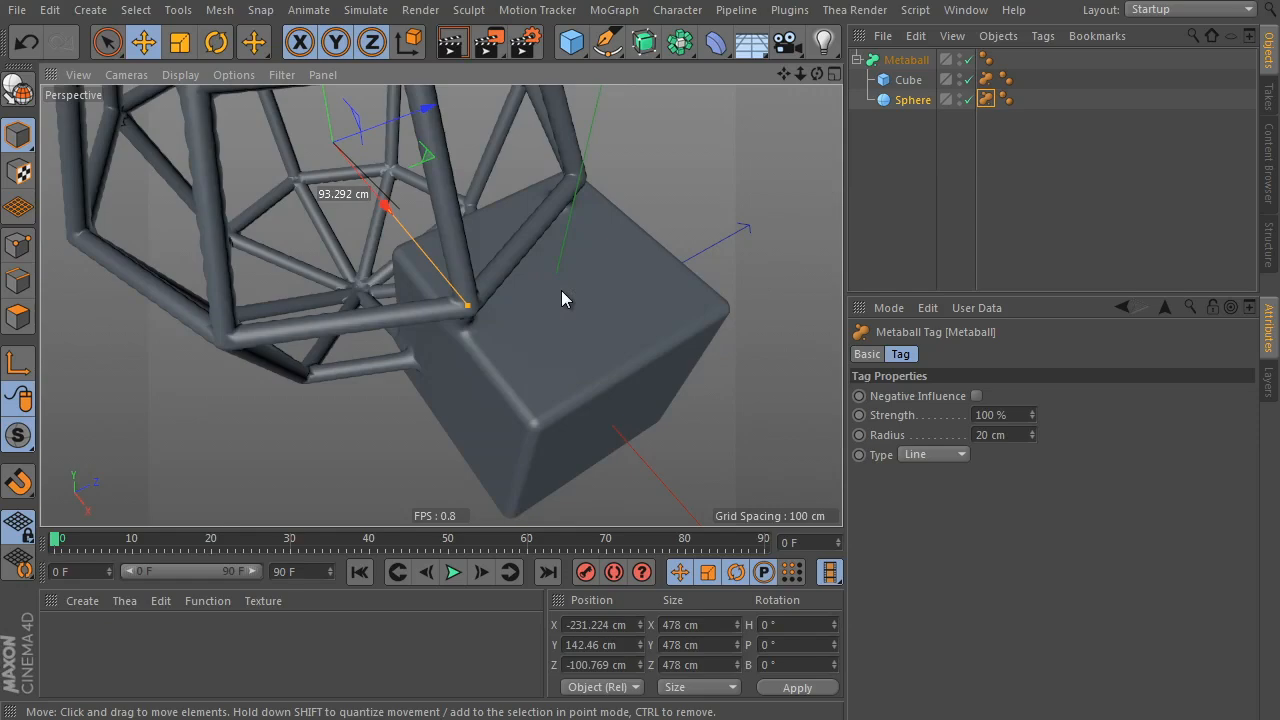
{"action": "left_click_drag", "start_coordinate": [561, 290], "coordinate": [675, 229], "text": "alt"}
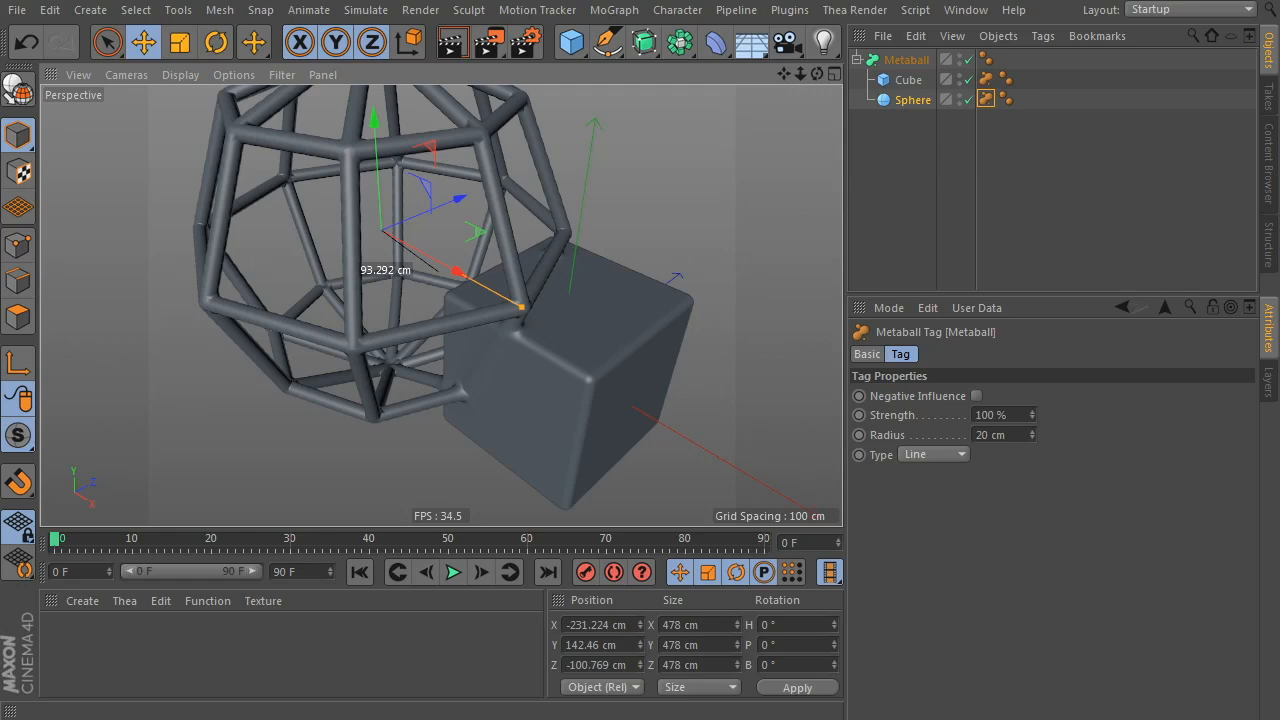
Delete all objects from the scene and create an empty spline.
{"action": "key", "text": "ctrl+a"}
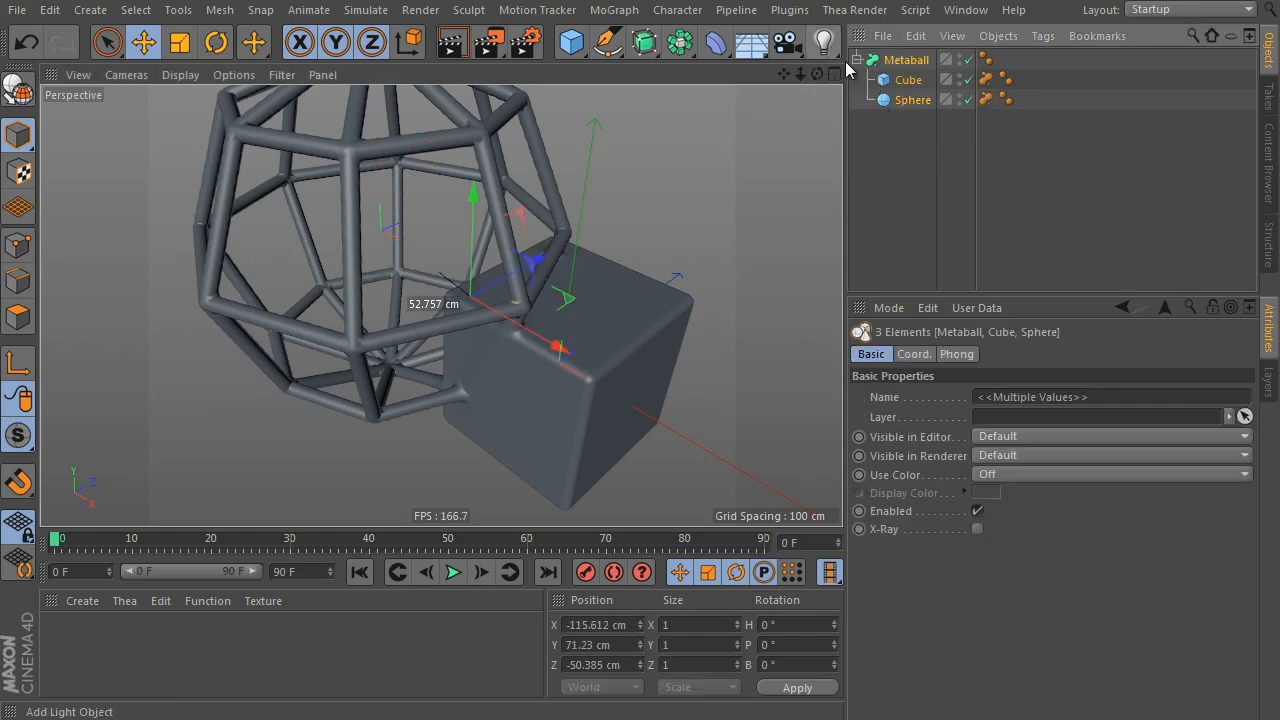
{"action": "key", "text": "Delete"}
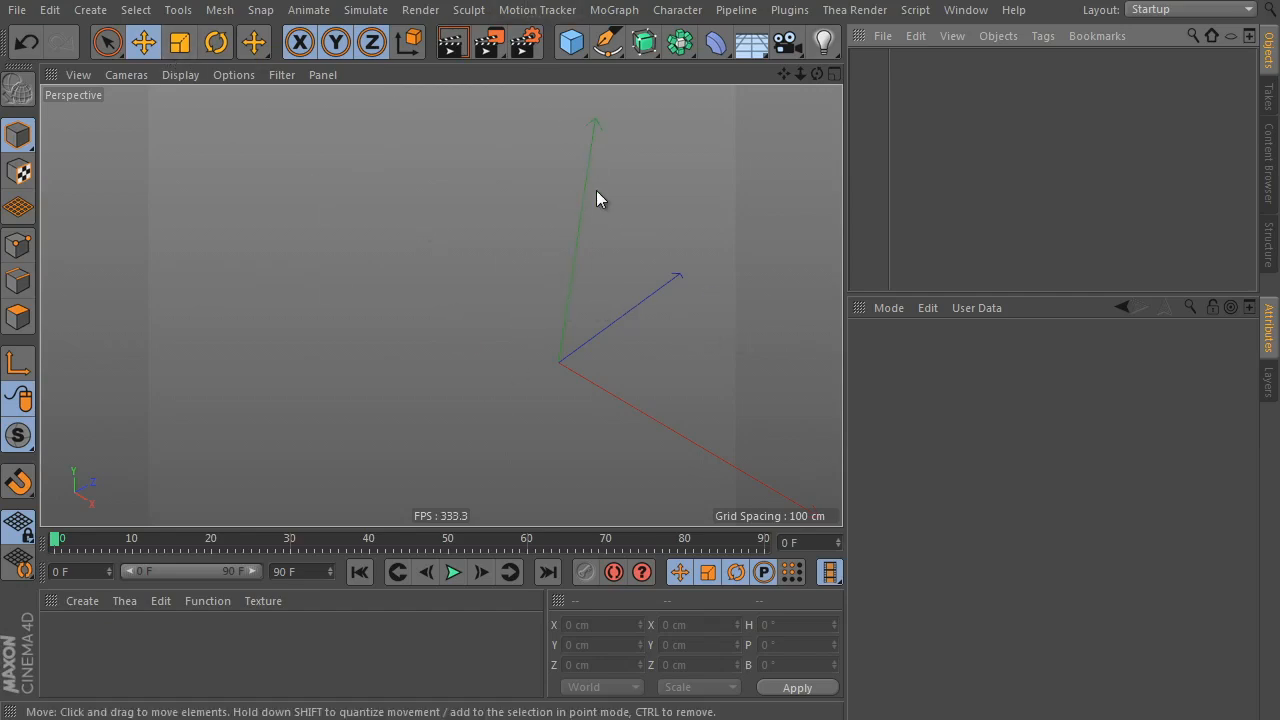
{"action": "left_click", "coordinate": [607, 42]}
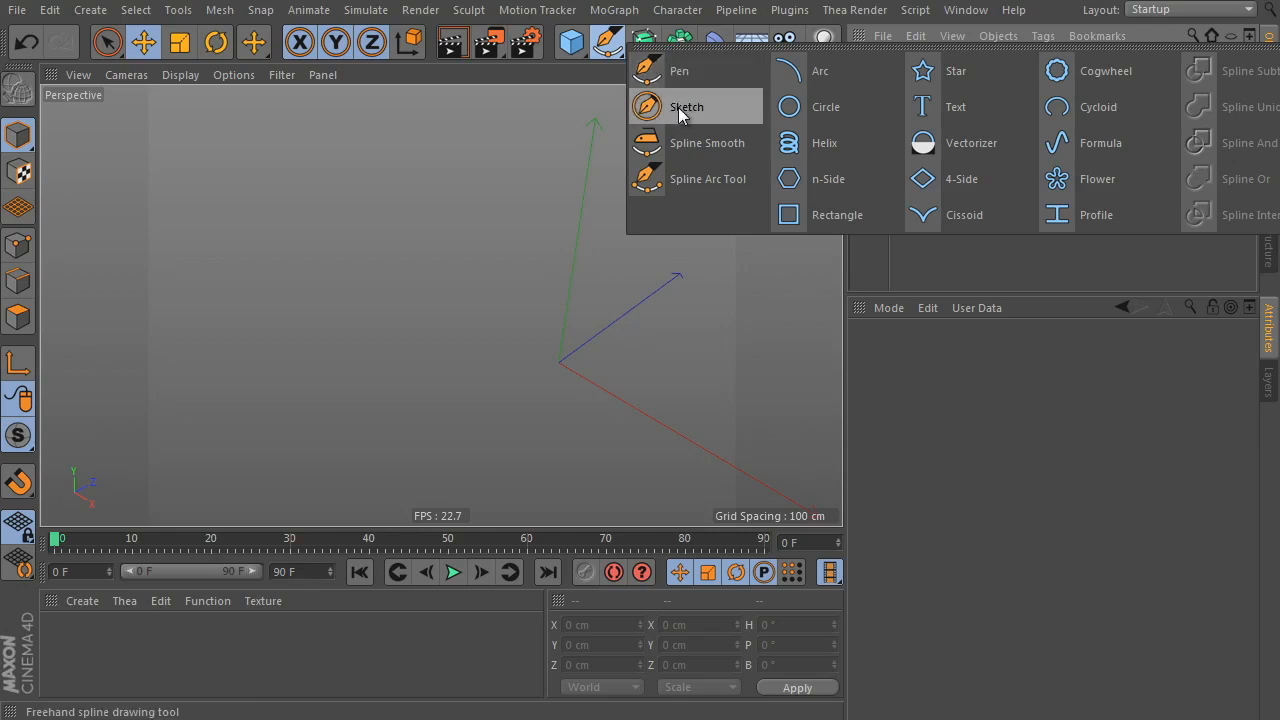
{"action": "left_click", "coordinate": [440, 325]}
{"action": "left_click", "coordinate": [100, 12]}
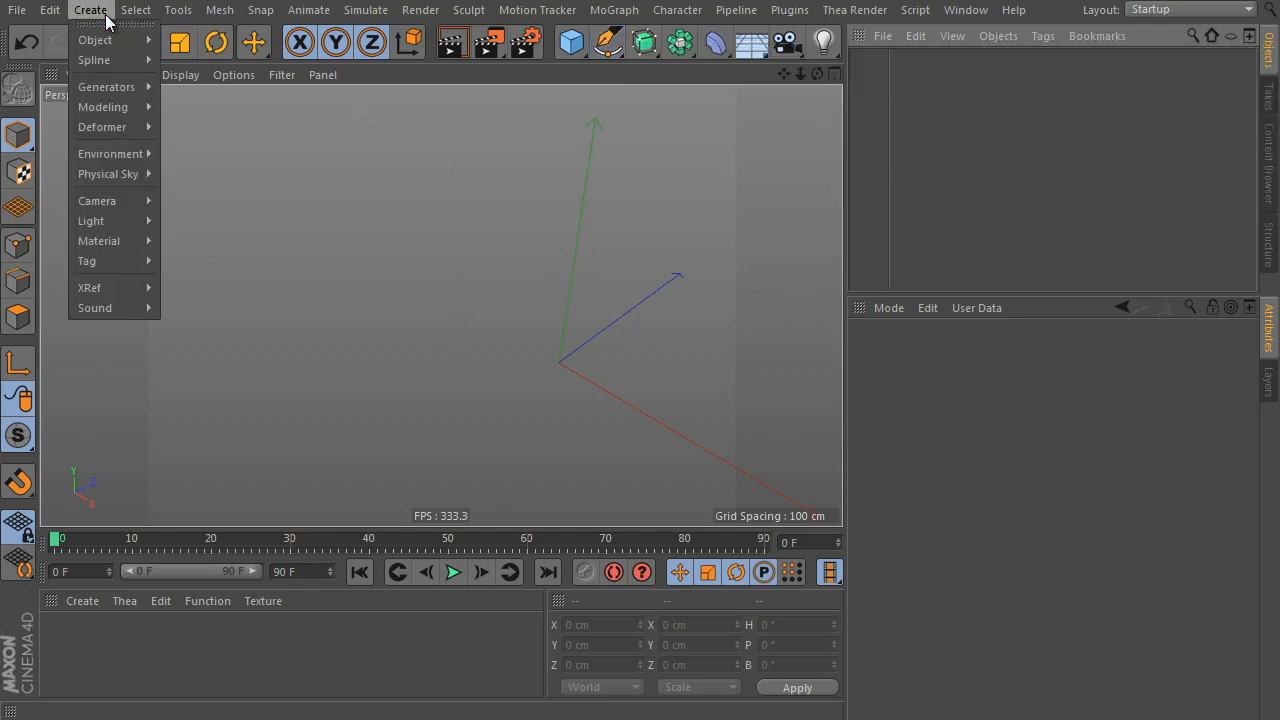
{"action": "mouse_move", "coordinate": [118, 59]}
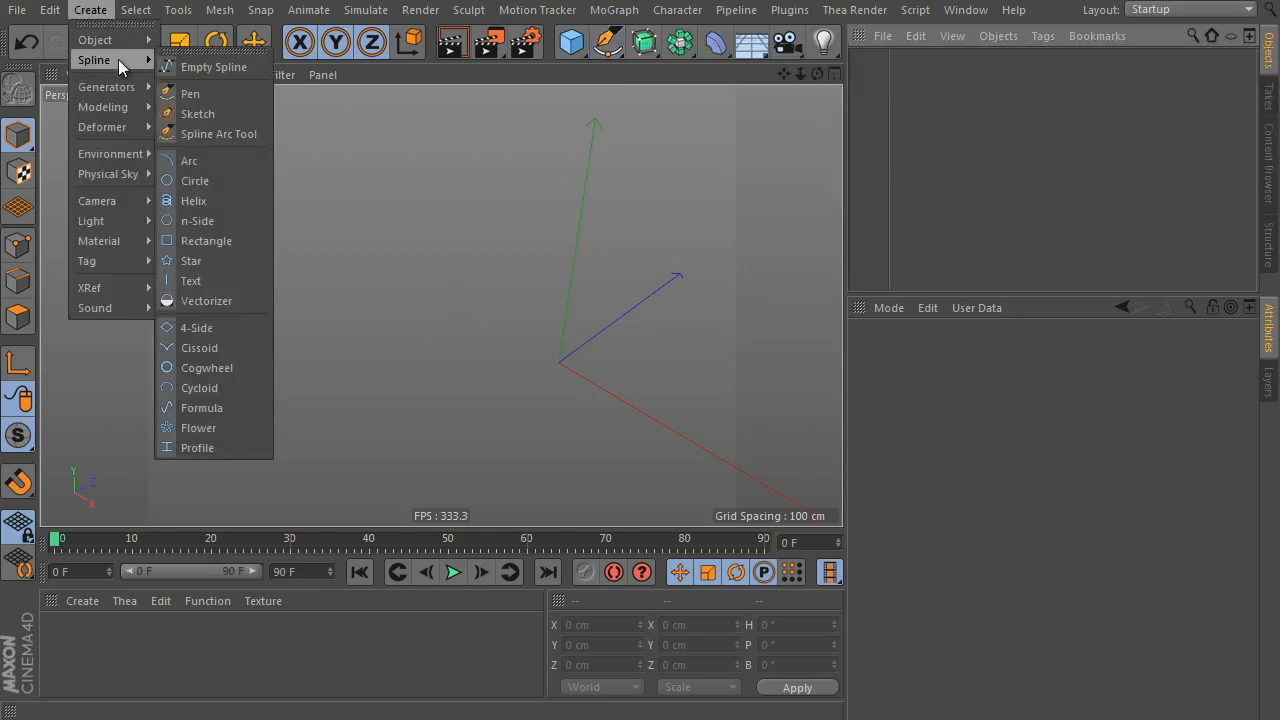
{"action": "left_click", "coordinate": [214, 66]}
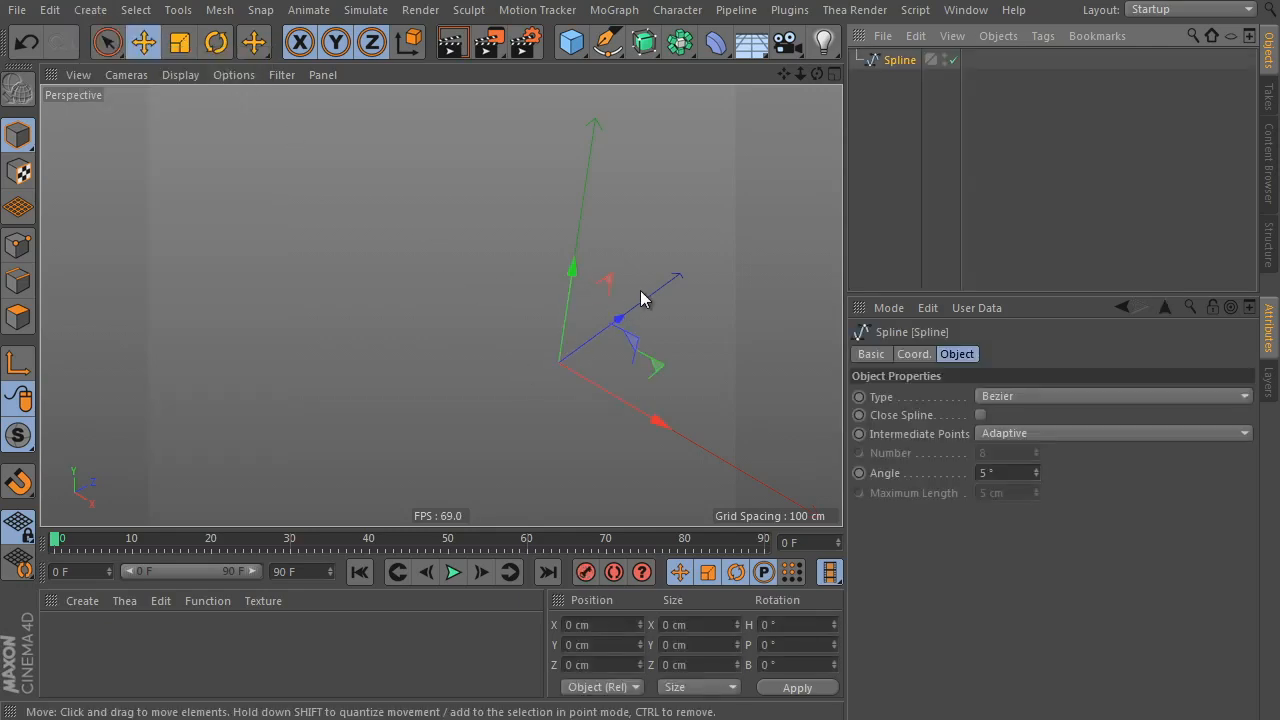
Add a Metaball object as the parent of the empty spline.
{"action": "key", "text": "F2"}
{"action": "key", "text": "F1"}
{"action": "left_click_drag", "start_coordinate": [624, 345], "coordinate": [540, 360], "text": "alt"}
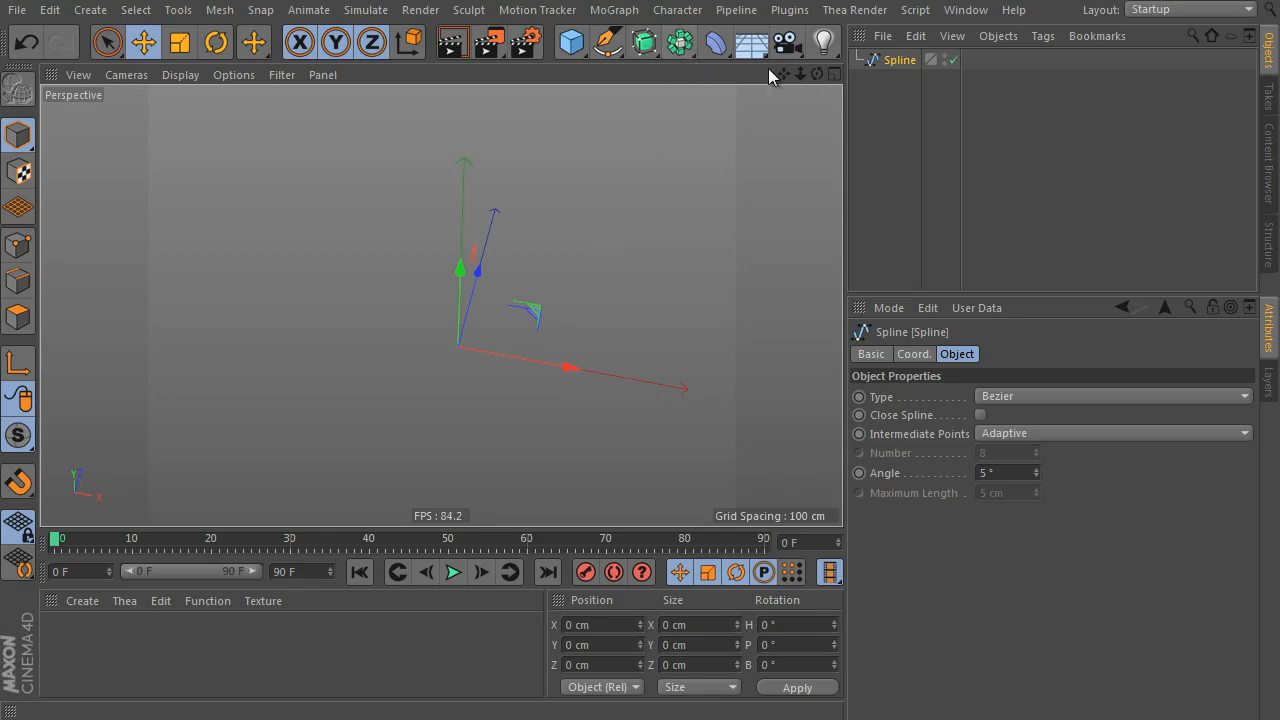
{"action": "left_click_drag", "start_coordinate": [680, 48], "coordinate": [745, 137]}
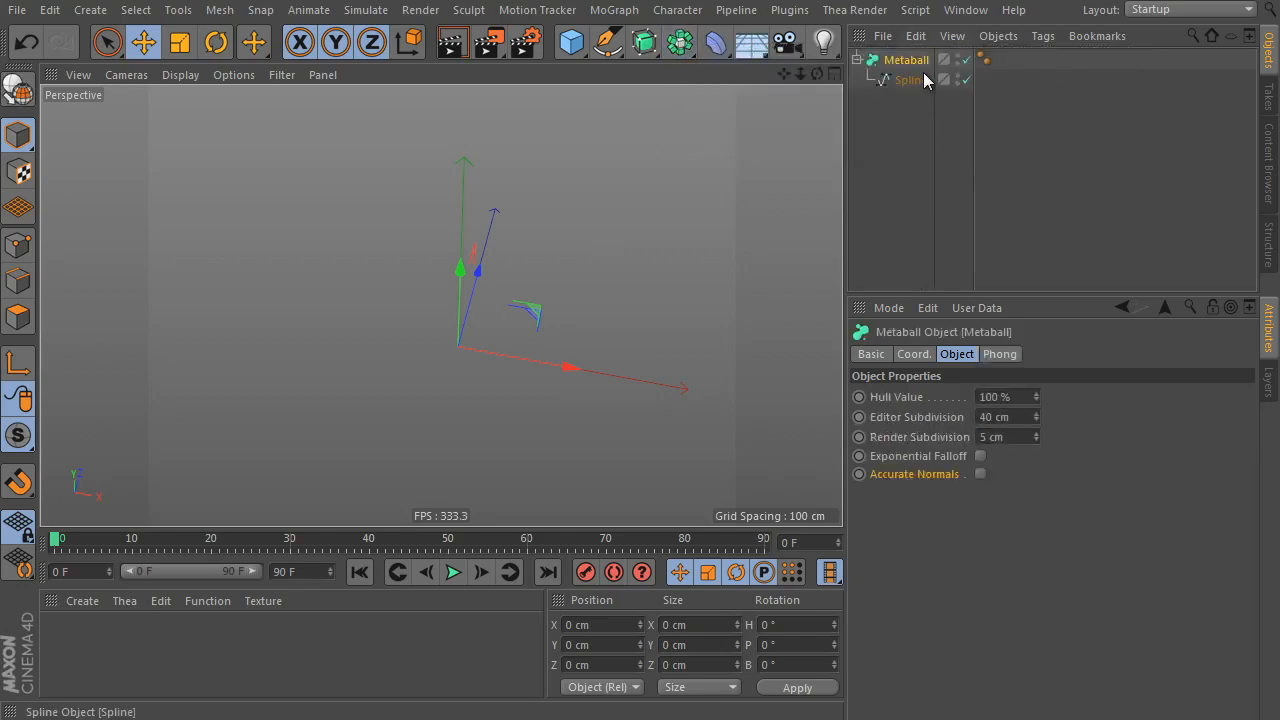
{"action": "left_click", "coordinate": [912, 80]}
{"action": "left_click_drag", "start_coordinate": [654, 307], "coordinate": [574, 340], "text": "alt"}
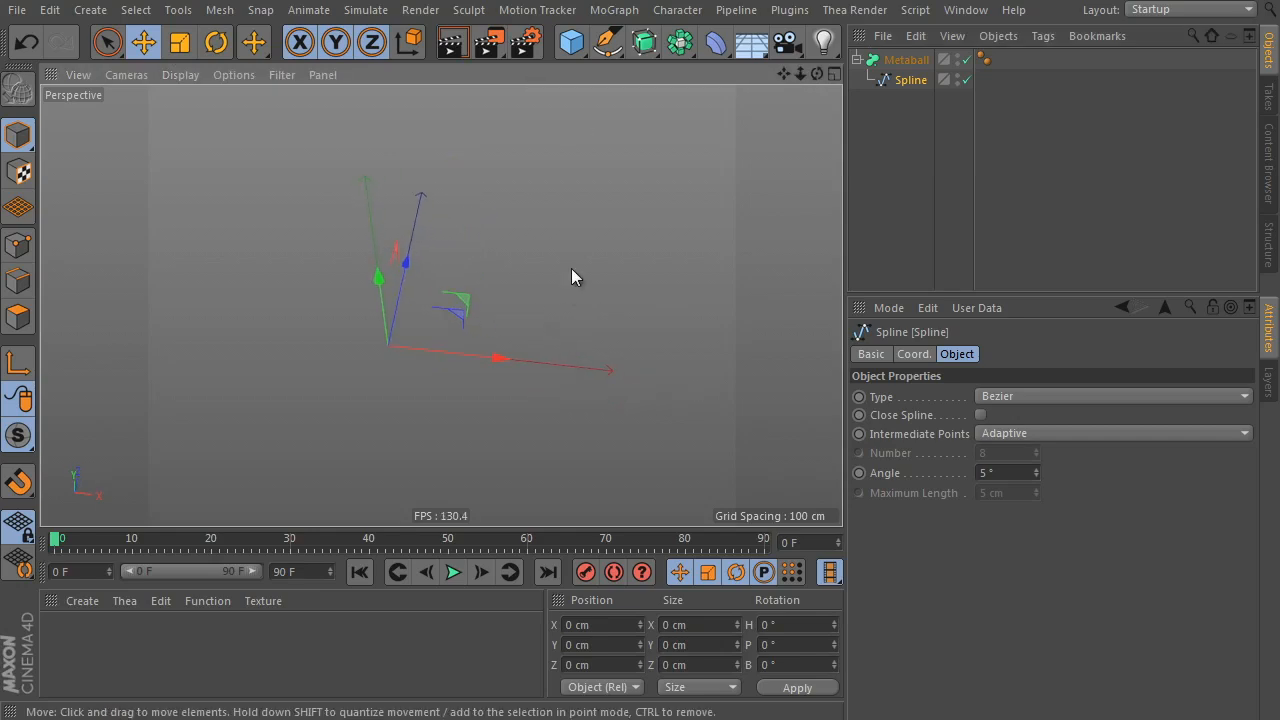
Set the Metaball's Hull Value to 600%.
{"action": "left_click", "coordinate": [905, 60]}
{"action": "double_click", "coordinate": [1026, 398]}
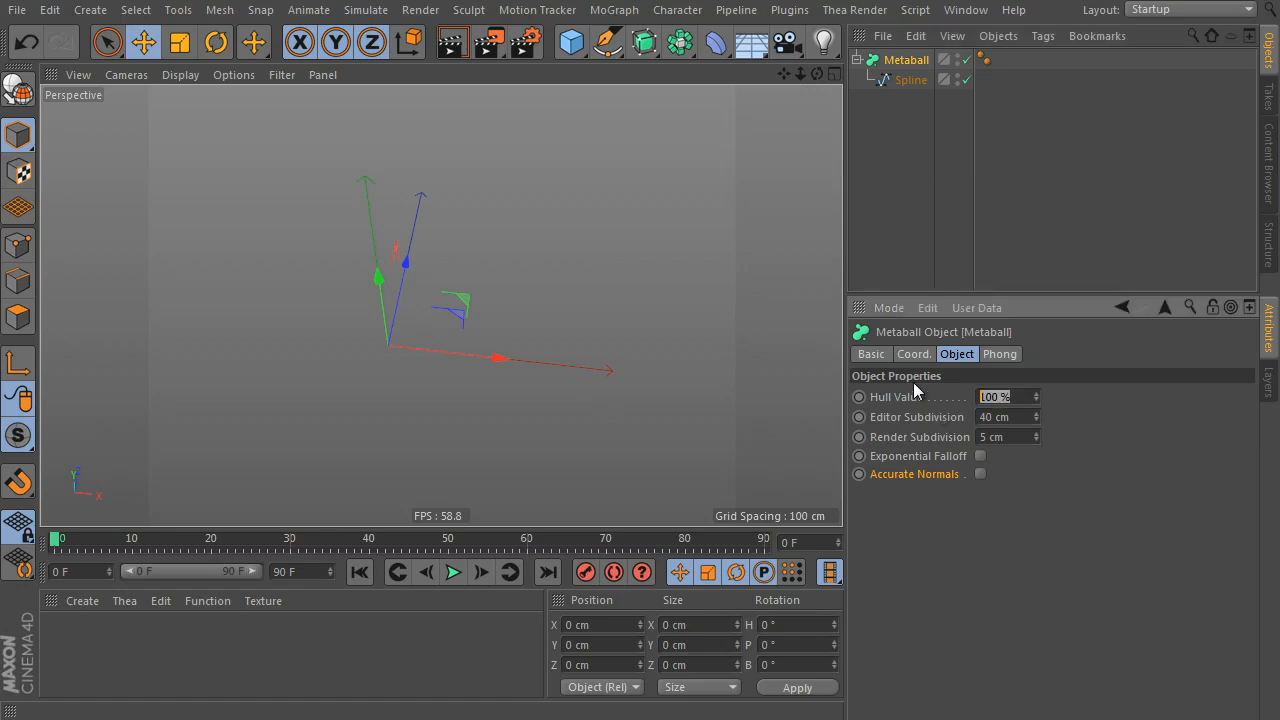
{"action": "type", "text": "500"}
{"action": "key", "text": "Return"}
{"action": "double_click", "coordinate": [1012, 397]}
{"action": "type", "text": "600"}
{"action": "key", "text": "Return"}
Set the Metaball's Editor Subdivision to 10 cm.
{"action": "double_click", "coordinate": [1026, 418]}
{"action": "type", "text": "20"}
{"action": "key", "text": "Return"}
{"action": "double_click", "coordinate": [1000, 417]}
{"action": "type", "text": "10"}
{"action": "key", "text": "Return"}
In the Top view, draw a freehand wave about 305 by 245 cm into the empty spline with the Sketch tool.
{"action": "key", "text": "F2"}
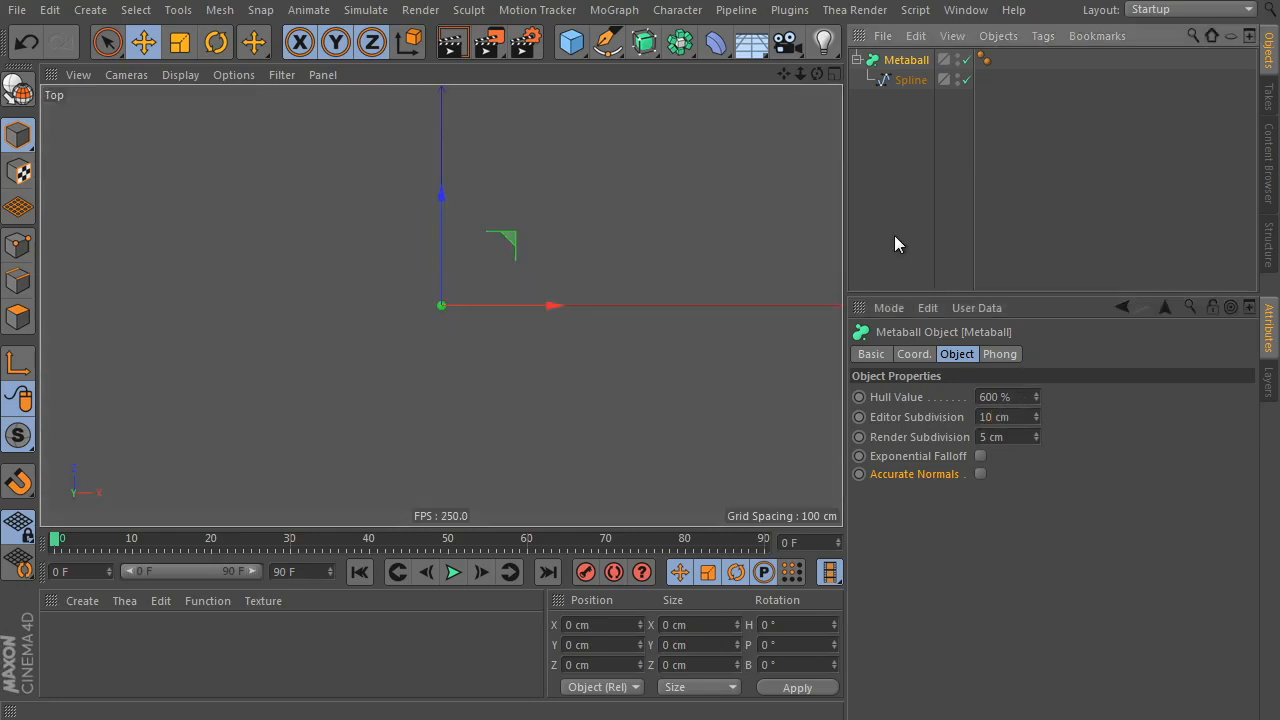
{"action": "left_click", "coordinate": [125, 75]}
{"action": "mouse_move", "coordinate": [180, 75]}
{"action": "left_click", "coordinate": [184, 110]}
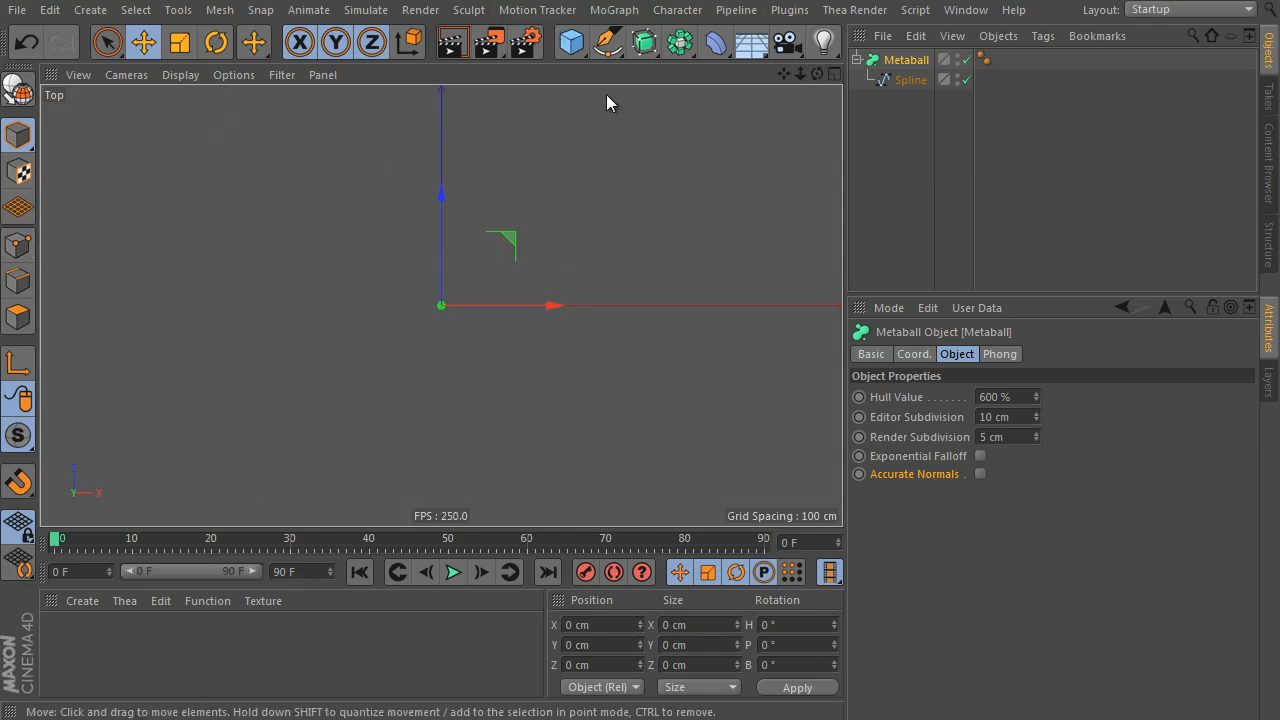
{"action": "left_click_drag", "start_coordinate": [606, 41], "coordinate": [688, 107]}
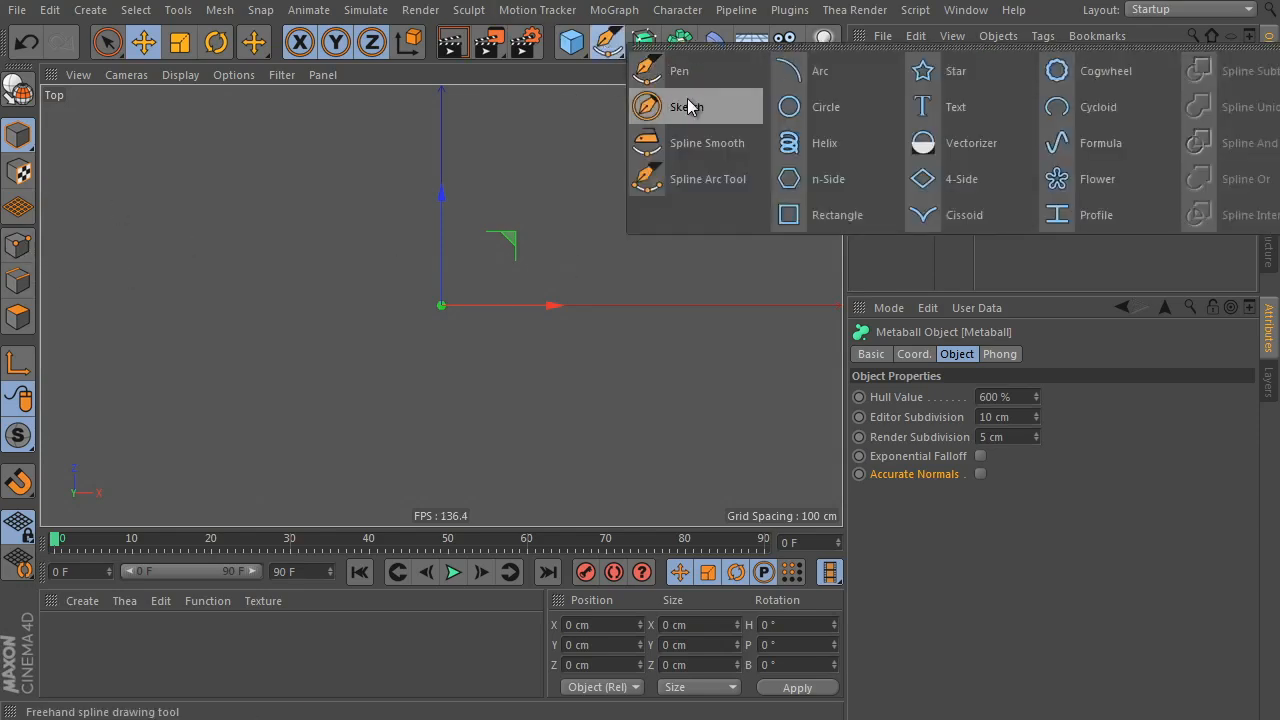
{"action": "left_click", "coordinate": [687, 107]}
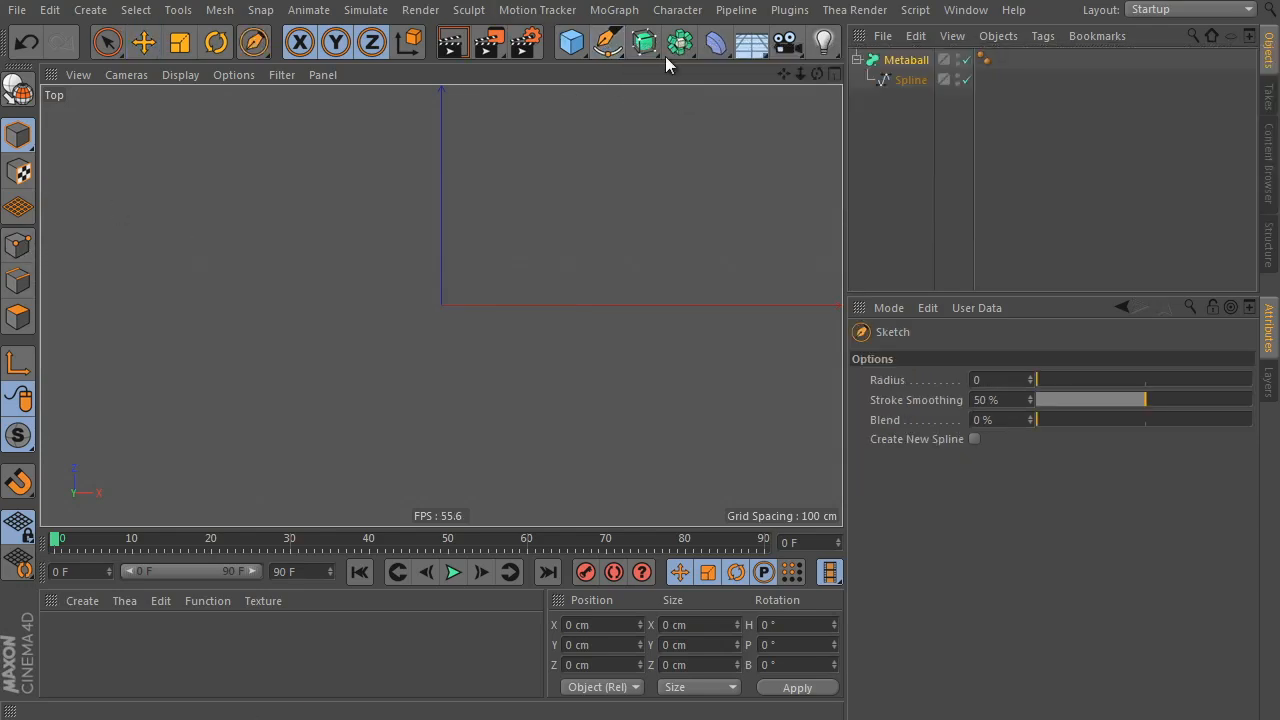
{"action": "left_click", "coordinate": [909, 80]}
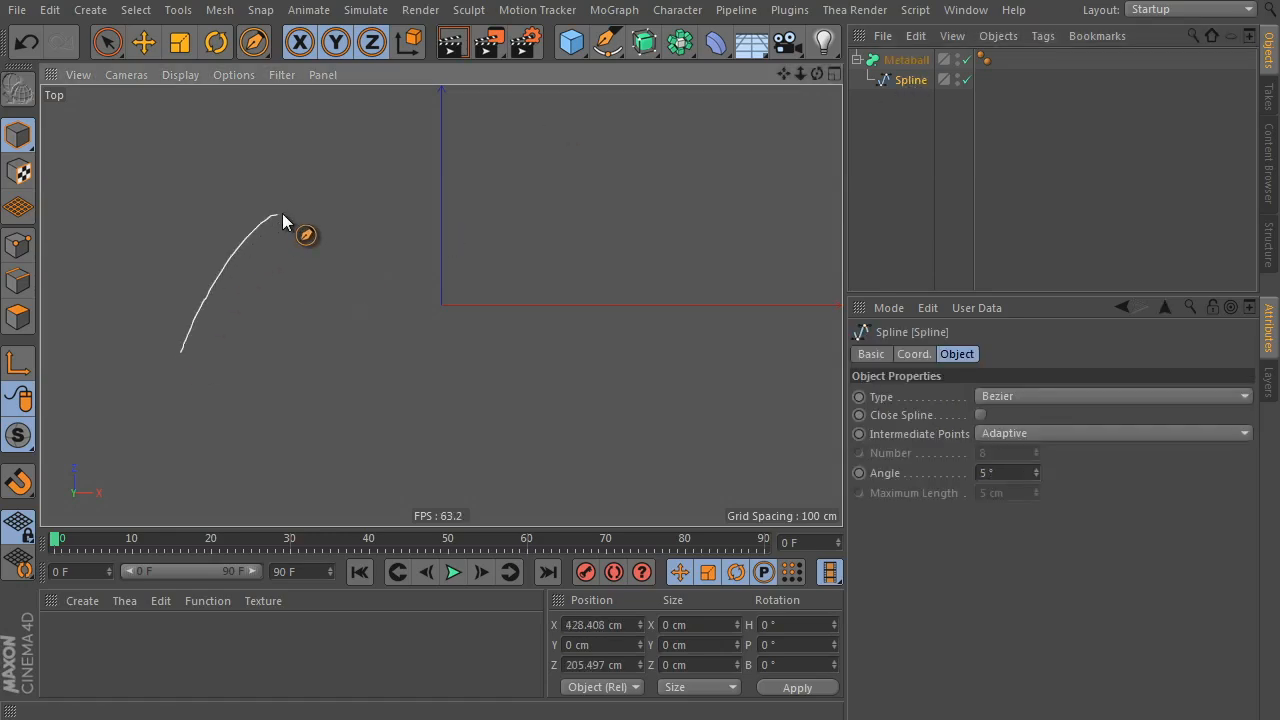
{"action": "left_click_drag", "start_coordinate": [337, 294], "coordinate": [352, 262]}
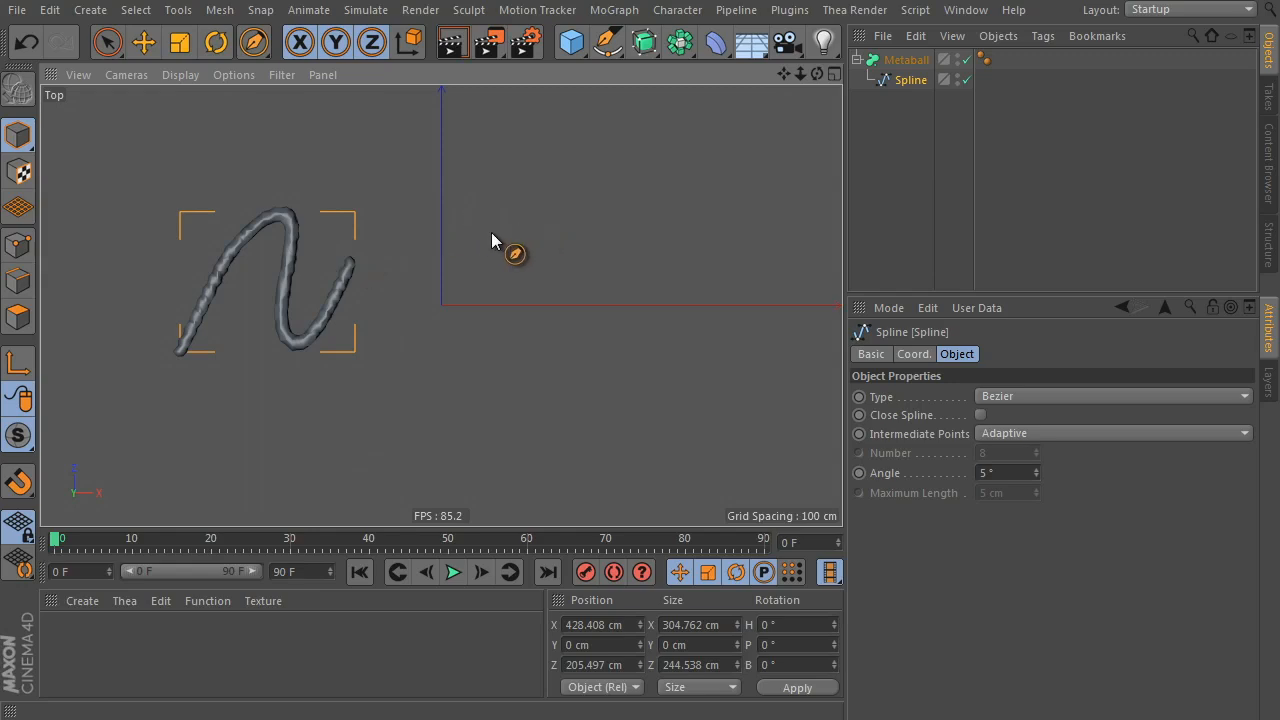
Set the Metaball's Hull Value to 450% and its Editor Subdivision to 8 cm.
{"action": "right_click_drag", "start_coordinate": [331, 249], "coordinate": [357, 244], "text": "alt"}
{"action": "mouse_move", "coordinate": [375, 264]}
{"action": "middle_mouse_down", "text": "alt"}
{"action": "mouse_move", "coordinate": [391, 266]}
{"action": "mouse_move", "coordinate": [360, 277]}
{"action": "middle_mouse_up", "text": "alt"}
{"action": "right_click_drag", "start_coordinate": [365, 264], "coordinate": [361, 280], "text": "alt"}
{"action": "left_click", "coordinate": [908, 61]}
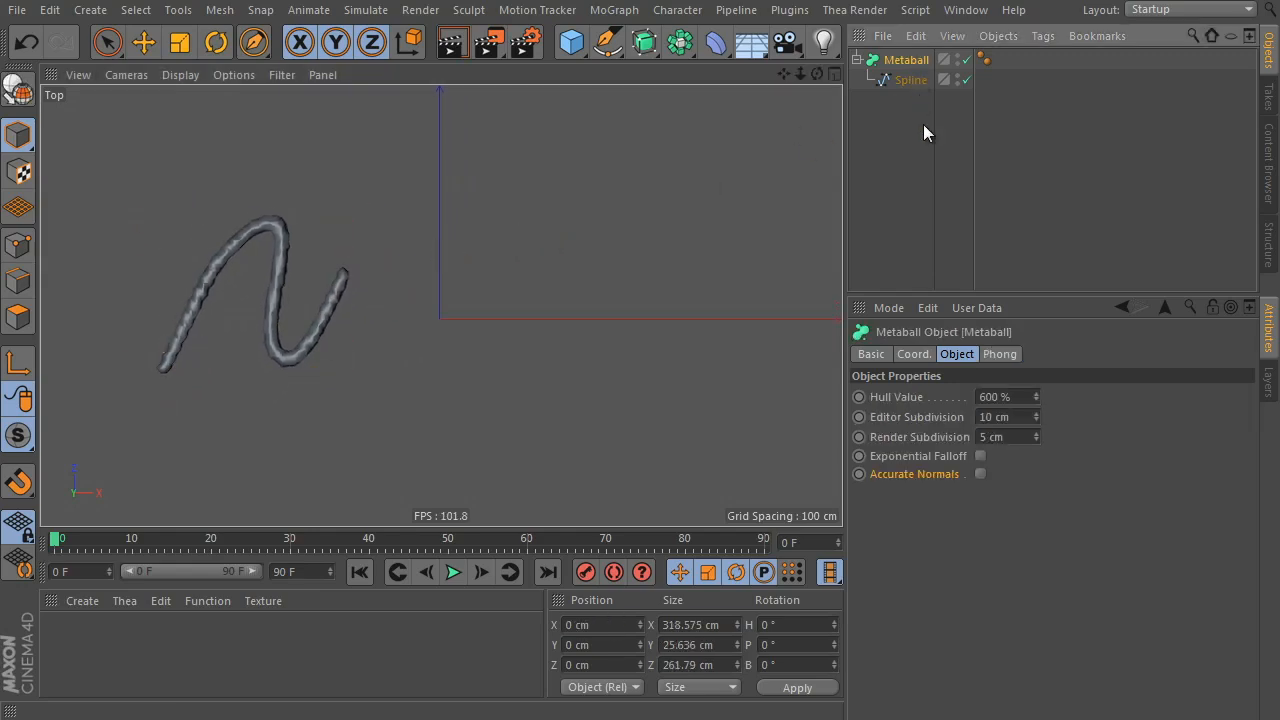
{"action": "left_click", "coordinate": [1010, 398]}
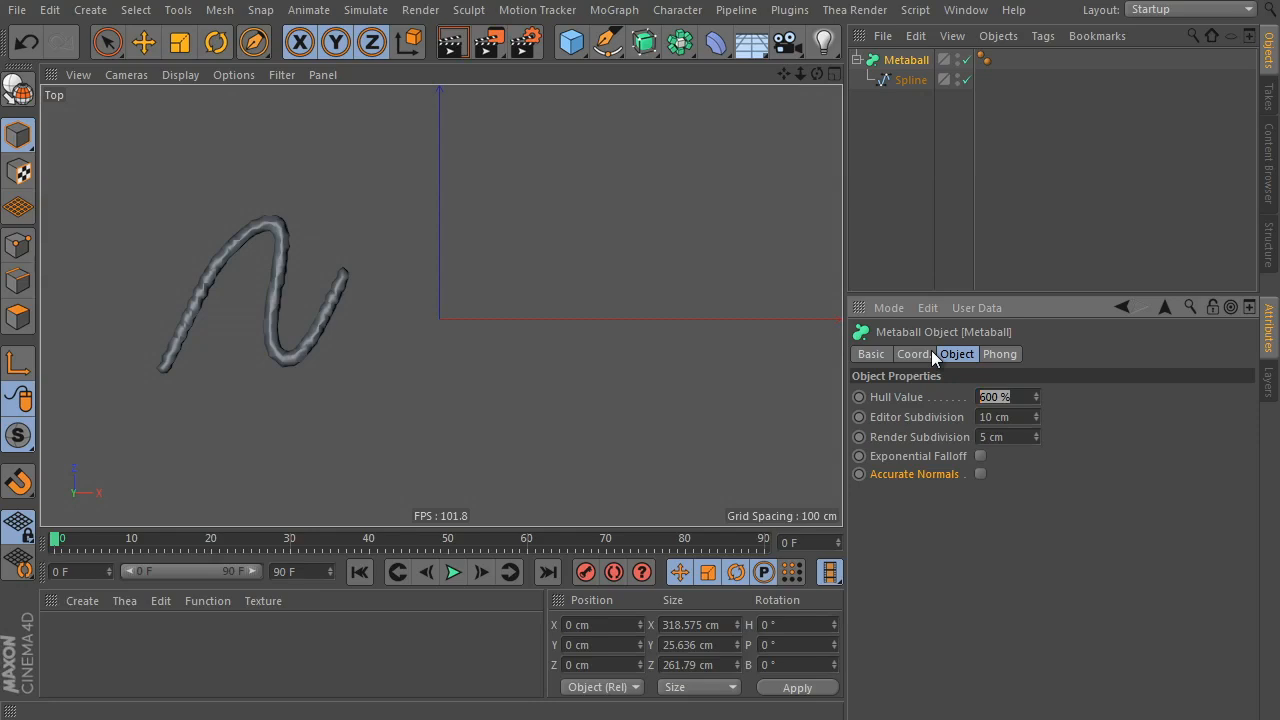
{"action": "type", "text": "450"}
{"action": "key", "text": "Return"}
{"action": "key", "text": "Tab"}
{"action": "type", "text": "5"}
{"action": "key", "text": "Return"}
{"action": "double_click", "coordinate": [1017, 413]}
{"action": "type", "text": "8"}
{"action": "key", "text": "Return"}
Sketch the freehand letters META beside the wave in the existing spline, extending it to about 1144 by 643 cm overall.
{"action": "left_click", "coordinate": [922, 79]}
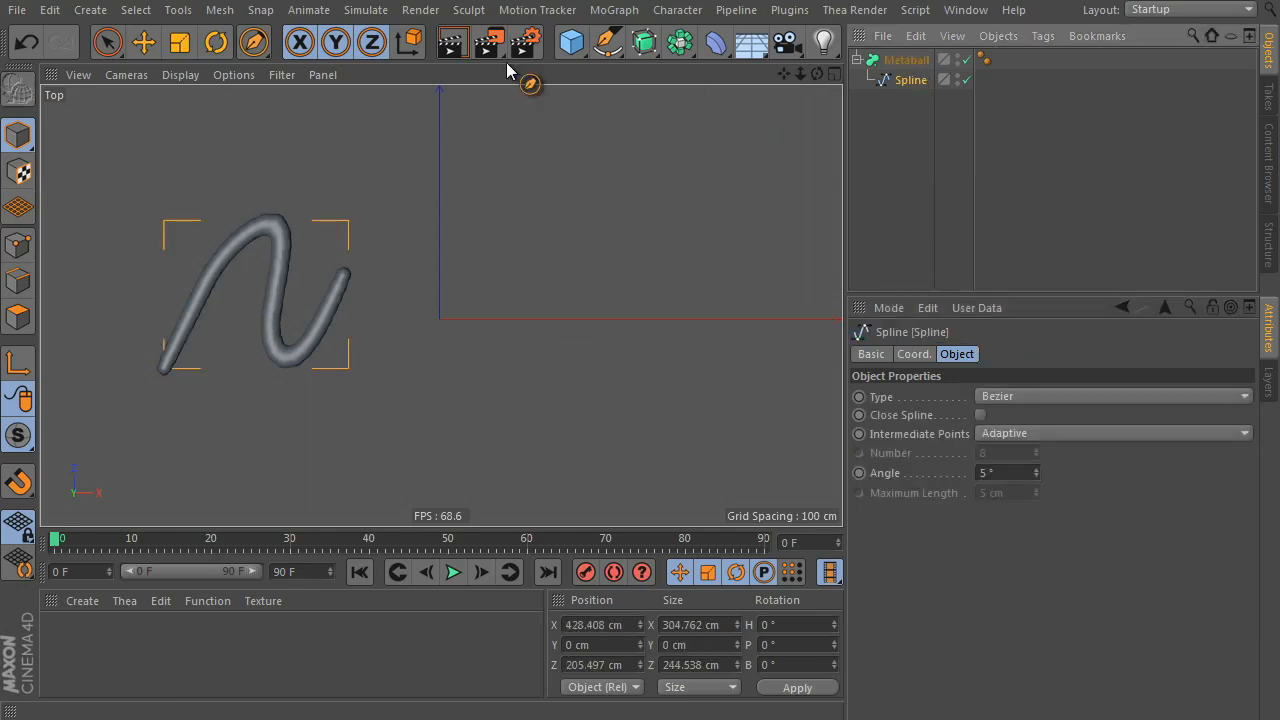
{"action": "middle_click_drag", "start_coordinate": [442, 218], "coordinate": [397, 273], "text": "alt"}
{"action": "right_click_drag", "start_coordinate": [395, 262], "coordinate": [357, 303], "text": "alt"}
{"action": "mouse_move", "coordinate": [367, 211]}
{"action": "left_mouse_down"}
{"action": "mouse_move", "coordinate": [345, 388]}
{"action": "mouse_move", "coordinate": [389, 305]}
{"action": "mouse_move", "coordinate": [449, 342]}
{"action": "left_mouse_up"}
{"action": "left_click_drag", "start_coordinate": [453, 229], "coordinate": [497, 217]}
{"action": "left_click_drag", "start_coordinate": [457, 273], "coordinate": [490, 266]}
{"action": "left_click_drag", "start_coordinate": [506, 318], "coordinate": [500, 320]}
{"action": "left_click_drag", "start_coordinate": [524, 214], "coordinate": [528, 300]}
{"action": "left_click_drag", "start_coordinate": [468, 222], "coordinate": [557, 212]}
{"action": "left_click_drag", "start_coordinate": [557, 287], "coordinate": [595, 306]}
{"action": "left_click_drag", "start_coordinate": [563, 271], "coordinate": [599, 258]}
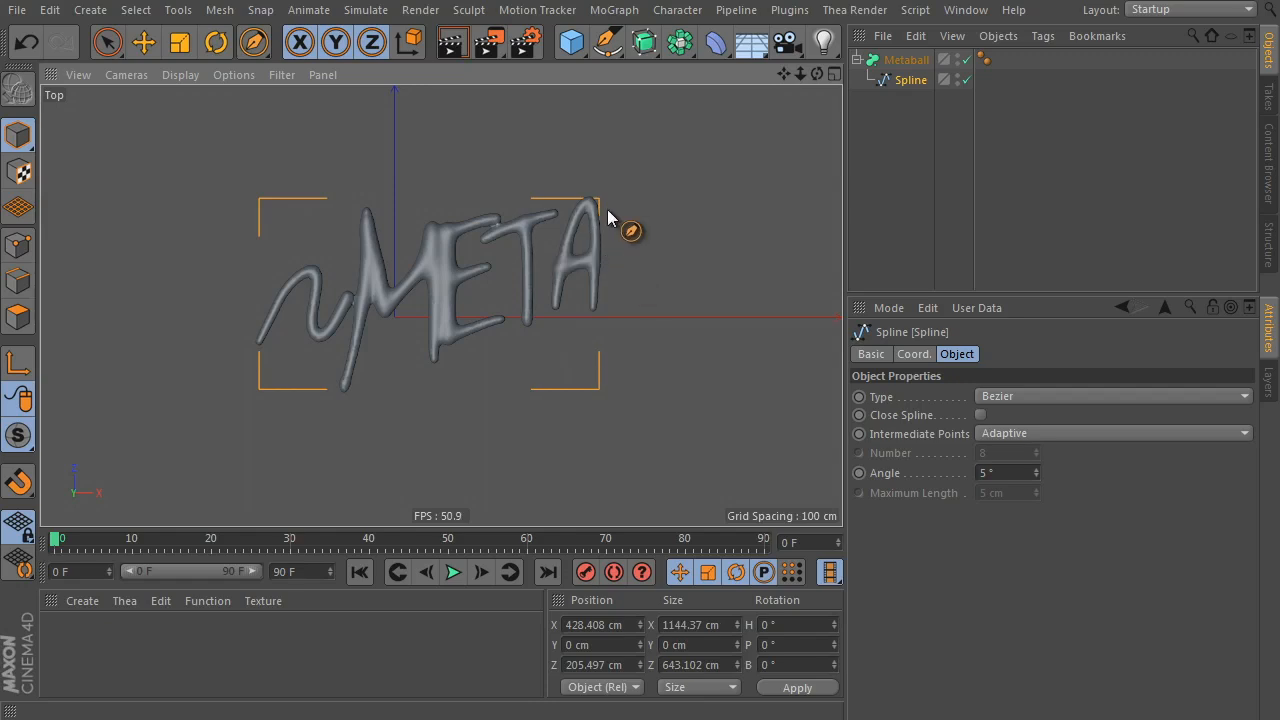
Sketch the letters BALL after META in the same spline, extending it to about 1836 by 701 cm overall.
{"action": "left_click_drag", "start_coordinate": [609, 301], "coordinate": [609, 303]}
{"action": "left_click_drag", "start_coordinate": [677, 234], "coordinate": [612, 302]}
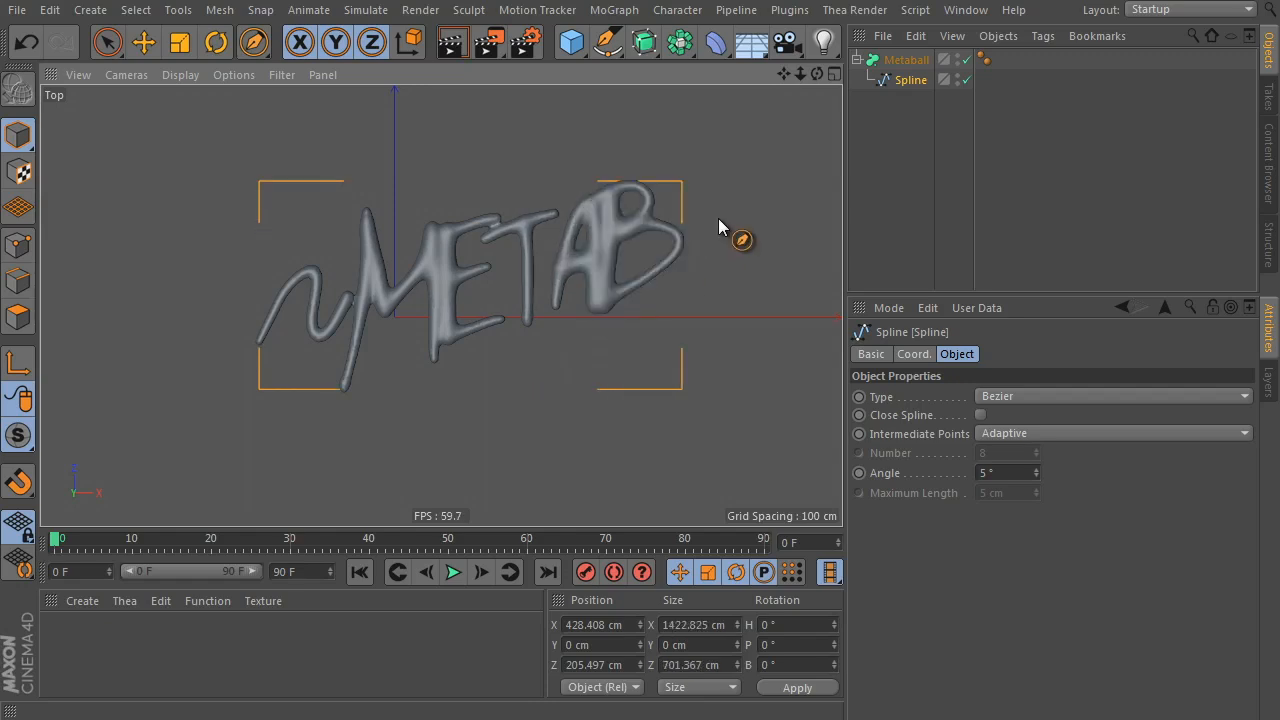
{"action": "mouse_move", "coordinate": [697, 210]}
{"action": "left_mouse_down"}
{"action": "mouse_move", "coordinate": [705, 291]}
{"action": "mouse_move", "coordinate": [718, 251]}
{"action": "left_mouse_up"}
{"action": "middle_click_drag", "start_coordinate": [718, 270], "coordinate": [594, 291], "text": "alt"}
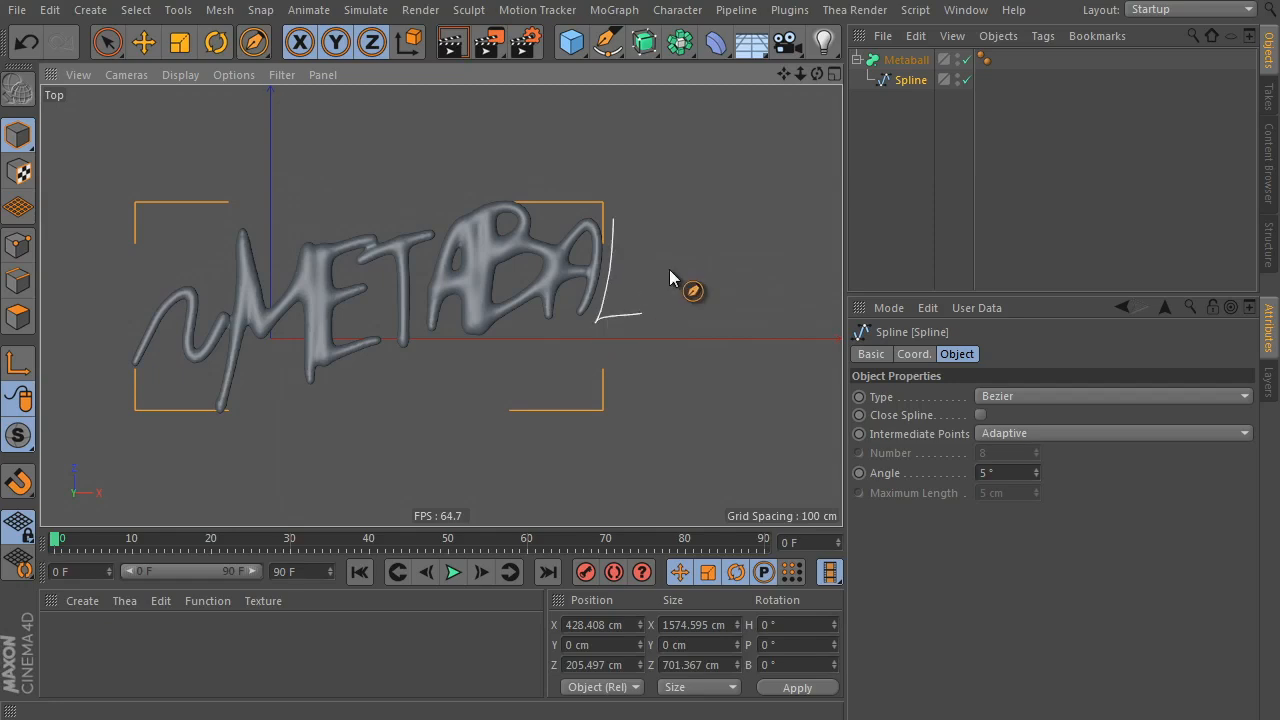
{"action": "left_click_drag", "start_coordinate": [680, 306], "coordinate": [680, 307]}
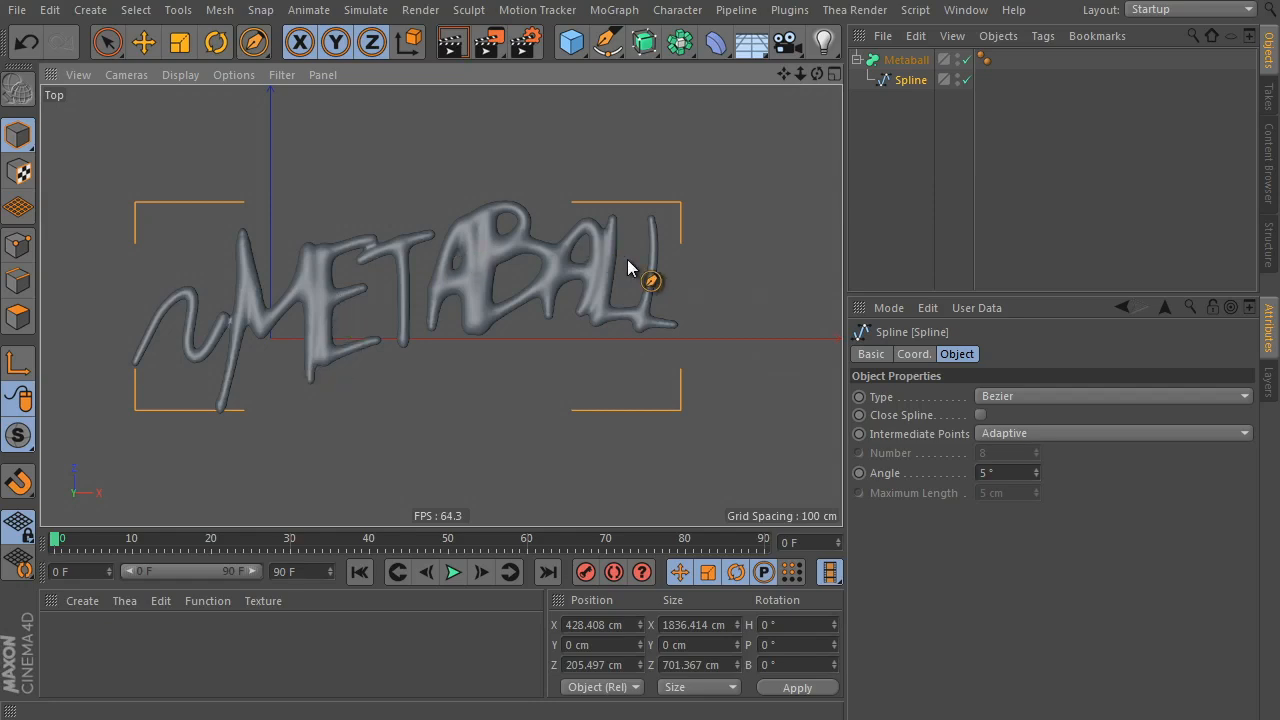
{"action": "key", "text": "space"}
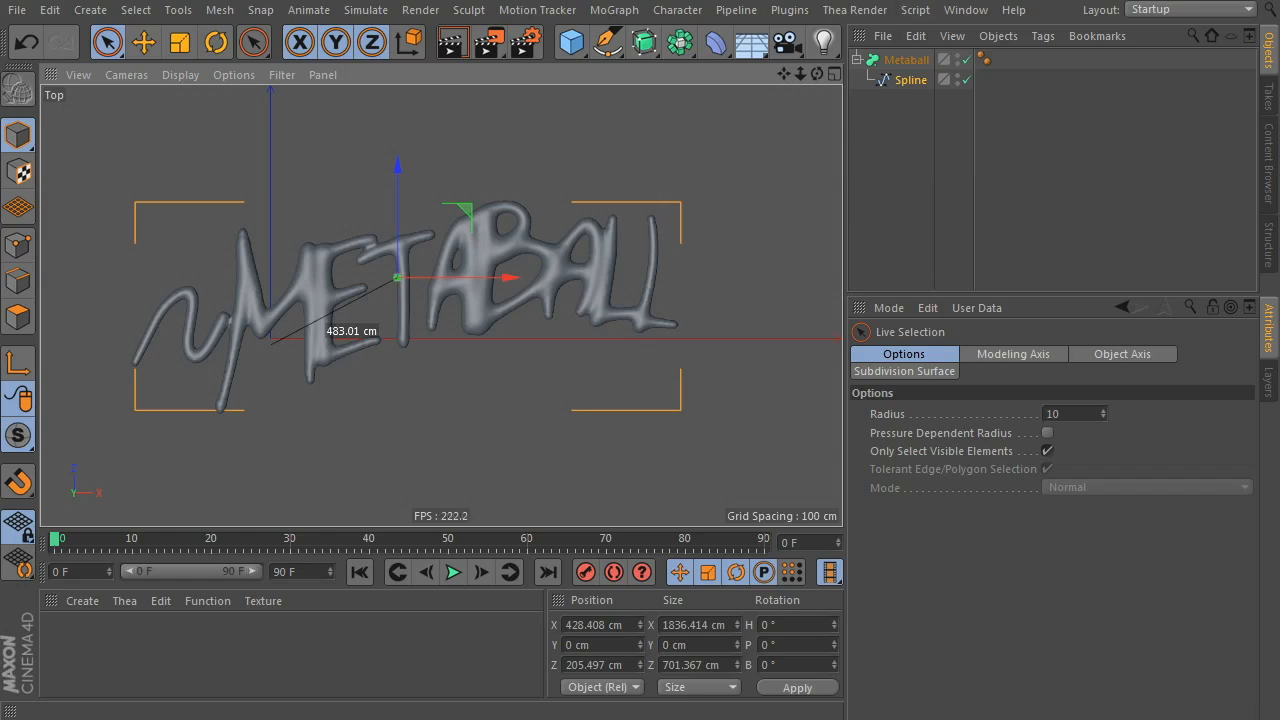
Add a MoSpline and make it the Metaball's child in place of the lettering spline.
{"action": "left_click", "coordinate": [614, 10]}
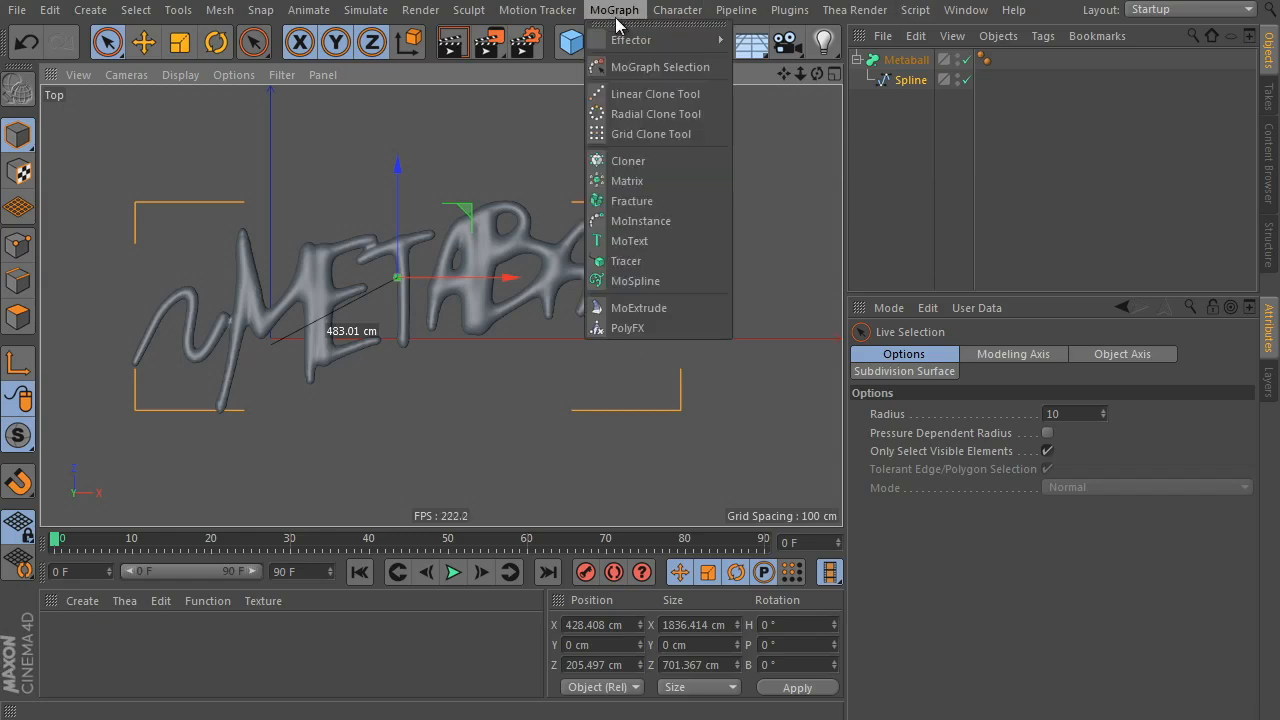
{"action": "left_click", "coordinate": [689, 279]}
{"action": "mouse_move", "coordinate": [902, 100]}
{"action": "left_mouse_down"}
{"action": "mouse_move", "coordinate": [914, 59]}
{"action": "mouse_move", "coordinate": [910, 96]}
{"action": "left_mouse_up"}
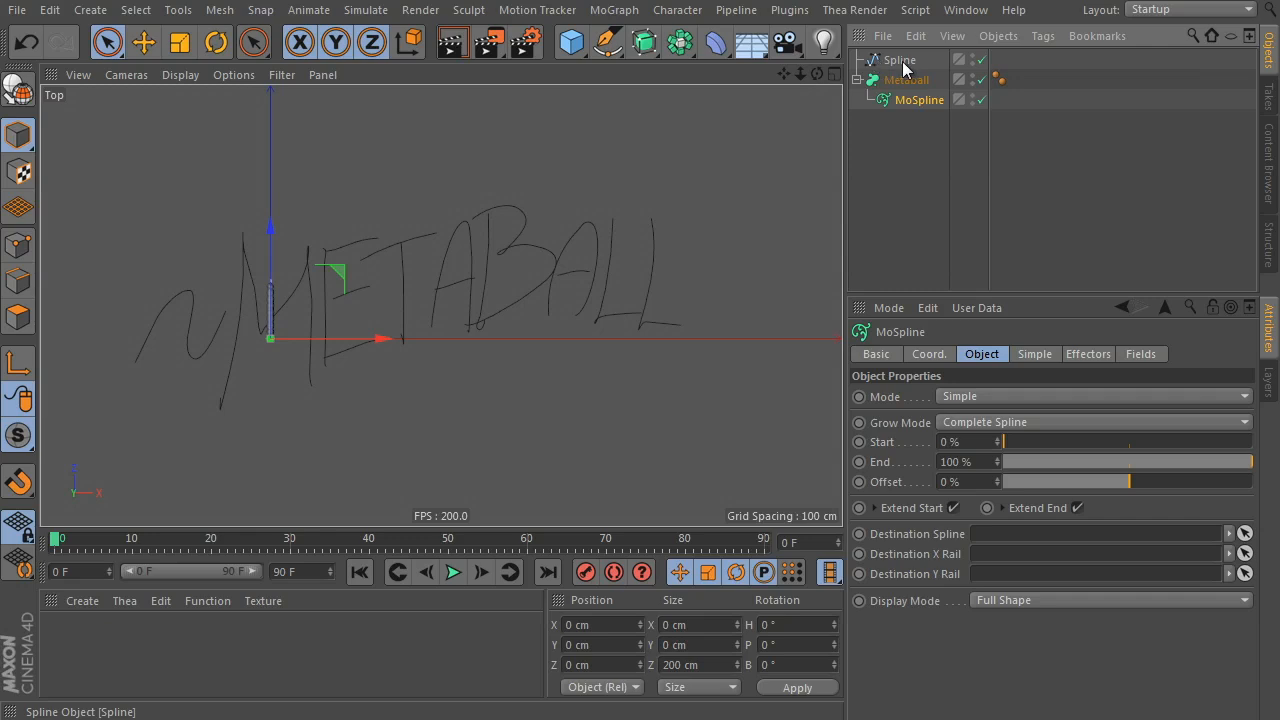
Switch the MoSpline's mode to Spline and assign the lettering spline as its Source Spline.
{"action": "left_click", "coordinate": [1016, 396]}
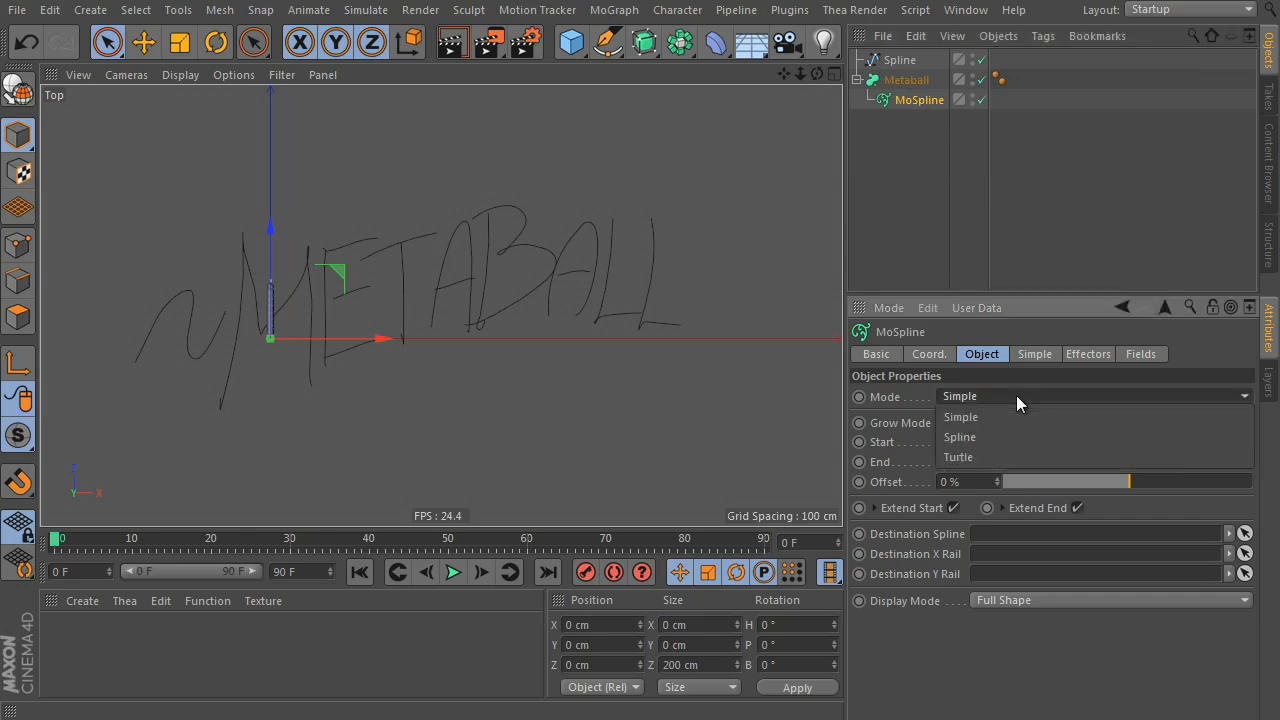
{"action": "left_click", "coordinate": [996, 437]}
{"action": "left_click", "coordinate": [1048, 355]}
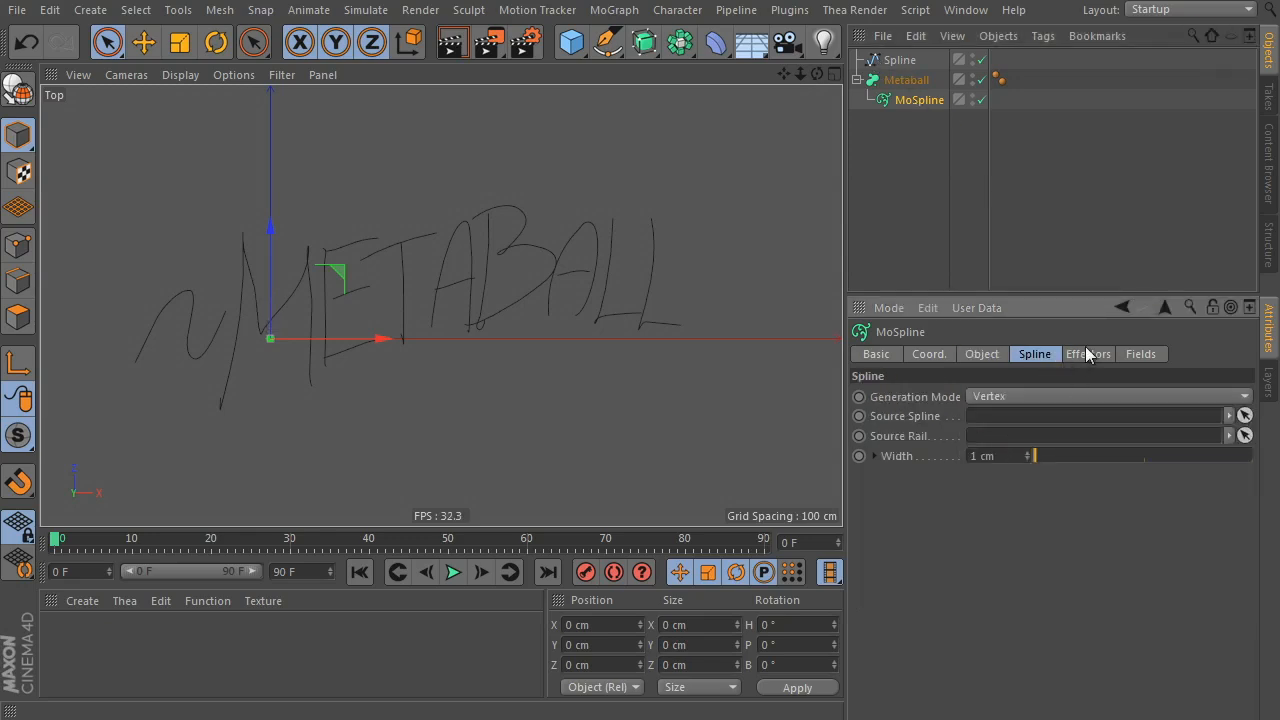
{"action": "left_click_drag", "start_coordinate": [899, 60], "coordinate": [993, 418]}
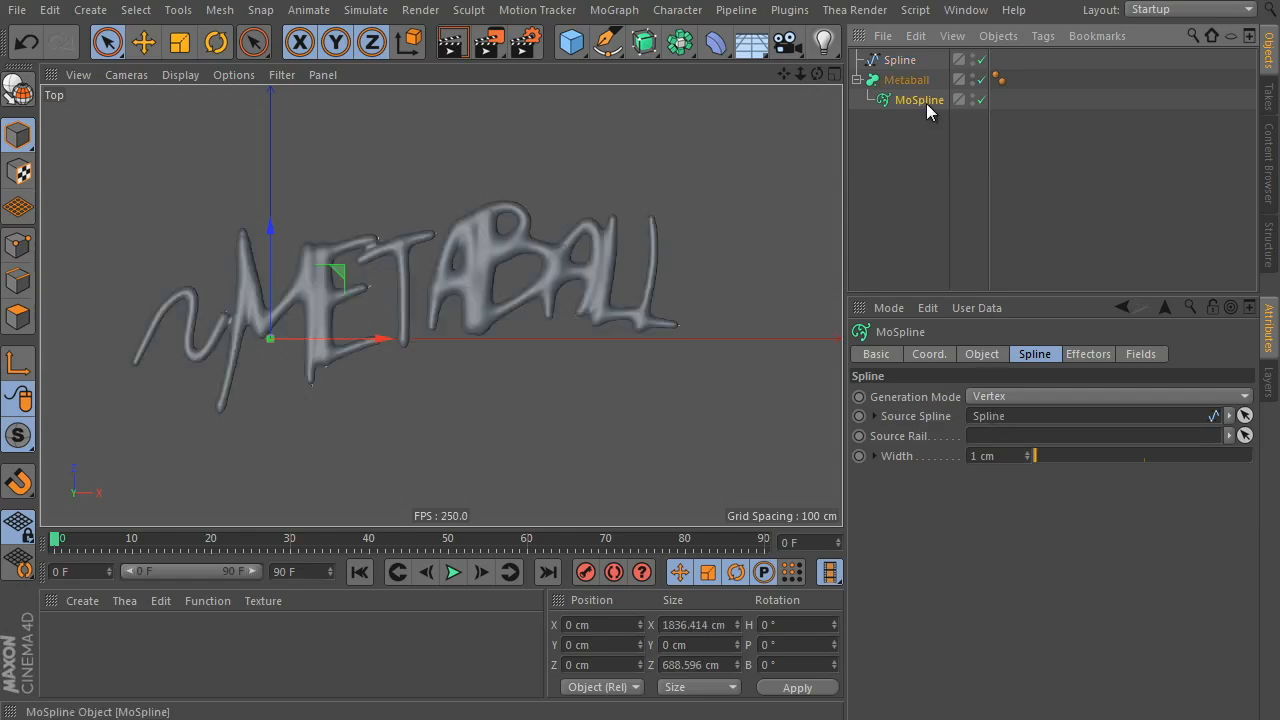
Try out the MoSpline's End value on the lettering and return it to 100%.
{"action": "left_click", "coordinate": [982, 354]}
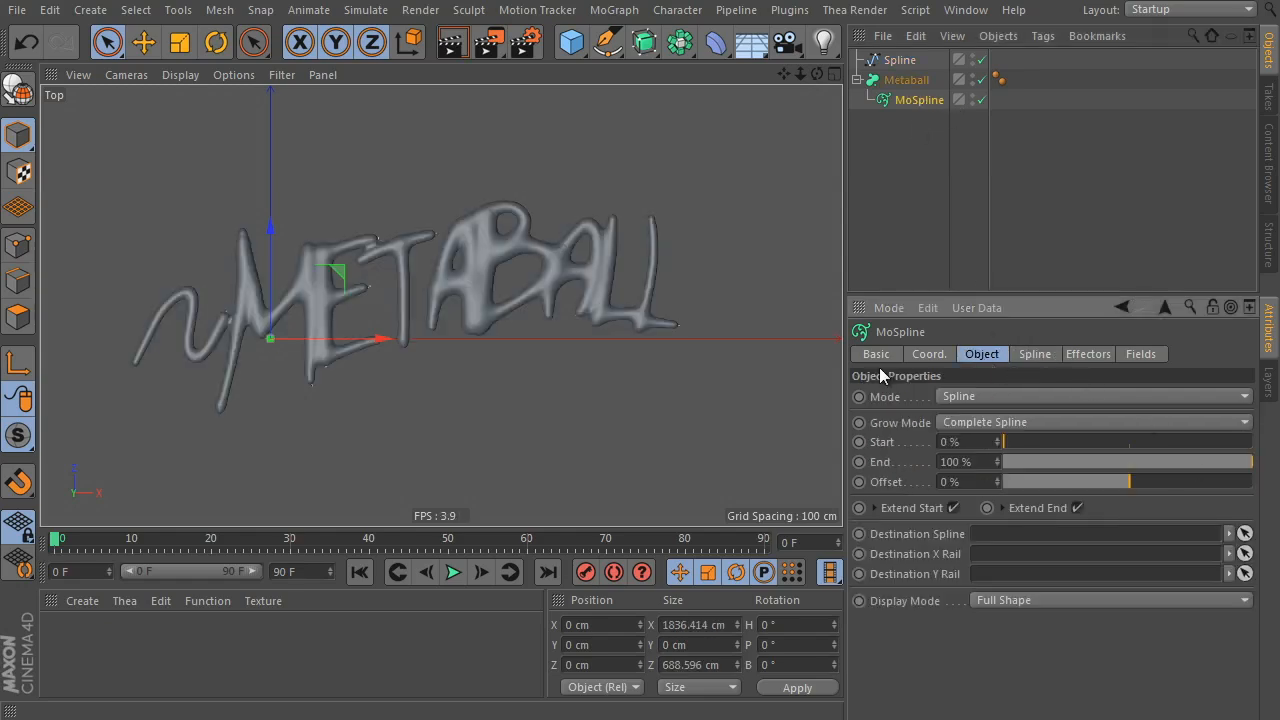
{"action": "mouse_move", "coordinate": [1247, 467]}
{"action": "left_mouse_down"}
{"action": "mouse_move", "coordinate": [1010, 480]}
{"action": "mouse_move", "coordinate": [1088, 464]}
{"action": "mouse_move", "coordinate": [1256, 468]}
{"action": "mouse_move", "coordinate": [1014, 452]}
{"action": "mouse_move", "coordinate": [1258, 464]}
{"action": "left_mouse_up"}
{"action": "left_click", "coordinate": [882, 185]}
In the Perspective view, add a cylinder and enlarge it to a radius of about 1720 cm and a height of about 2859 cm.
{"action": "key", "text": "F1"}
{"action": "scroll", "coordinate": [590, 280], "scroll_direction": "down", "scroll_amount": 3}
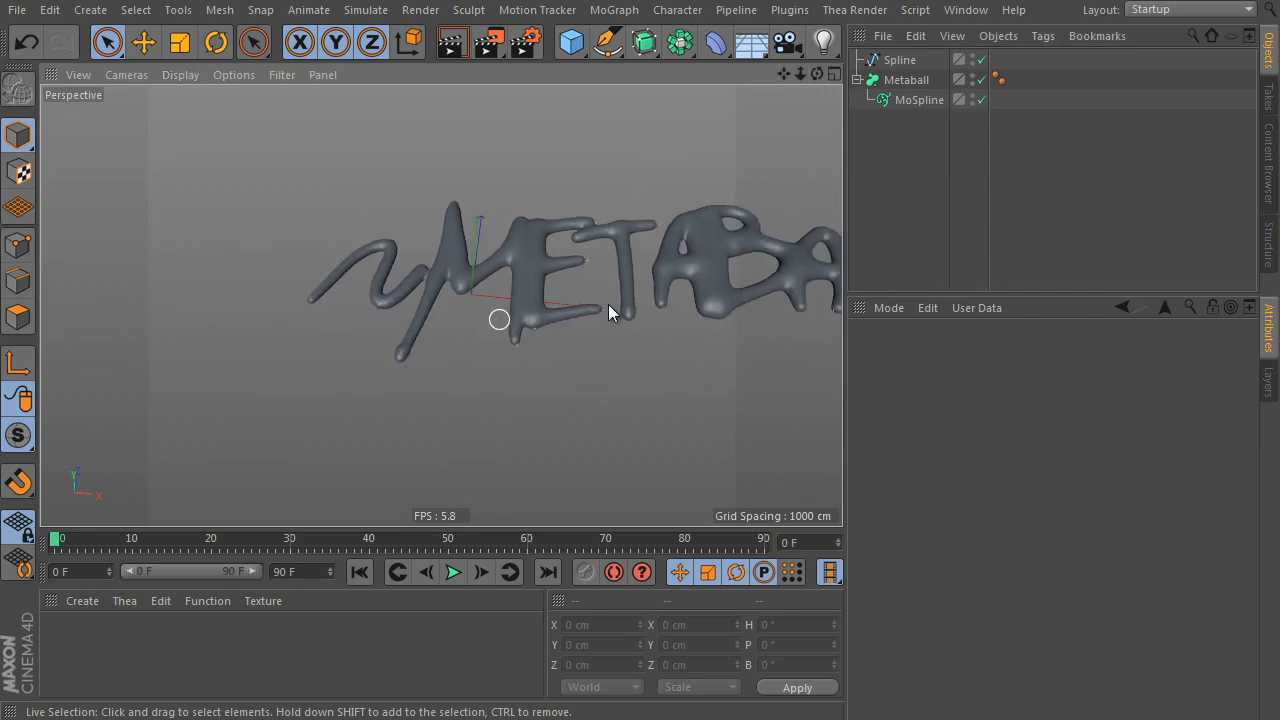
{"action": "scroll", "coordinate": [608, 312], "scroll_direction": "down", "scroll_amount": 3}
{"action": "left_click", "coordinate": [571, 41]}
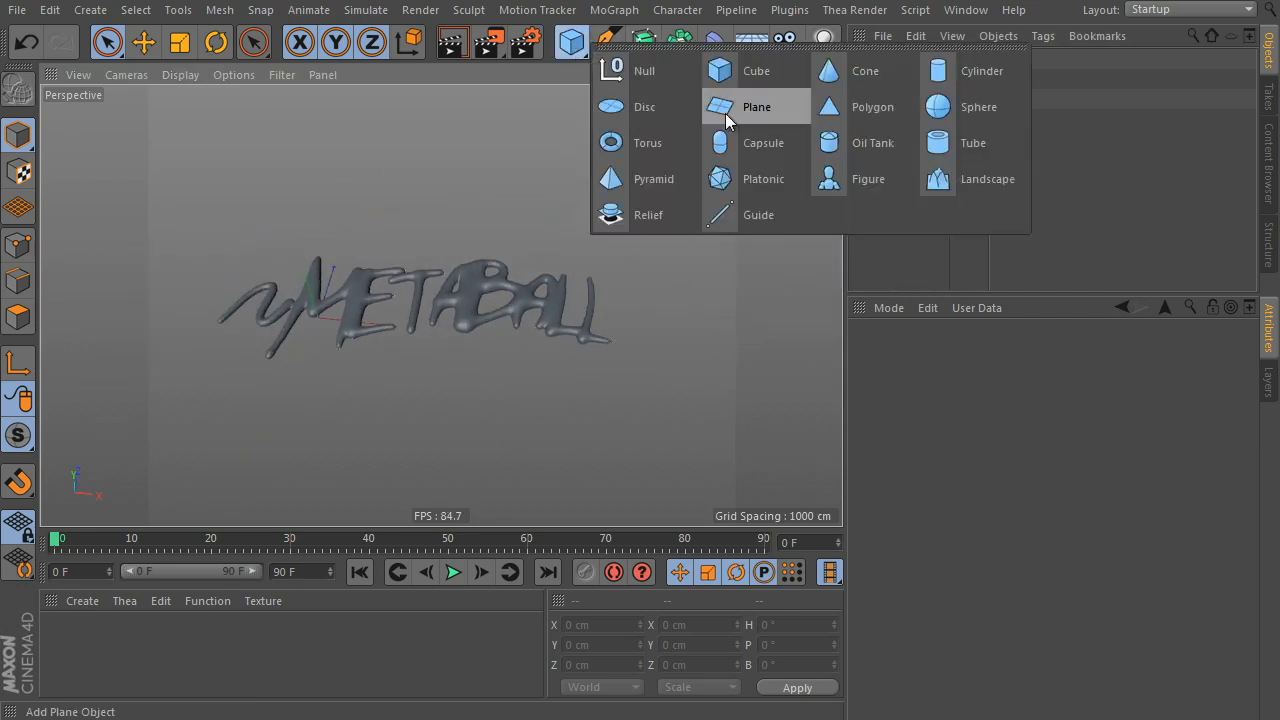
{"action": "left_click", "coordinate": [945, 76]}
{"action": "middle_click_drag", "start_coordinate": [455, 318], "coordinate": [482, 330], "text": "alt"}
{"action": "left_click_drag", "start_coordinate": [380, 313], "coordinate": [608, 289]}
{"action": "scroll", "coordinate": [458, 283], "scroll_direction": "down", "scroll_amount": 2}
{"action": "left_click_drag", "start_coordinate": [483, 303], "coordinate": [486, 166]}
{"action": "left_click_drag", "start_coordinate": [634, 203], "coordinate": [720, 210]}
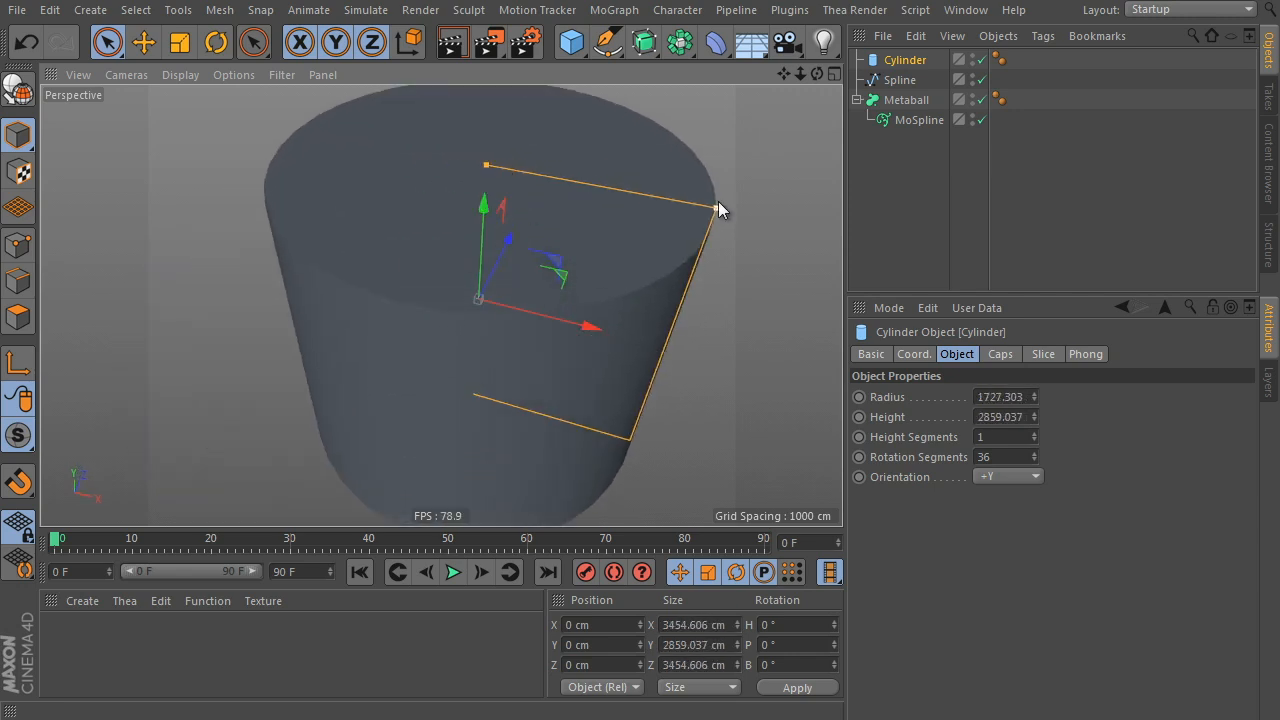
Delete the spline that holds the METABALL lettering.
{"action": "left_click", "coordinate": [925, 119]}
{"action": "left_click", "coordinate": [910, 80]}
{"action": "key", "text": "Delete"}
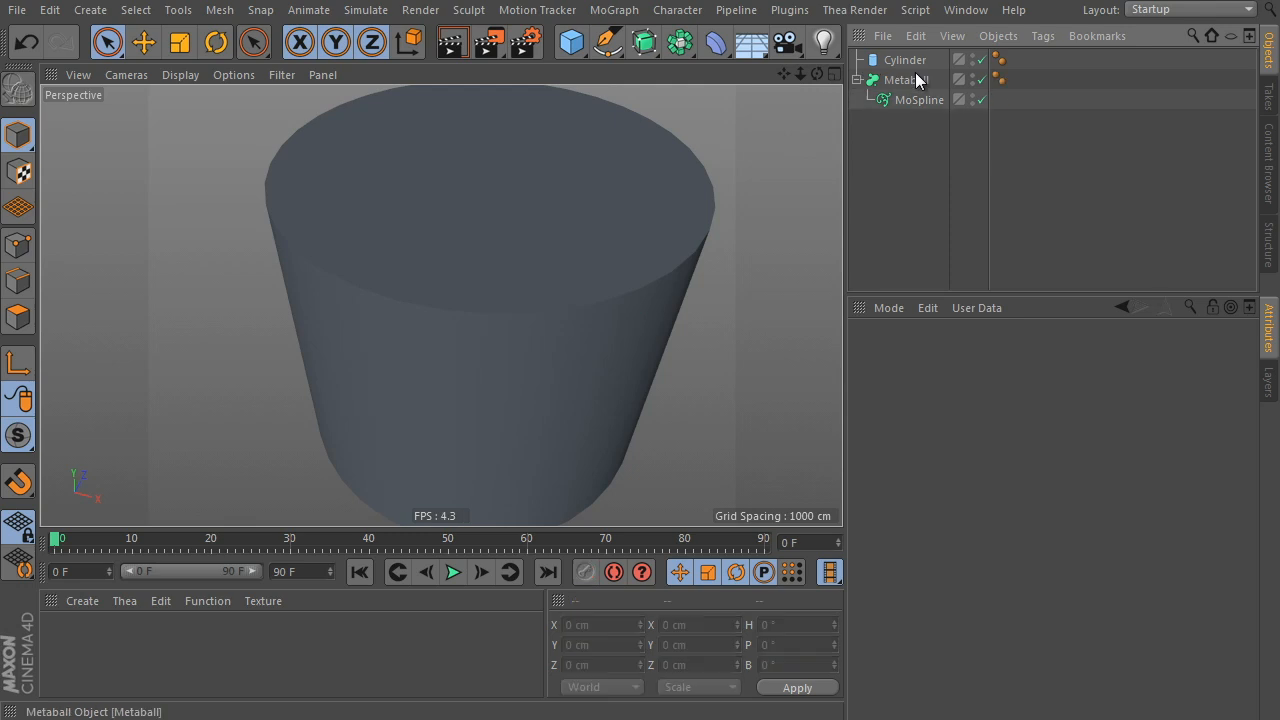
Turn off the cylinder's caps.
{"action": "left_click", "coordinate": [905, 60]}
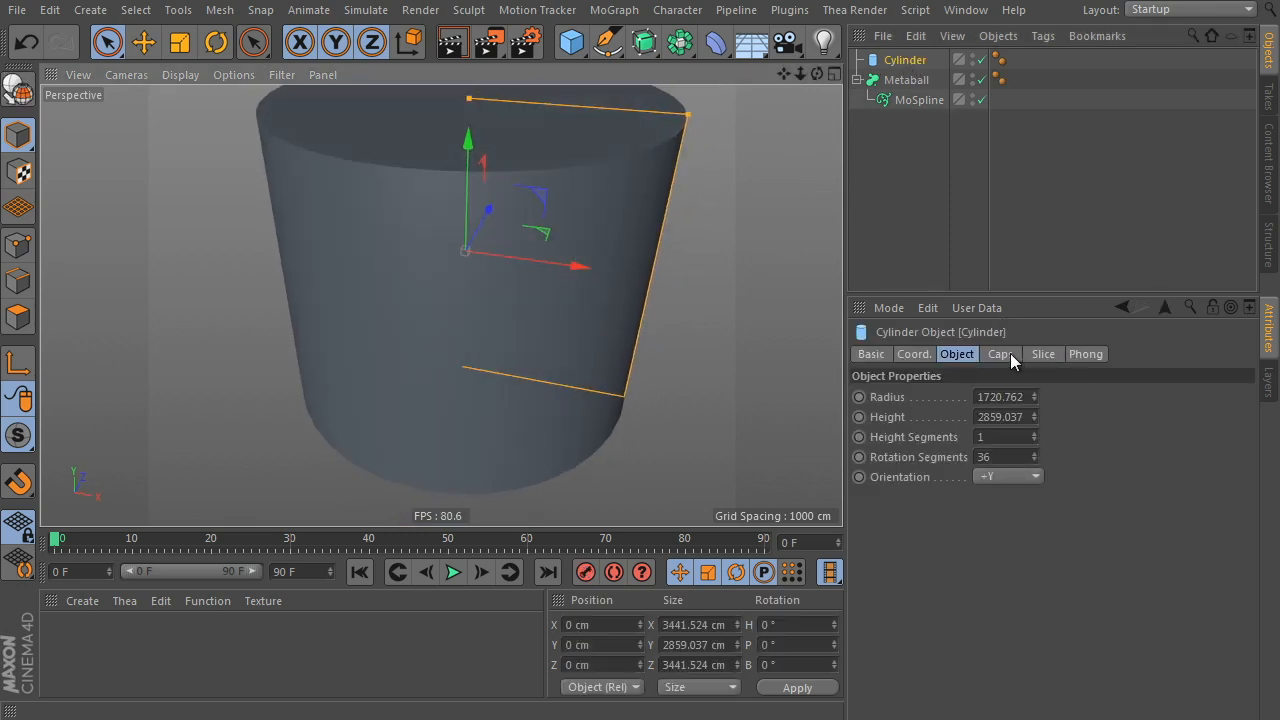
{"action": "left_click", "coordinate": [1000, 354]}
{"action": "left_click", "coordinate": [930, 397]}
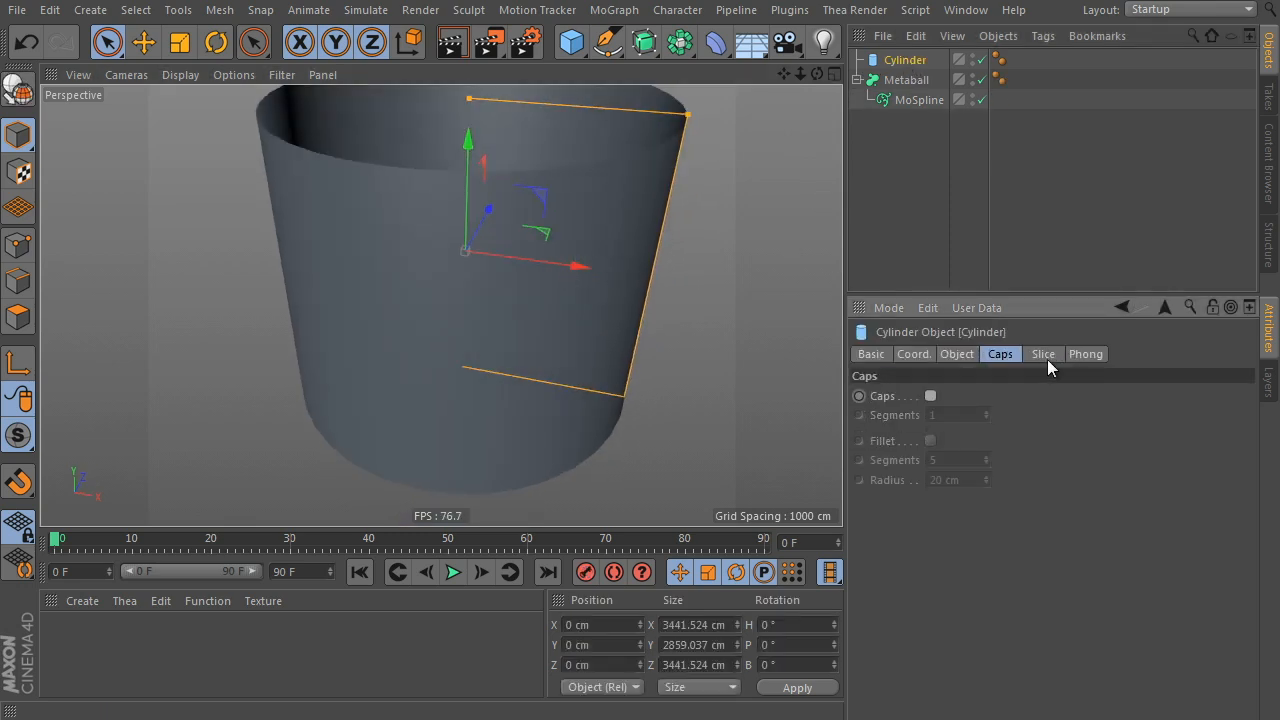
Enable slicing on the cylinder, running from 210° to 329°.
{"action": "left_click", "coordinate": [1043, 355]}
{"action": "left_click", "coordinate": [946, 396]}
{"action": "left_click_drag", "start_coordinate": [1001, 434], "coordinate": [1002, 284]}
{"action": "left_click_drag", "start_coordinate": [1002, 415], "coordinate": [823, 217]}
{"action": "left_click_drag", "start_coordinate": [513, 268], "coordinate": [606, 190], "text": "alt"}
{"action": "left_click_drag", "start_coordinate": [440, 303], "coordinate": [540, 295], "text": "alt"}
Enable snapping and turn on Polygon Snap.
{"action": "left_click", "coordinate": [18, 482]}
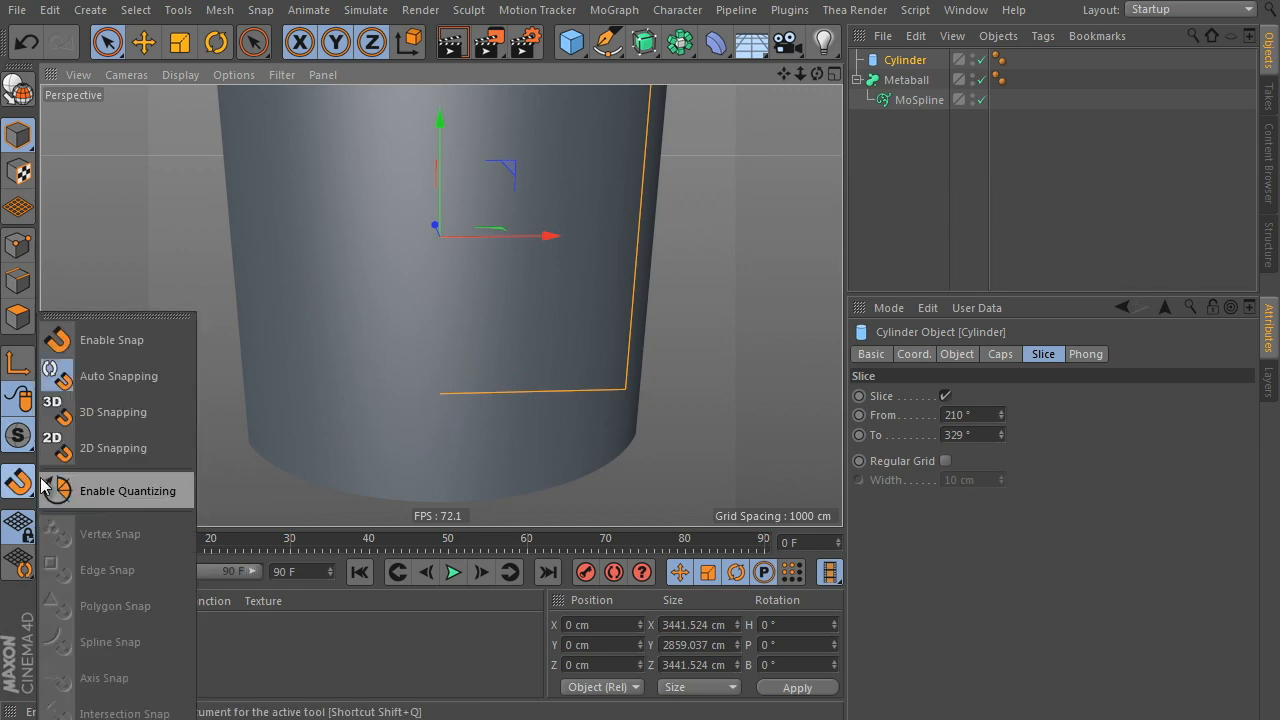
{"action": "left_click_drag", "start_coordinate": [120, 325], "coordinate": [157, 208]}
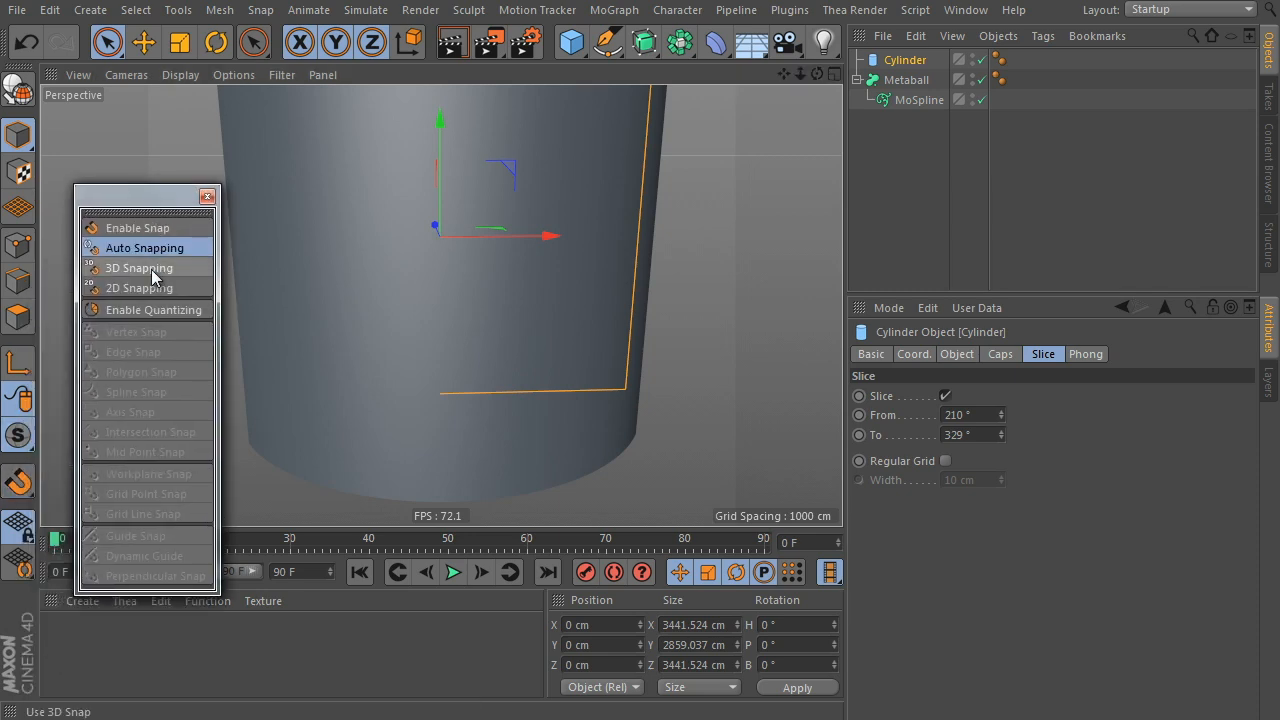
{"action": "left_click", "coordinate": [130, 228]}
{"action": "left_click", "coordinate": [142, 372]}
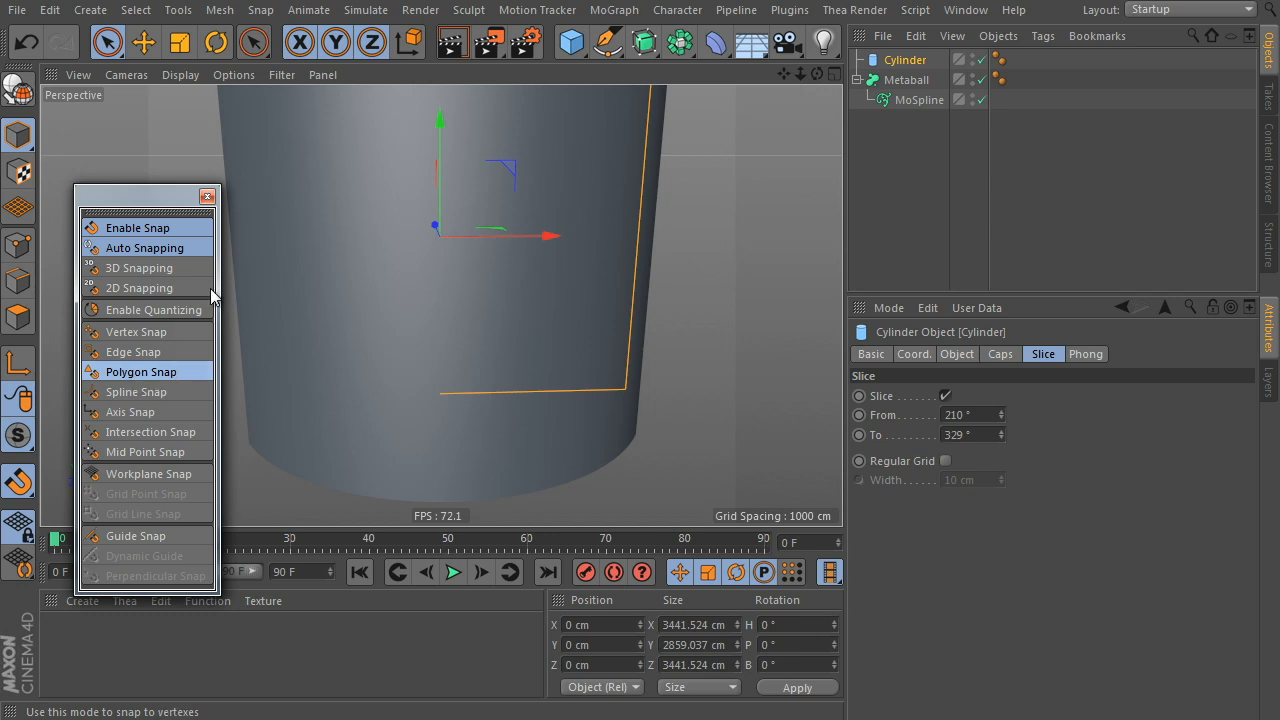
{"action": "left_click", "coordinate": [207, 196]}
Sketch a freehand face with two eyes, a nose and a smiling mouth on the cylinder's surface, about 1080 by 2030 cm.
{"action": "left_click_drag", "start_coordinate": [623, 50], "coordinate": [702, 112]}
{"action": "left_click_drag", "start_coordinate": [583, 265], "coordinate": [378, 234], "text": "alt"}
{"action": "mouse_move", "coordinate": [366, 303]}
{"action": "left_mouse_down"}
{"action": "mouse_move", "coordinate": [390, 199]}
{"action": "mouse_move", "coordinate": [396, 300]}
{"action": "left_mouse_up"}
{"action": "mouse_move", "coordinate": [494, 165]}
{"action": "left_mouse_down"}
{"action": "mouse_move", "coordinate": [500, 198]}
{"action": "mouse_move", "coordinate": [495, 170]}
{"action": "left_mouse_up"}
{"action": "mouse_move", "coordinate": [416, 336]}
{"action": "left_mouse_down"}
{"action": "mouse_move", "coordinate": [465, 336]}
{"action": "mouse_move", "coordinate": [425, 300]}
{"action": "left_mouse_up"}
{"action": "mouse_move", "coordinate": [355, 367]}
{"action": "left_mouse_down"}
{"action": "mouse_move", "coordinate": [500, 423]}
{"action": "mouse_move", "coordinate": [525, 369]}
{"action": "left_mouse_up"}
{"action": "middle_click_drag", "start_coordinate": [512, 336], "coordinate": [505, 261], "text": "alt"}
{"action": "mouse_move", "coordinate": [353, 314]}
{"action": "left_mouse_down"}
{"action": "mouse_move", "coordinate": [432, 447]}
{"action": "mouse_move", "coordinate": [512, 307]}
{"action": "mouse_move", "coordinate": [291, 308]}
{"action": "mouse_move", "coordinate": [665, 175]}
{"action": "mouse_move", "coordinate": [533, 270]}
{"action": "mouse_move", "coordinate": [462, 282]}
{"action": "mouse_move", "coordinate": [480, 275]}
{"action": "left_mouse_up"}
{"action": "scroll", "coordinate": [590, 300], "scroll_direction": "down", "scroll_amount": 3}
{"action": "mouse_move", "coordinate": [650, 320]}
{"action": "left_mouse_down", "text": "alt"}
{"action": "mouse_move", "coordinate": [583, 380]}
{"action": "mouse_move", "coordinate": [600, 486]}
{"action": "mouse_move", "coordinate": [555, 198]}
{"action": "mouse_move", "coordinate": [558, 134]}
{"action": "mouse_move", "coordinate": [727, 106]}
{"action": "mouse_move", "coordinate": [507, 209]}
{"action": "mouse_move", "coordinate": [708, 162]}
{"action": "mouse_move", "coordinate": [577, 217]}
{"action": "mouse_move", "coordinate": [532, 271]}
{"action": "mouse_move", "coordinate": [403, 293]}
{"action": "left_mouse_up", "text": "alt"}
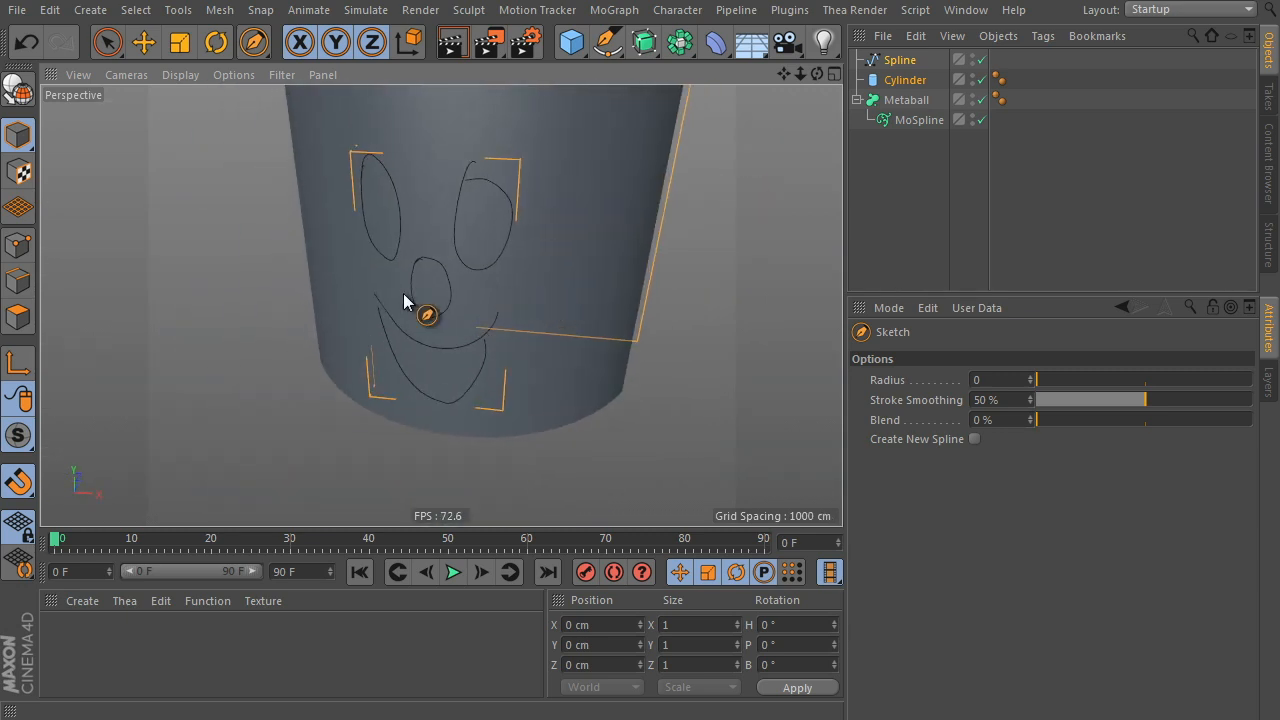
Assign the face spline as the MoSpline's Source Spline.
{"action": "left_click", "coordinate": [107, 42]}
{"action": "left_click", "coordinate": [925, 121]}
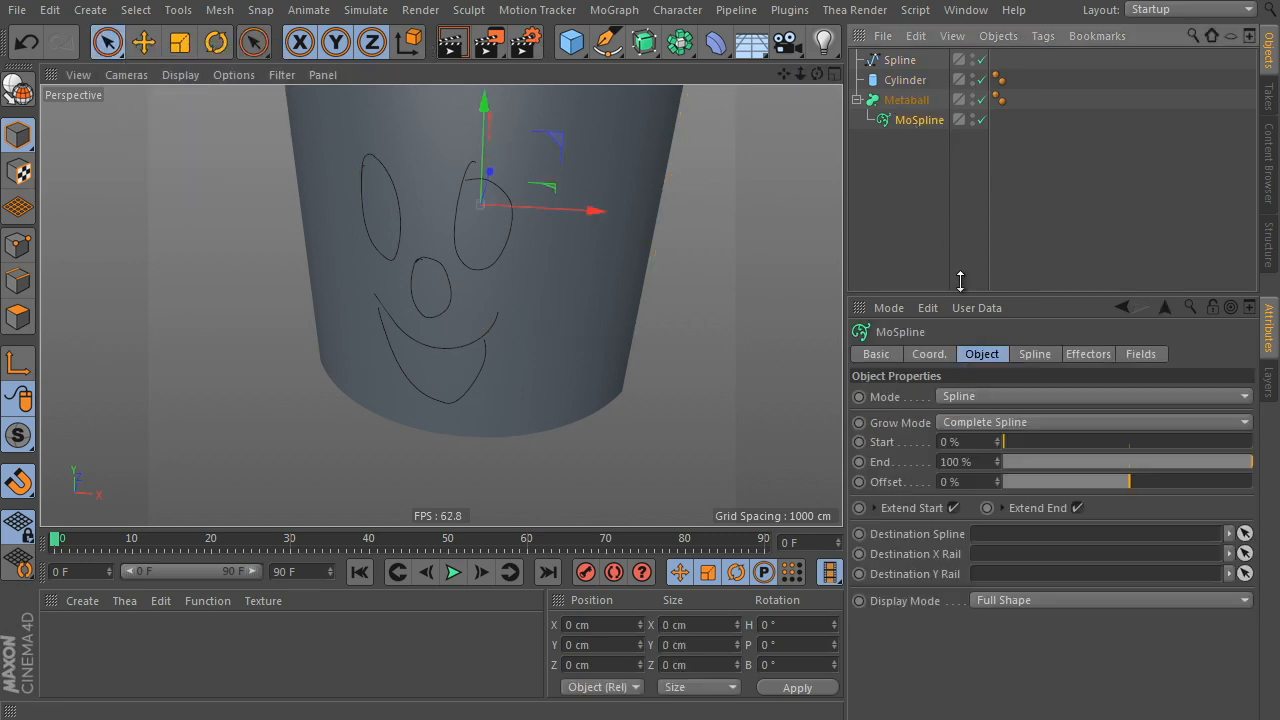
{"action": "left_click", "coordinate": [1031, 354]}
{"action": "left_click_drag", "start_coordinate": [899, 60], "coordinate": [935, 143]}
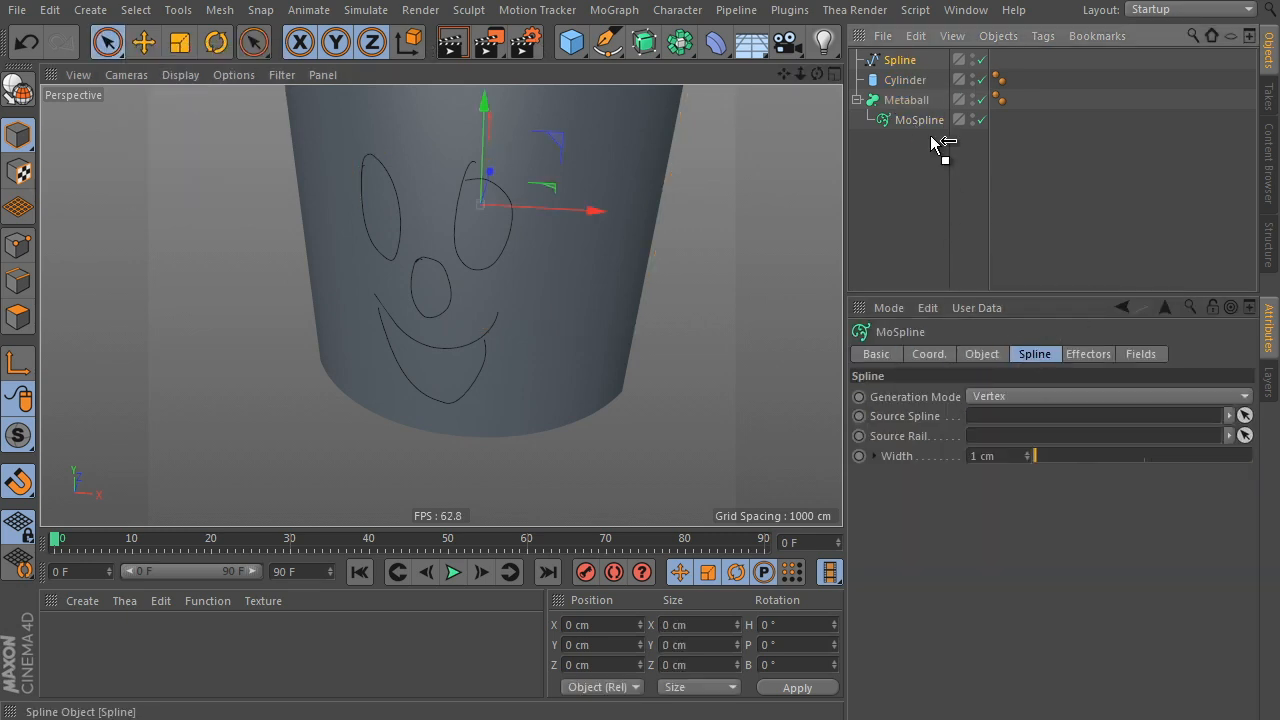
{"action": "left_click_drag", "start_coordinate": [996, 418], "coordinate": [996, 419]}
Set the Metaball's Hull Value to 200%.
{"action": "left_click_drag", "start_coordinate": [538, 328], "coordinate": [569, 236], "text": "alt"}
{"action": "scroll", "coordinate": [571, 235], "scroll_direction": "up", "scroll_amount": 3}
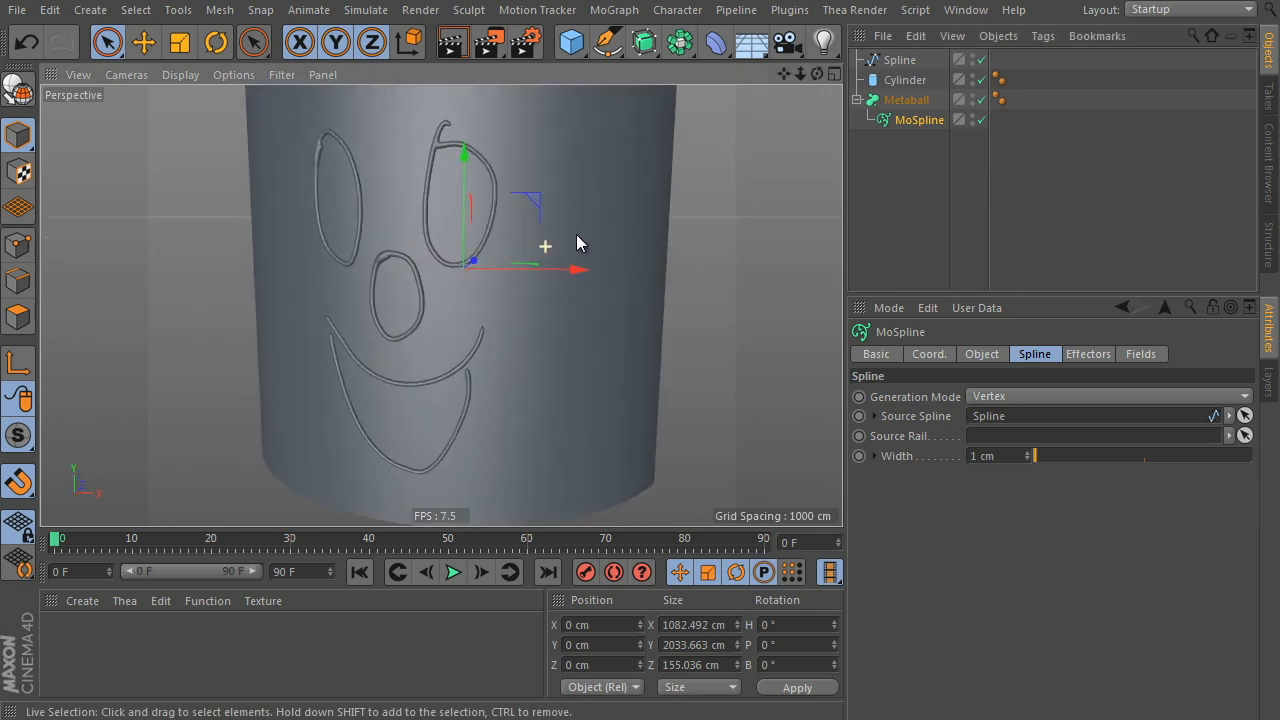
{"action": "left_click", "coordinate": [908, 101]}
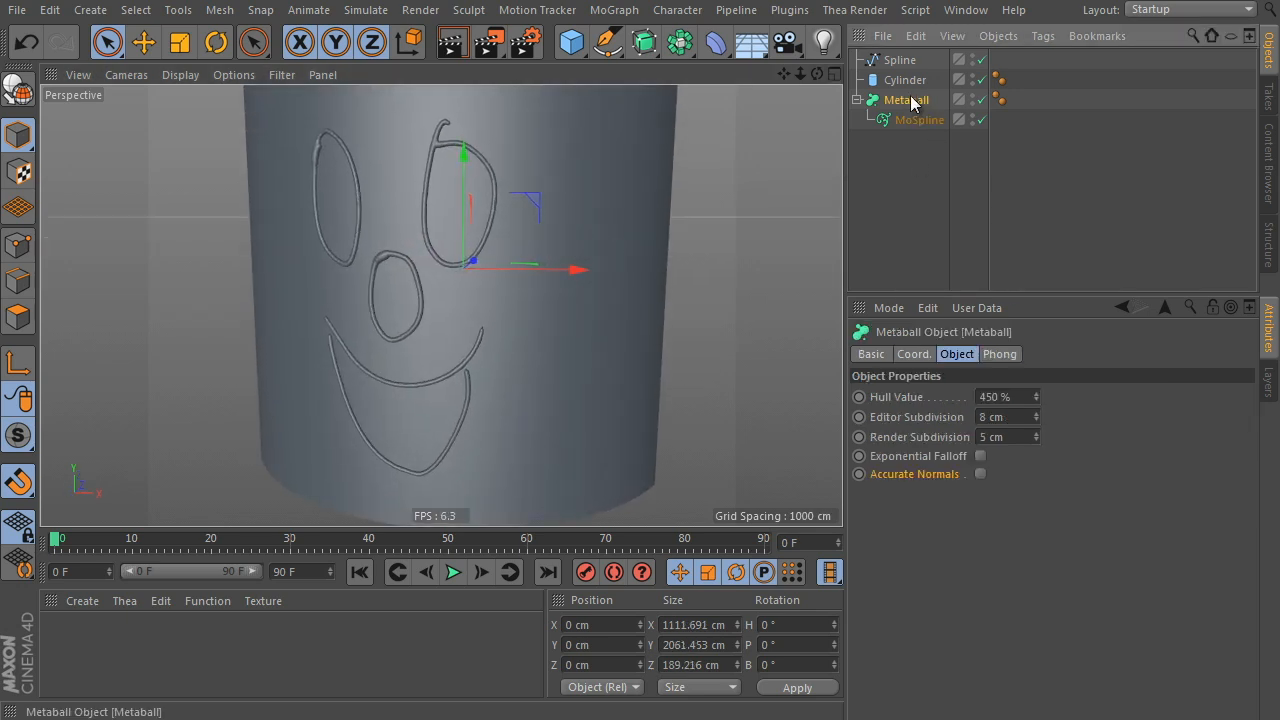
{"action": "left_click", "coordinate": [1021, 398]}
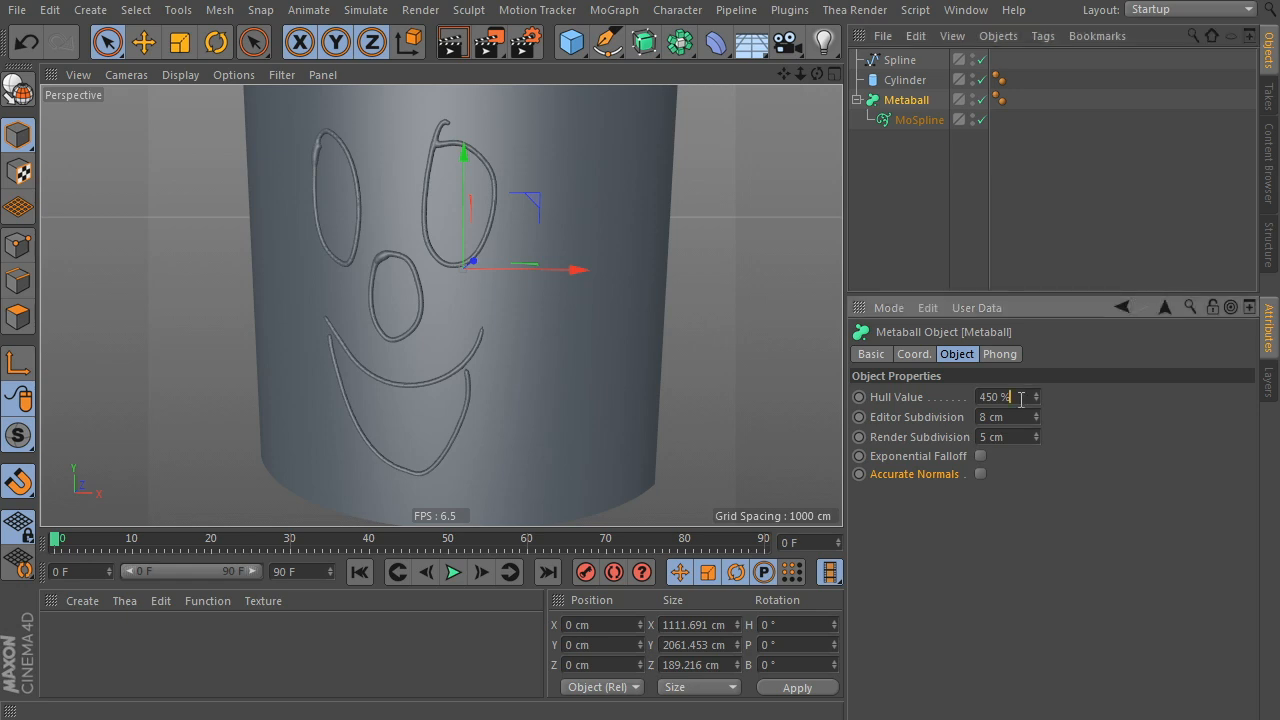
{"action": "type", "text": "200"}
{"action": "key", "text": "Return"}
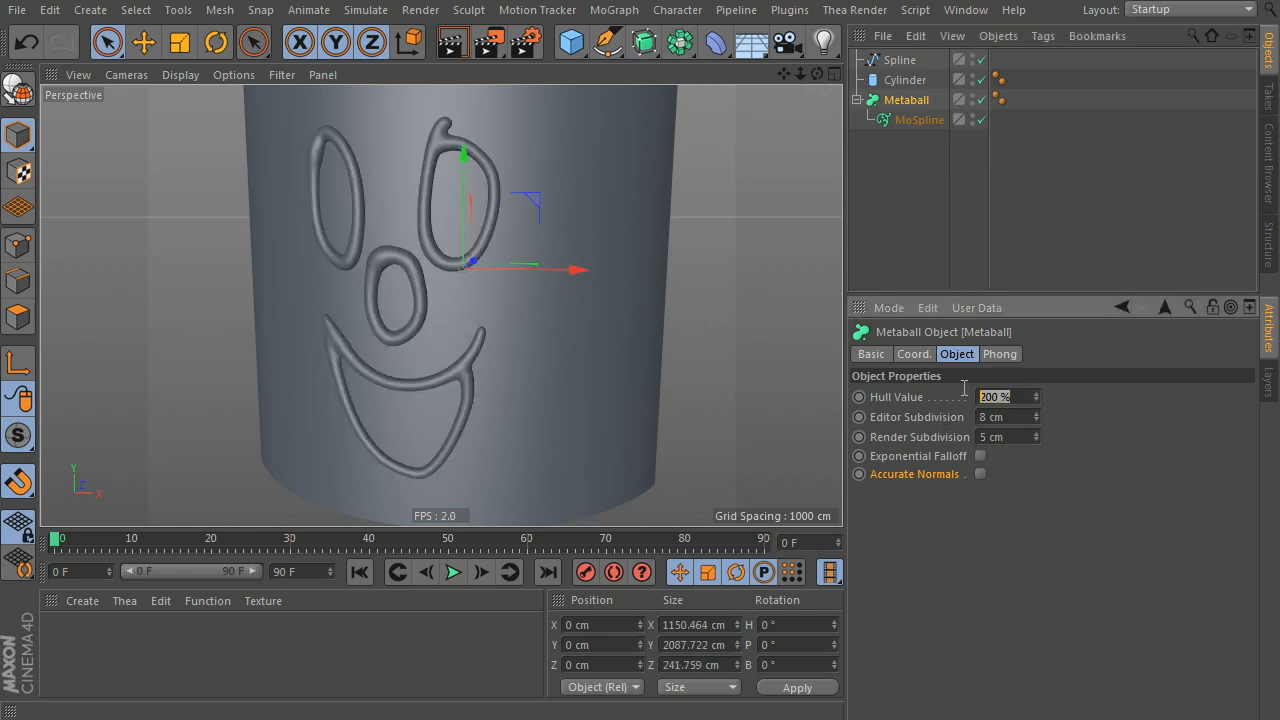
Set the Metaball's Hull Value to 100% and inspect the thickened face on the cylinder from several angles.
{"action": "type", "text": "100"}
{"action": "key", "text": "Return"}
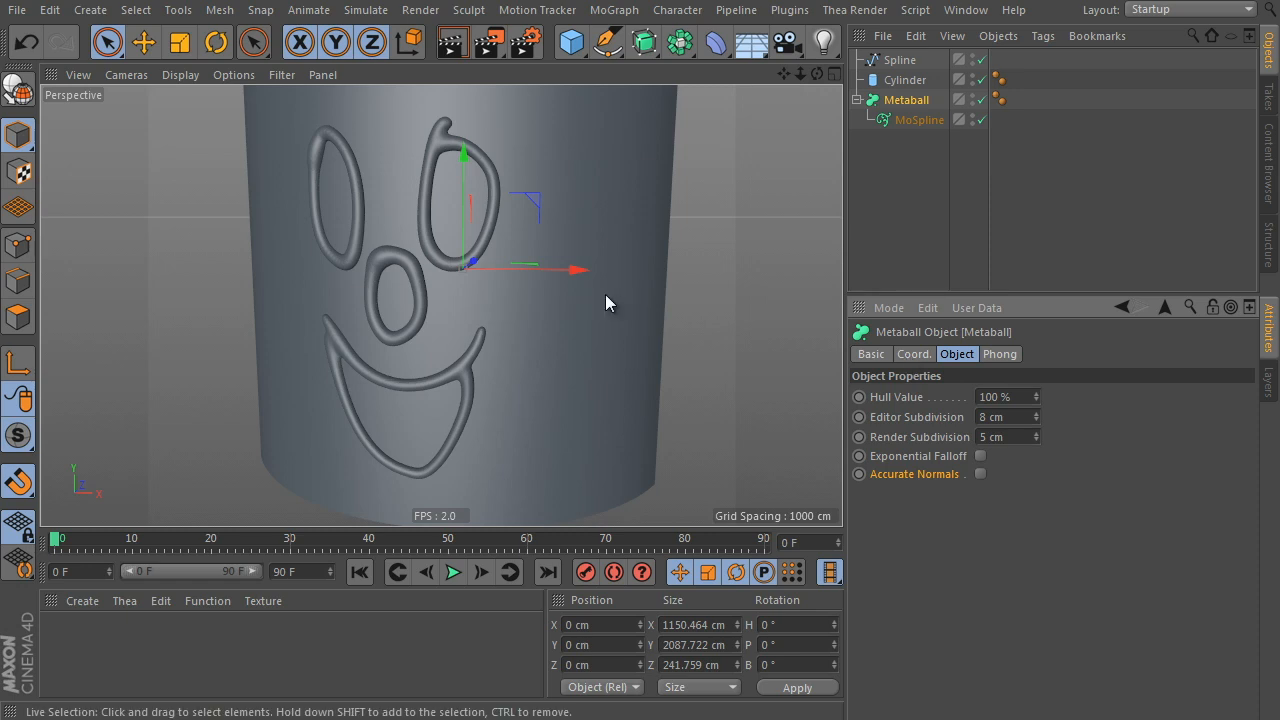
{"action": "scroll", "coordinate": [585, 318], "scroll_direction": "down", "scroll_amount": 3}
{"action": "mouse_move", "coordinate": [551, 346]}
{"action": "left_mouse_down", "text": "alt"}
{"action": "mouse_move", "coordinate": [796, 249]}
{"action": "mouse_move", "coordinate": [556, 327]}
{"action": "mouse_move", "coordinate": [634, 314]}
{"action": "mouse_move", "coordinate": [567, 307]}
{"action": "mouse_move", "coordinate": [539, 324]}
{"action": "left_mouse_up", "text": "alt"}
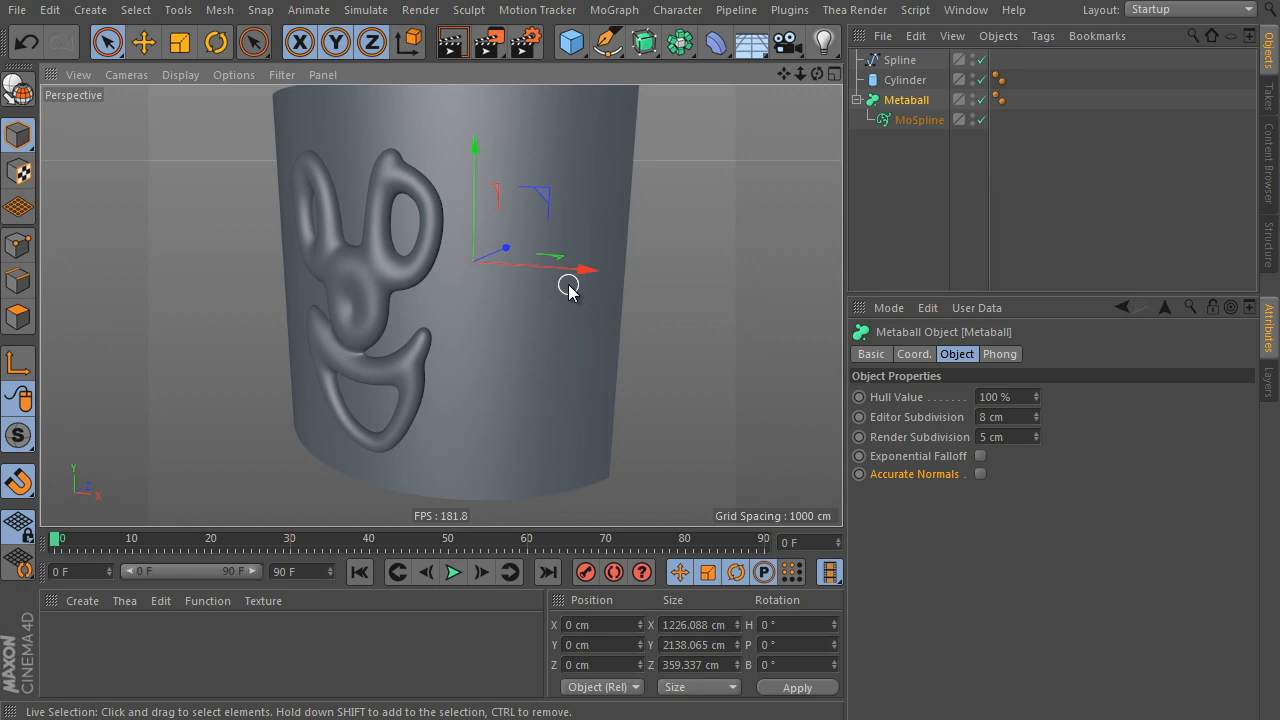
{"action": "left_click_drag", "start_coordinate": [506, 305], "coordinate": [658, 320], "text": "alt"}
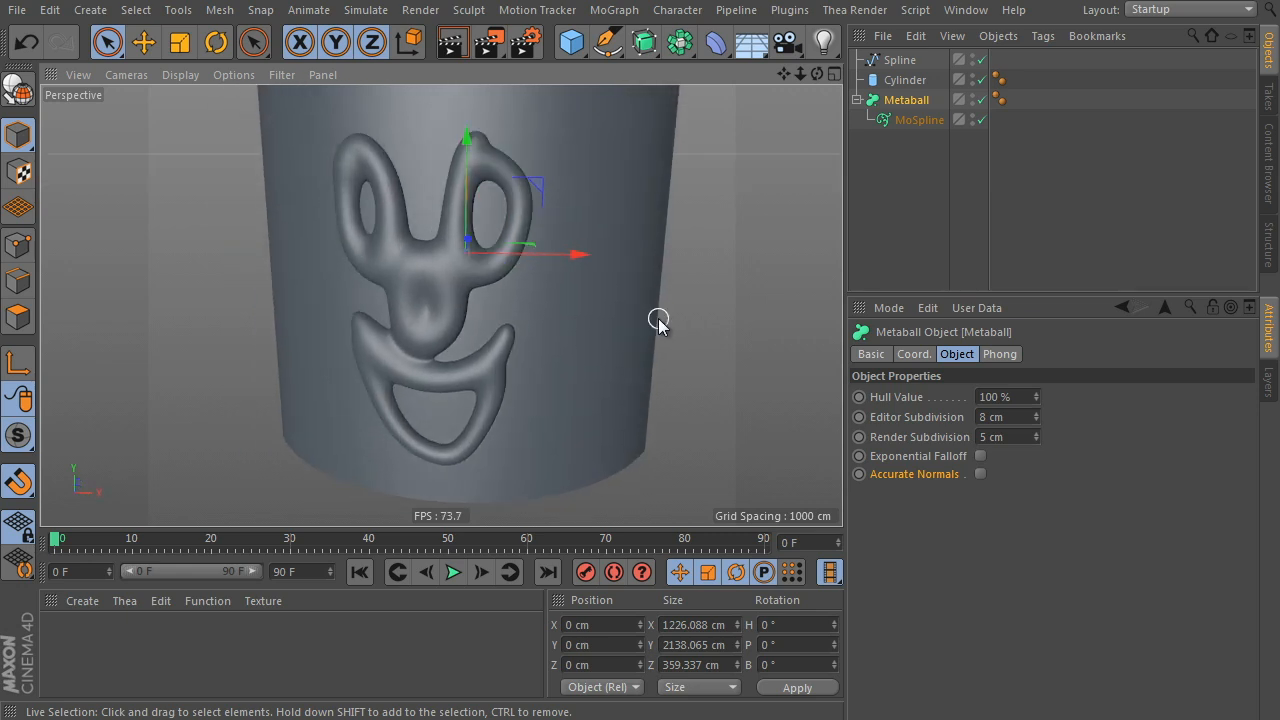